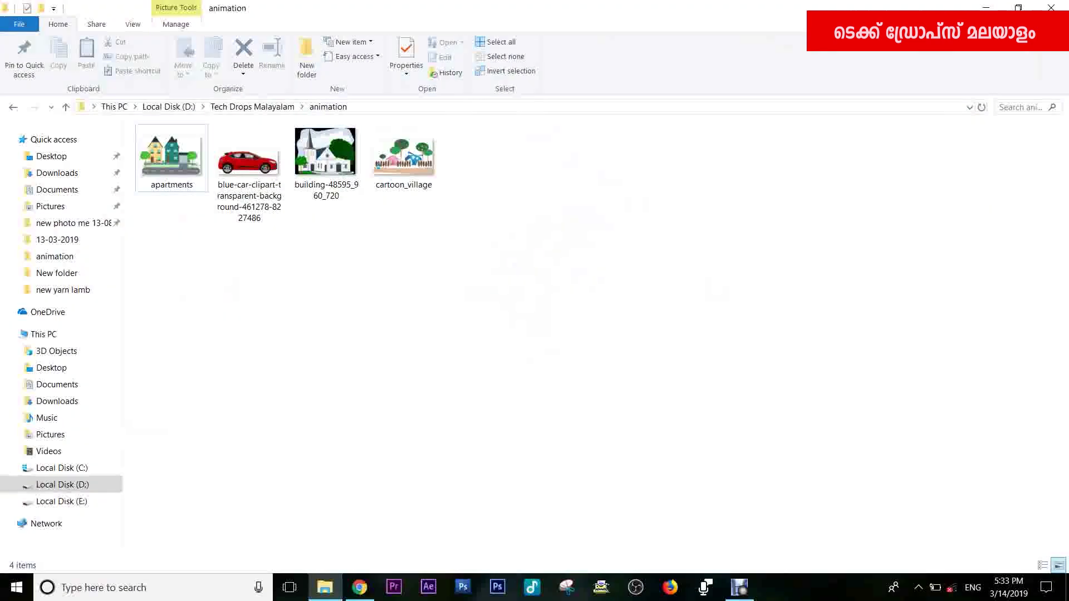
- Preview the red car and apartments images in the animation folder, and close the viewer
{"action": "double_click", "coordinate": [249, 164]}
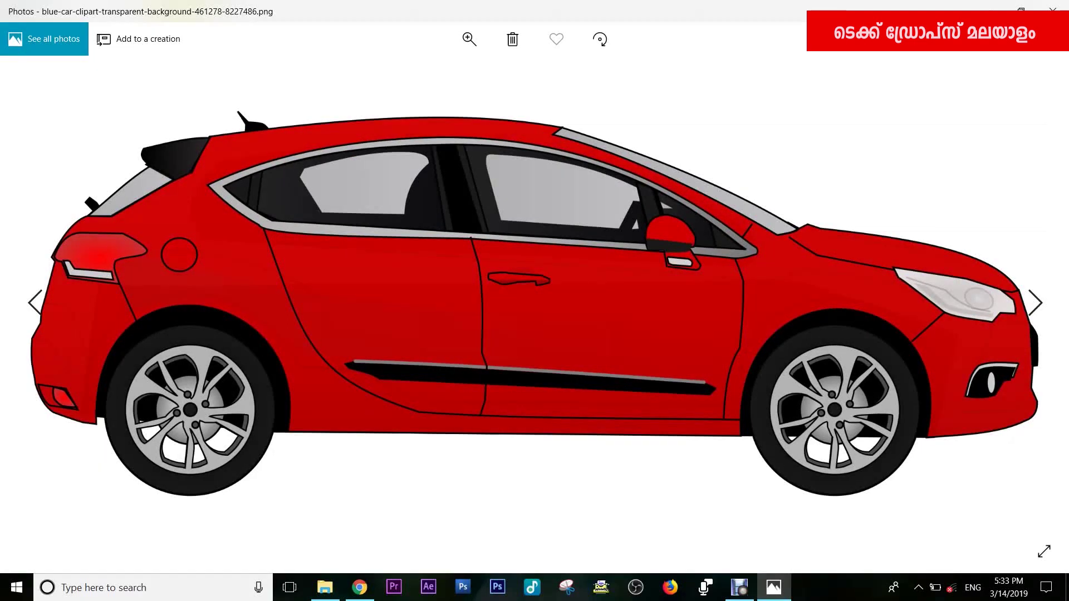
{"action": "key", "text": "Right"}
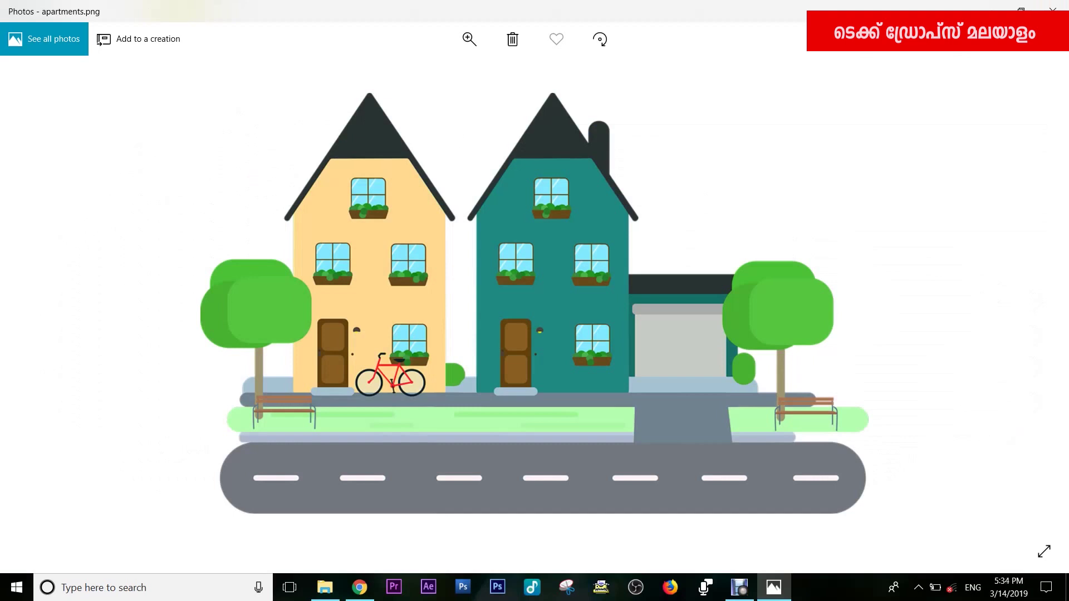
{"action": "key", "text": "alt+F4"}
{"action": "left_click_drag", "start_coordinate": [511, 264], "coordinate": [165, 150]}
{"action": "key", "text": "Escape"}
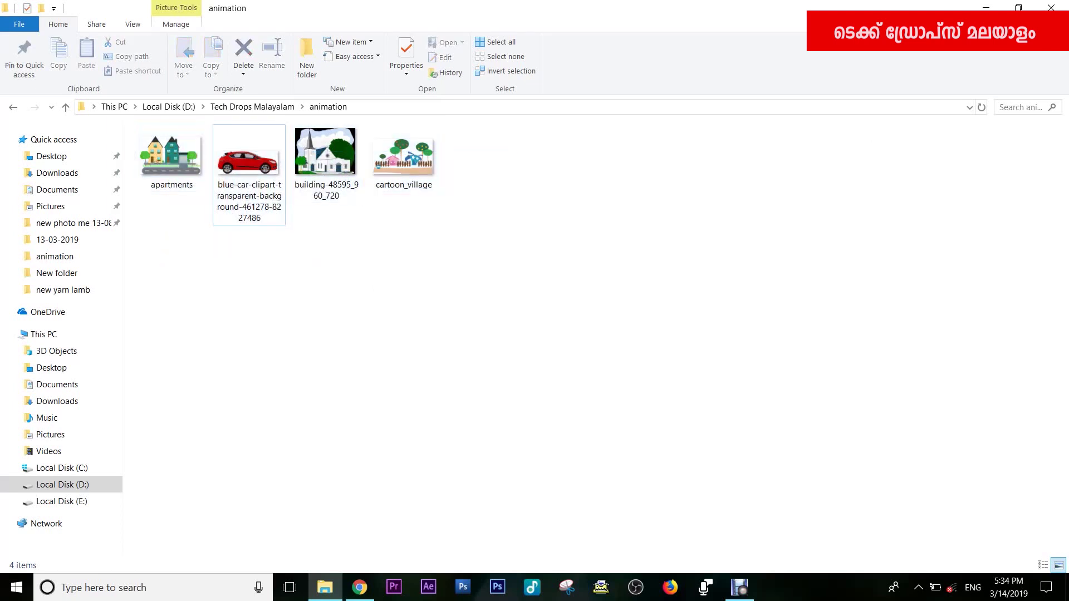
- Switch to Photoshop CS3 and create a 1920 × 1080 pixel RGB document at 72 pixels/inch with a white background
{"action": "left_click", "coordinate": [986, 8]}
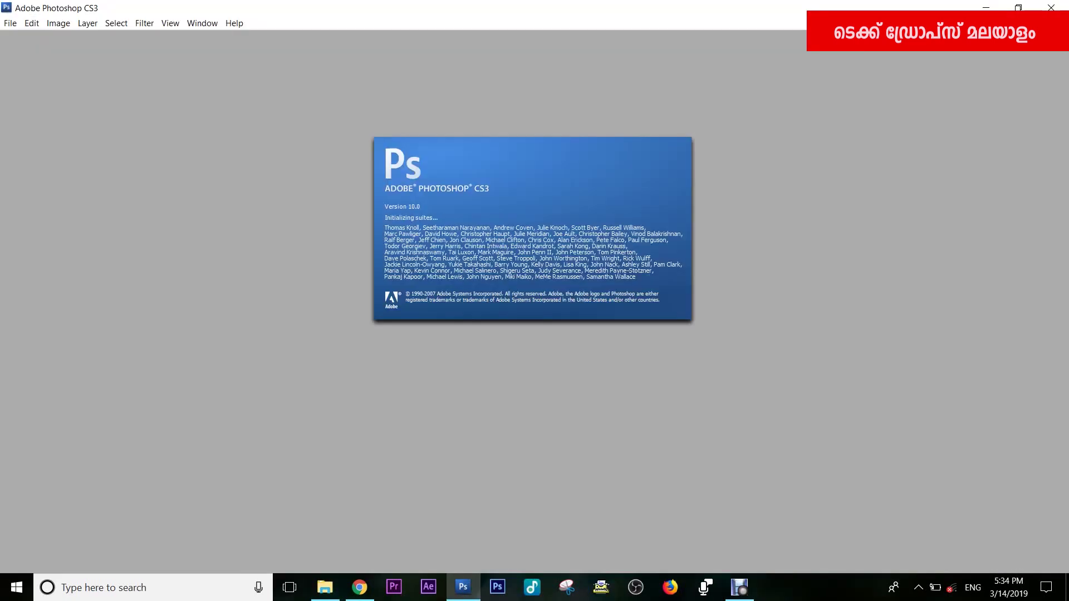
{"action": "key", "text": "alt+f"}
{"action": "key", "text": "Return"}
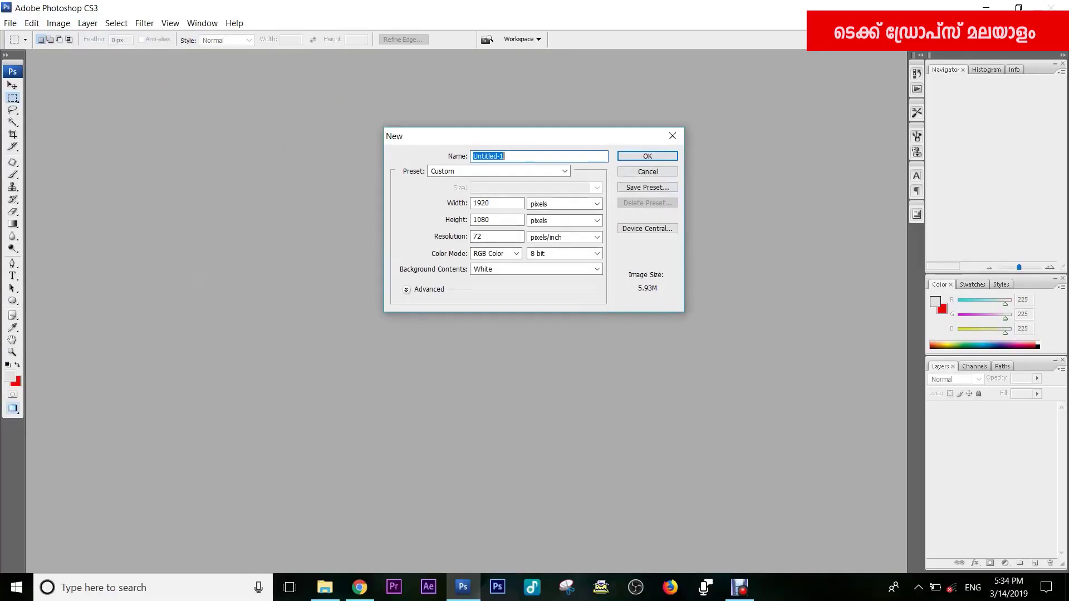
{"action": "key", "text": "Return"}
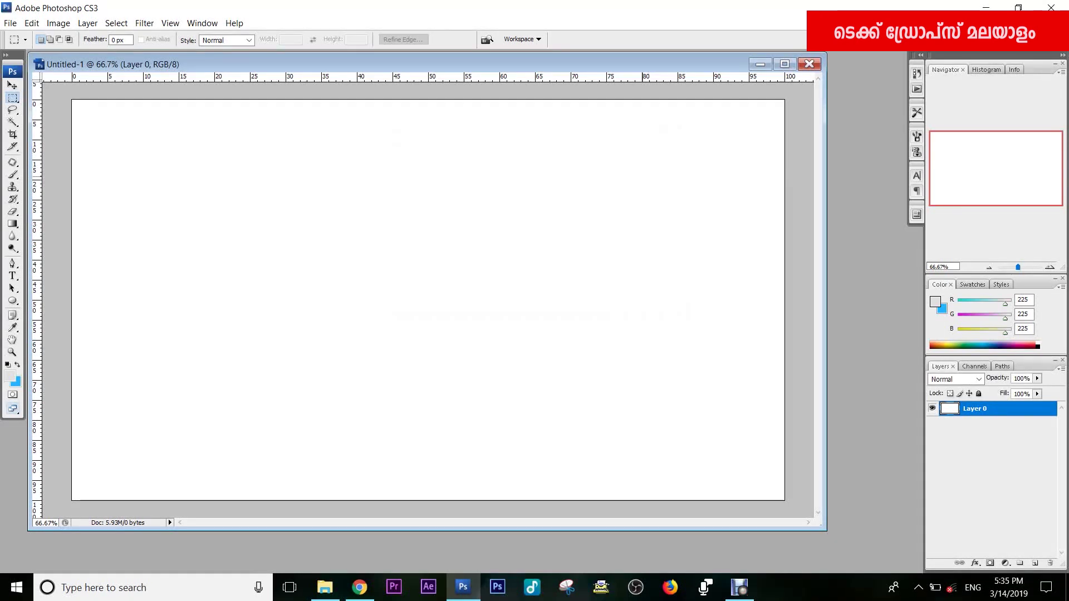
- Add a new layer named sky
{"action": "key", "text": "ctrl+shift+n"}
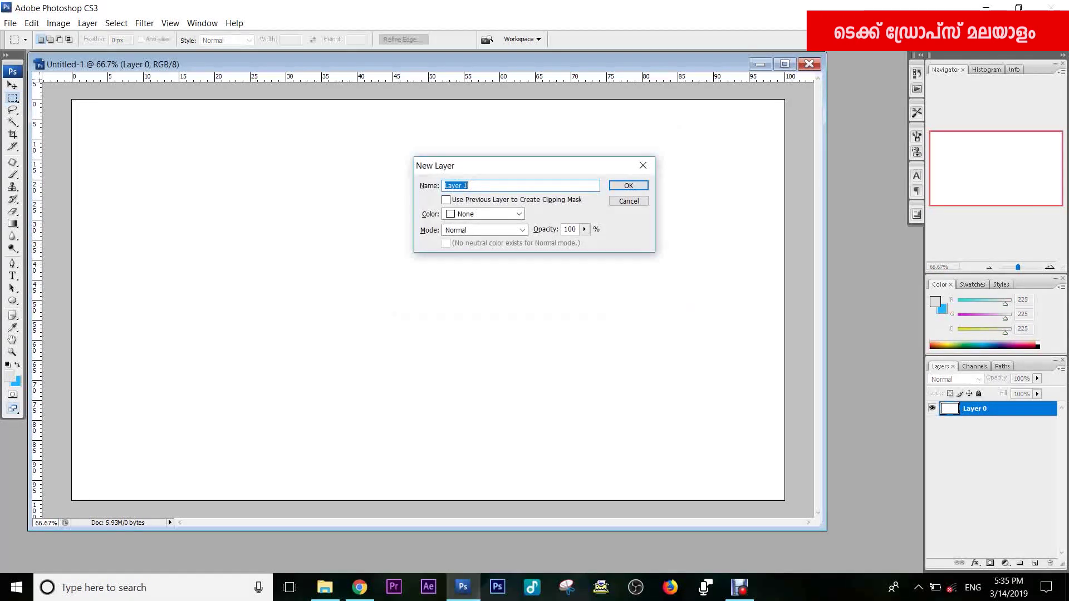
{"action": "type", "text": "s"}
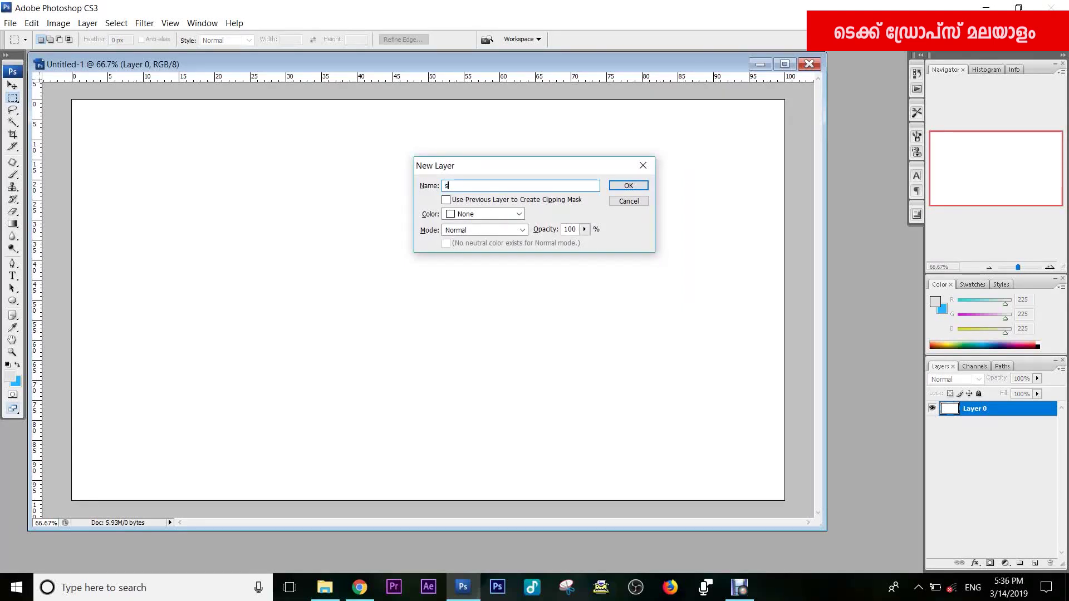
{"action": "type", "text": "ky"}
{"action": "key", "text": "Return"}
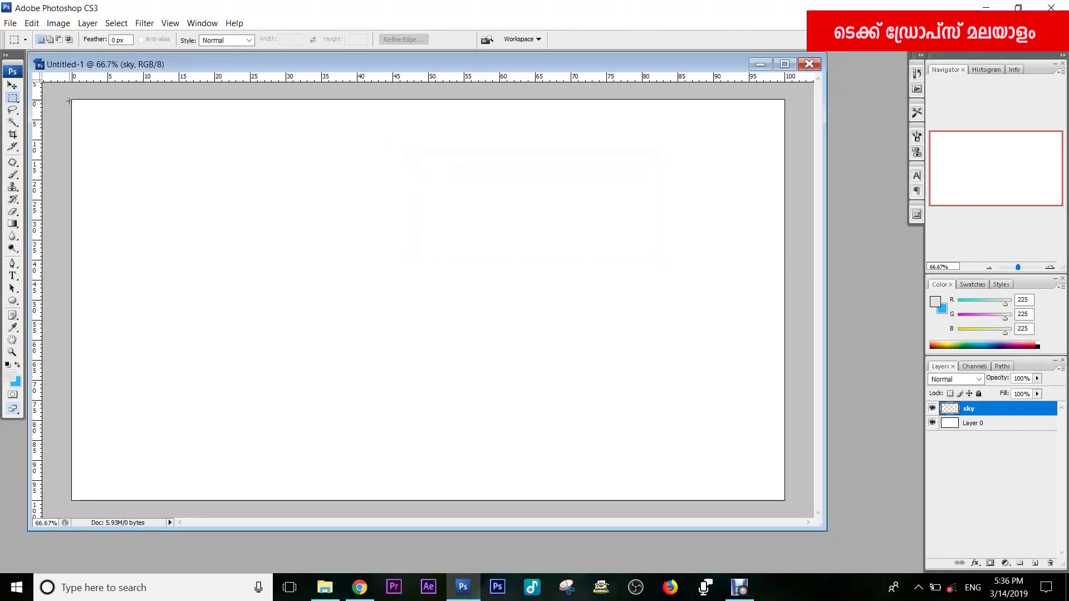
- Fill a full-width rectangle over about the upper 58% of the canvas with blue #1ab1ff and clear the selection
{"action": "left_click_drag", "start_coordinate": [254, 142], "coordinate": [785, 331]}
{"action": "left_click", "coordinate": [16, 383]}
{"action": "left_click_drag", "start_coordinate": [829, 176], "coordinate": [835, 165]}
{"action": "left_click", "coordinate": [964, 158]}
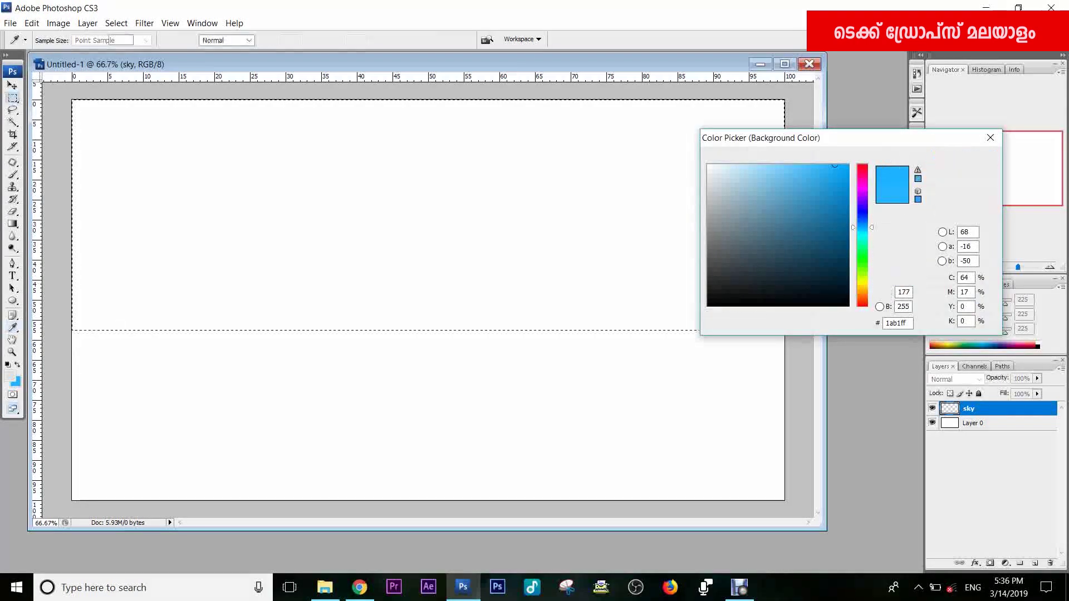
{"action": "key", "text": "ctrl+BackSpace"}
{"action": "key", "text": "ctrl+d"}
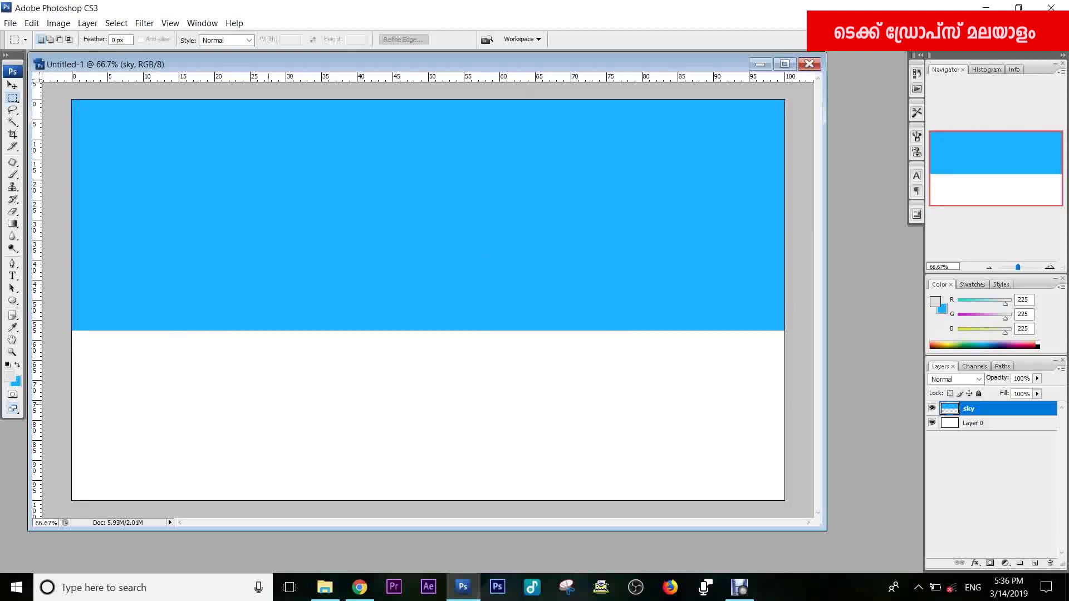
- Add a new layer named road above the sky layer
{"action": "key", "text": "ctrl+shift+n"}
{"action": "type", "text": "road"}
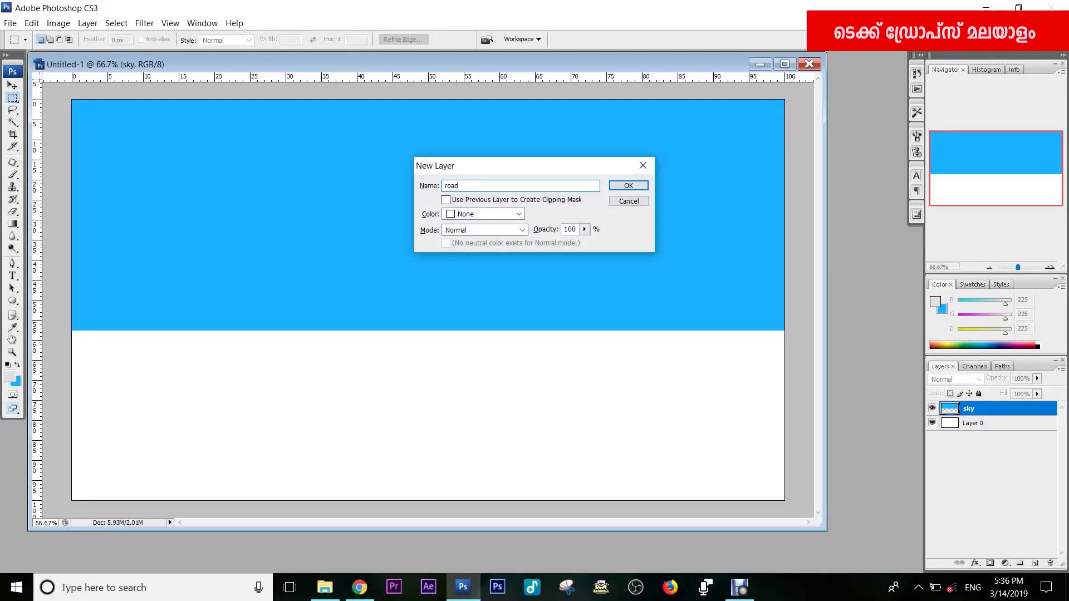
{"action": "key", "text": "Return"}
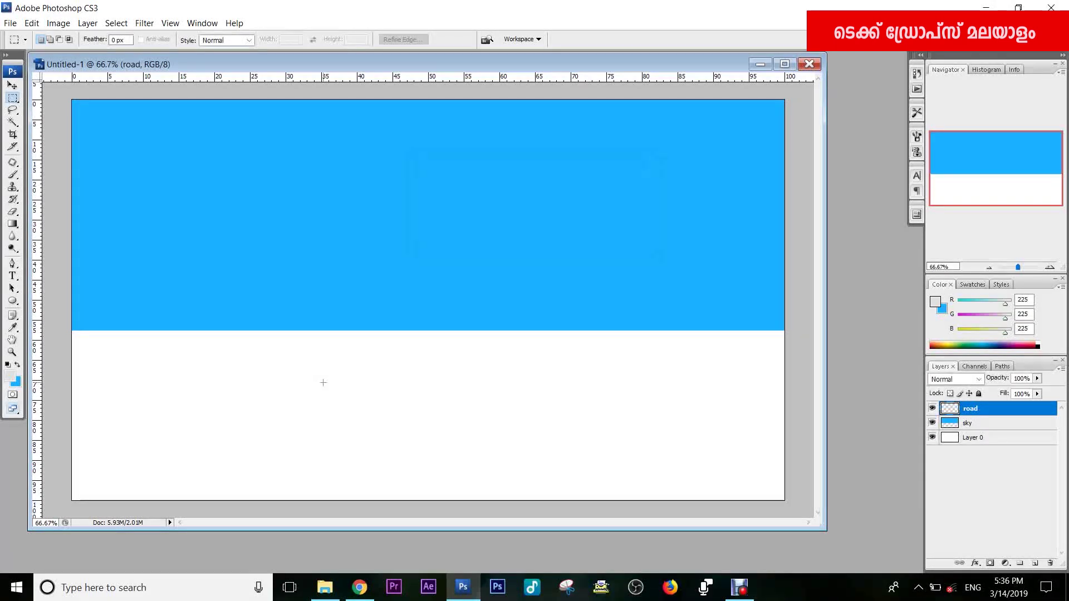
- Fill the whole canvas area below the sky with dark grey #343434 on the road layer and clear the selection
{"action": "left_click", "coordinate": [16, 382]}
{"action": "left_click", "coordinate": [718, 301]}
{"action": "key", "text": "Return"}
{"action": "left_click", "coordinate": [16, 382]}
{"action": "left_click", "coordinate": [708, 277]}
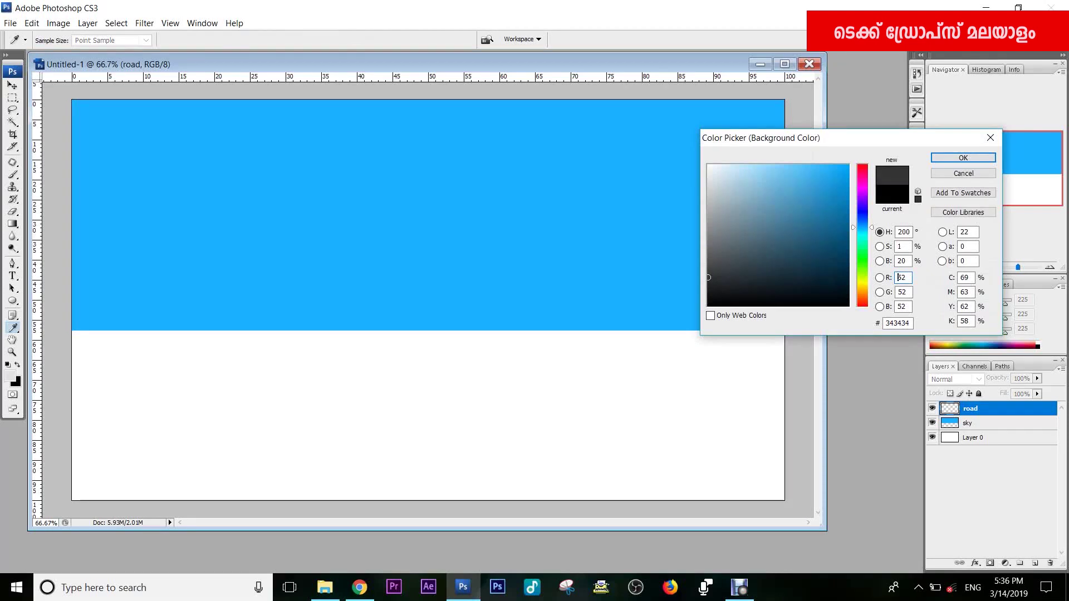
{"action": "key", "text": "Return"}
{"action": "key", "text": "m"}
{"action": "left_click_drag", "start_coordinate": [59, 330], "coordinate": [794, 508]}
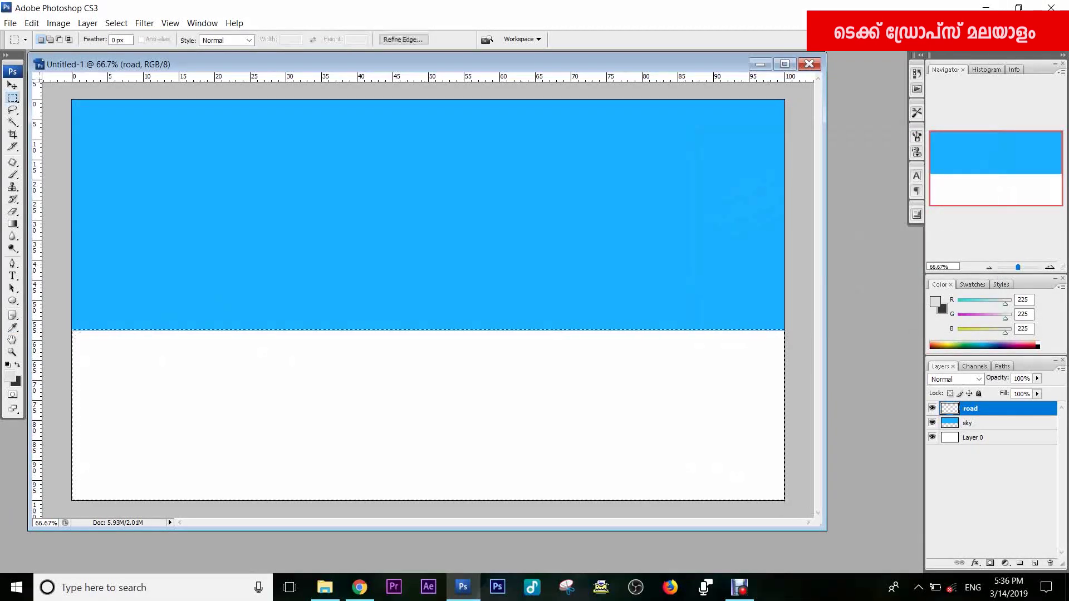
{"action": "key", "text": "ctrl+BackSpace"}
{"action": "key", "text": "ctrl+d"}
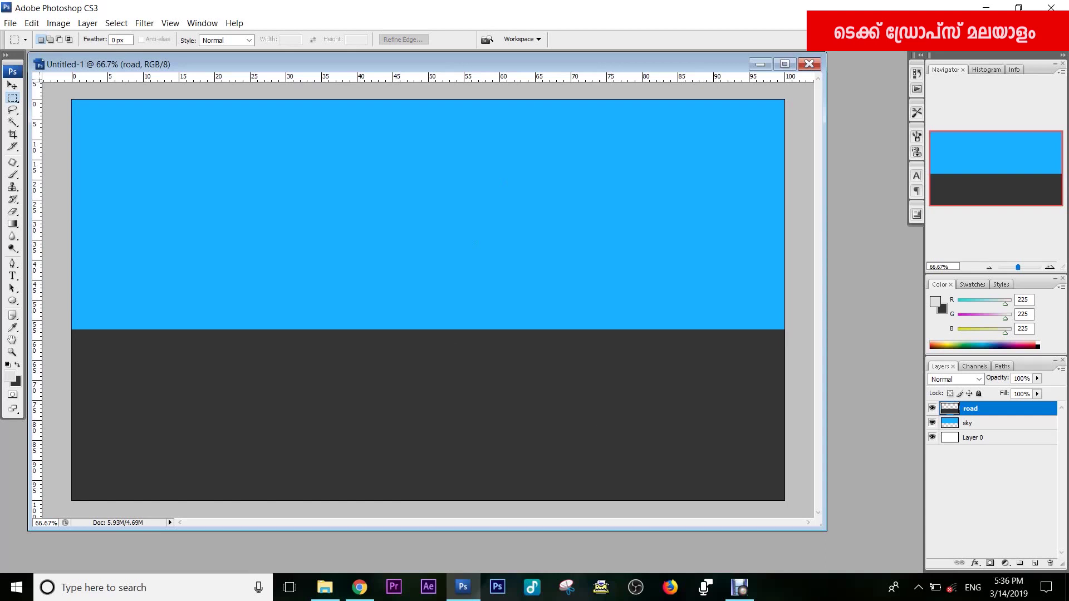
- Add a new layer named line above the road layer
{"action": "key", "text": "ctrl+shift+n"}
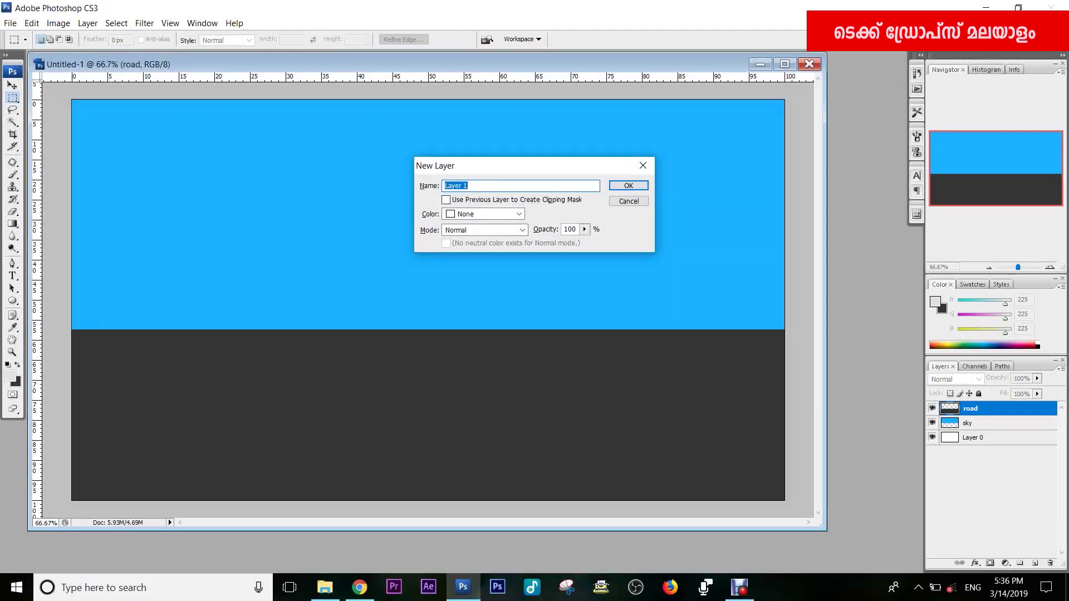
{"action": "key", "text": "BackSpace"}
{"action": "key", "text": "Return"}
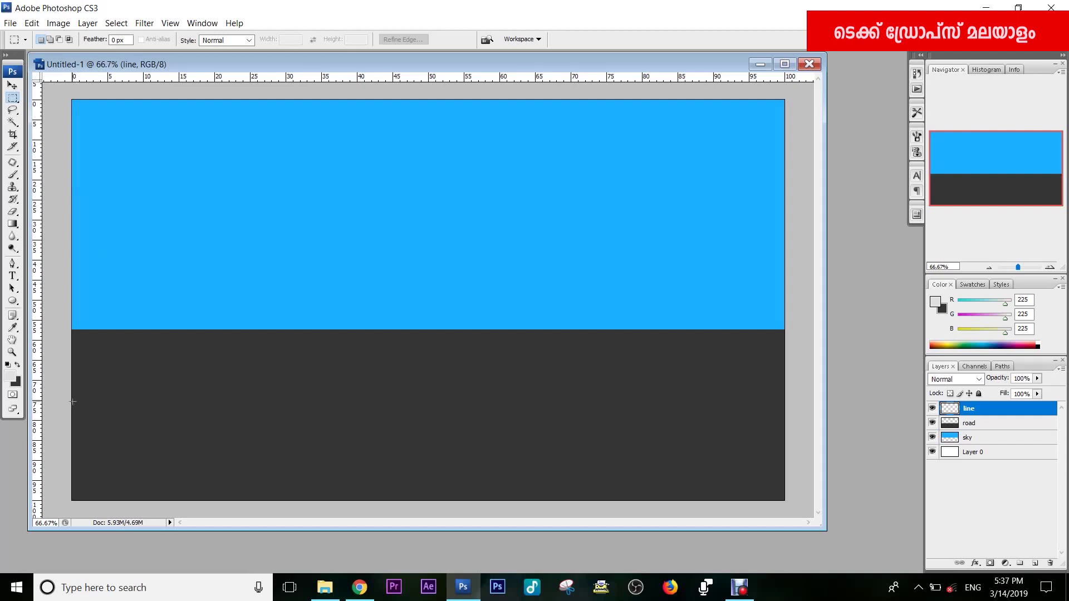
- Fill a thin white rectangle, about 19% of the canvas wide, at the road's left edge as a lane dash, and deselect it
{"action": "left_click_drag", "start_coordinate": [103, 426], "coordinate": [208, 427]}
{"action": "left_click", "coordinate": [16, 382]}
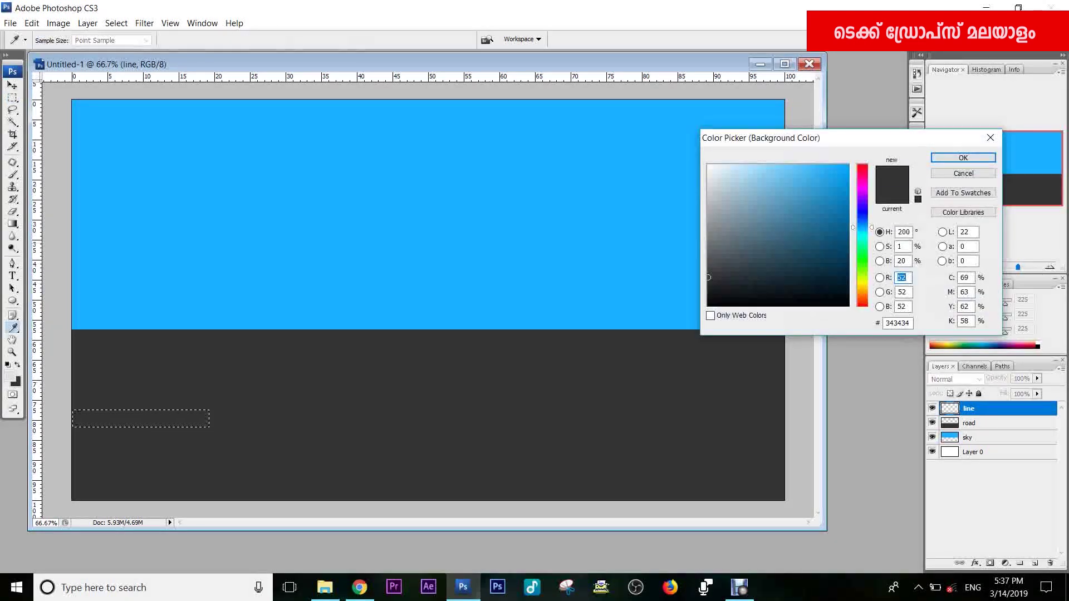
{"action": "left_click", "coordinate": [707, 165]}
{"action": "left_click", "coordinate": [964, 158]}
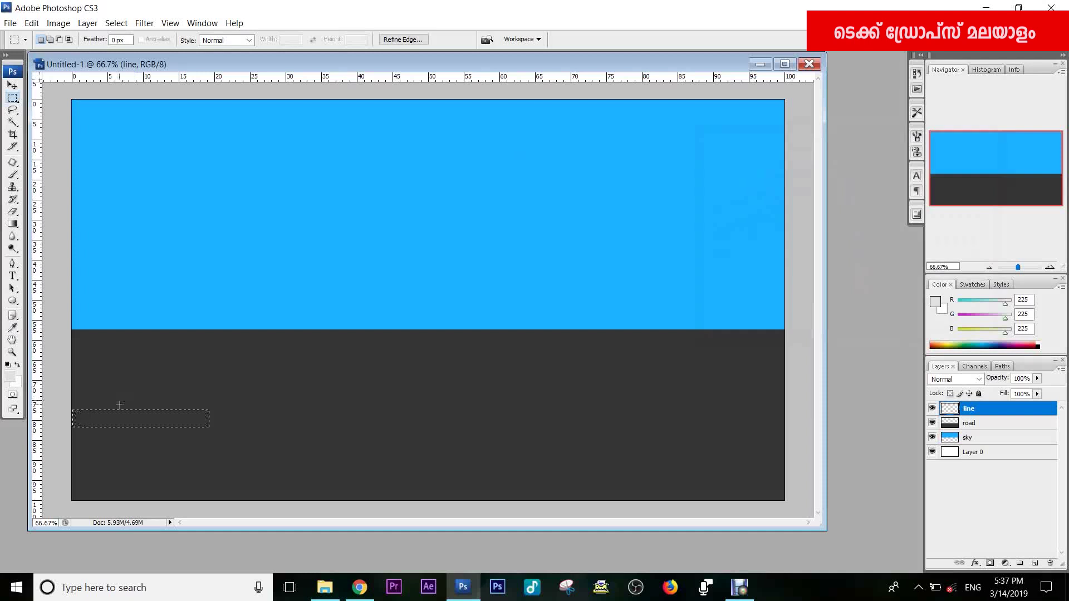
{"action": "key", "text": "ctrl+BackSpace"}
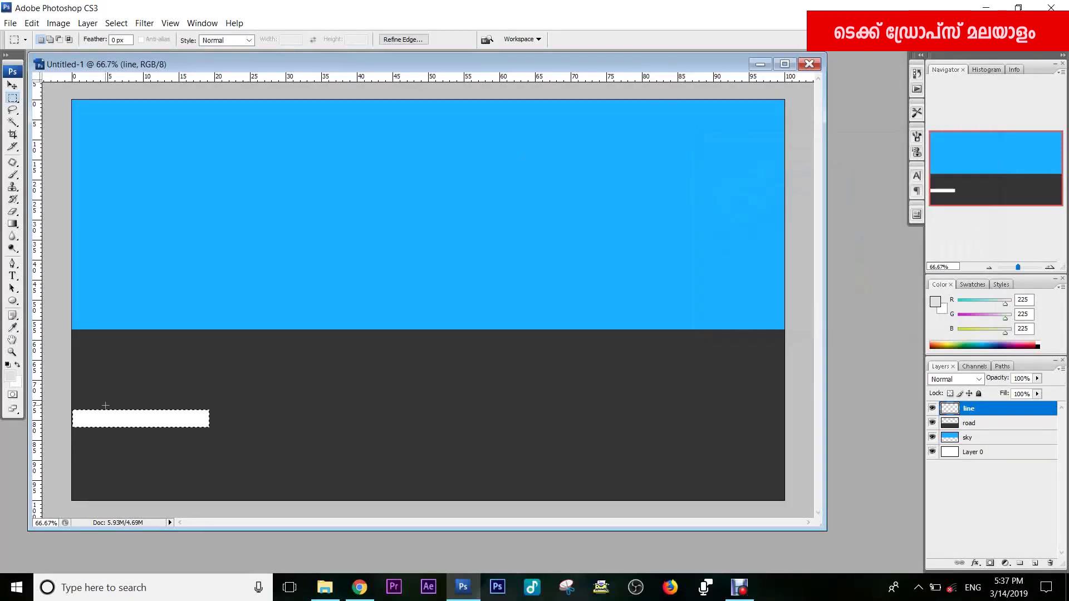
{"action": "key", "text": "ctrl+d"}
- Duplicate the white dash four times along the road, spacing the copies in a row up to the right edge
{"action": "key", "text": "v"}
{"action": "left_click_drag", "start_coordinate": [141, 419], "coordinate": [797, 422]}
{"action": "key", "text": "ctrl+z"}
{"action": "key", "text": "shift+Right"}
{"action": "key", "text": "shift+Down"}
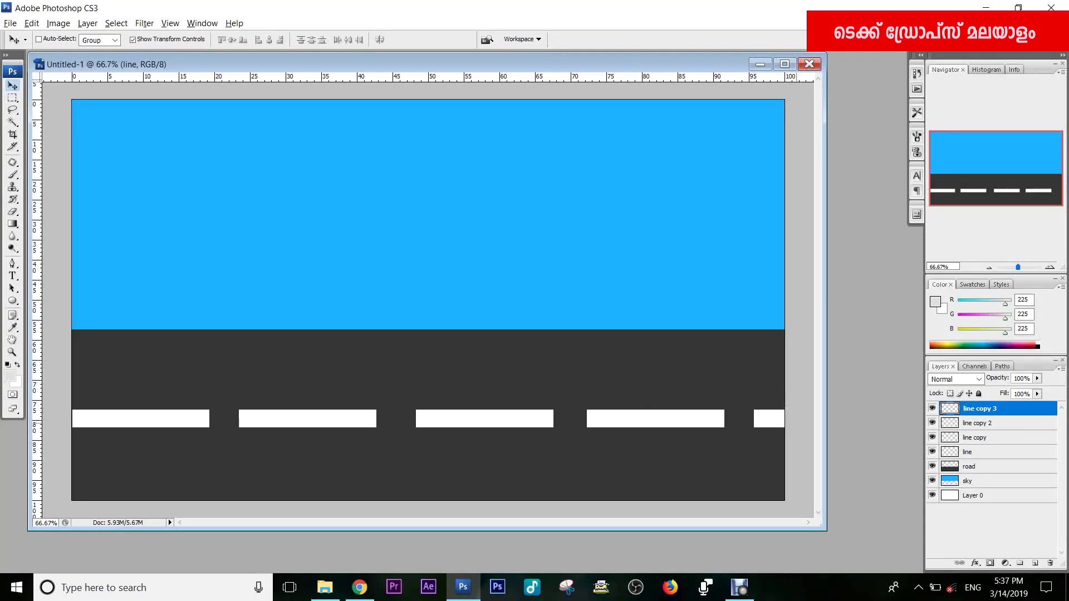
{"action": "key", "text": "ctrl+j"}
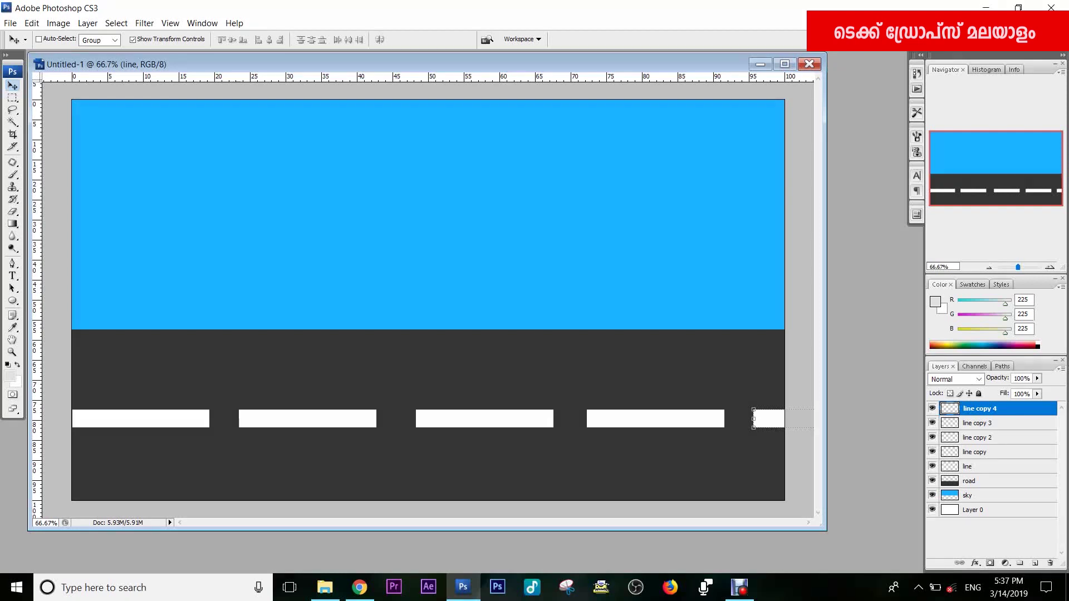
- Merge the line layer and its four copies into a single layer
{"action": "left_click", "coordinate": [980, 423]}
{"action": "left_click", "coordinate": [980, 408], "text": "ctrl"}
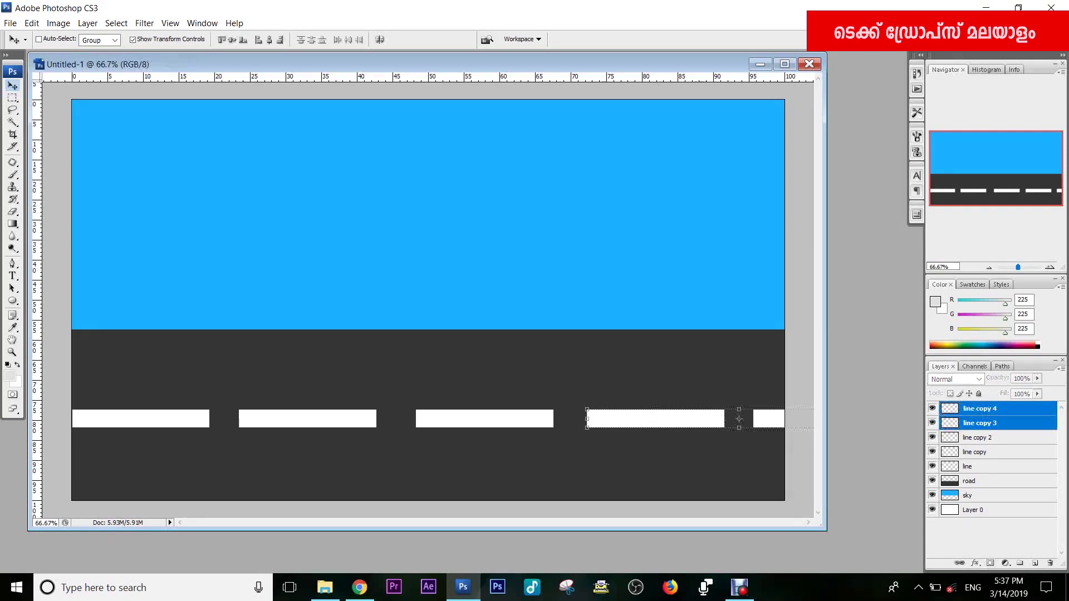
{"action": "left_click", "coordinate": [980, 408]}
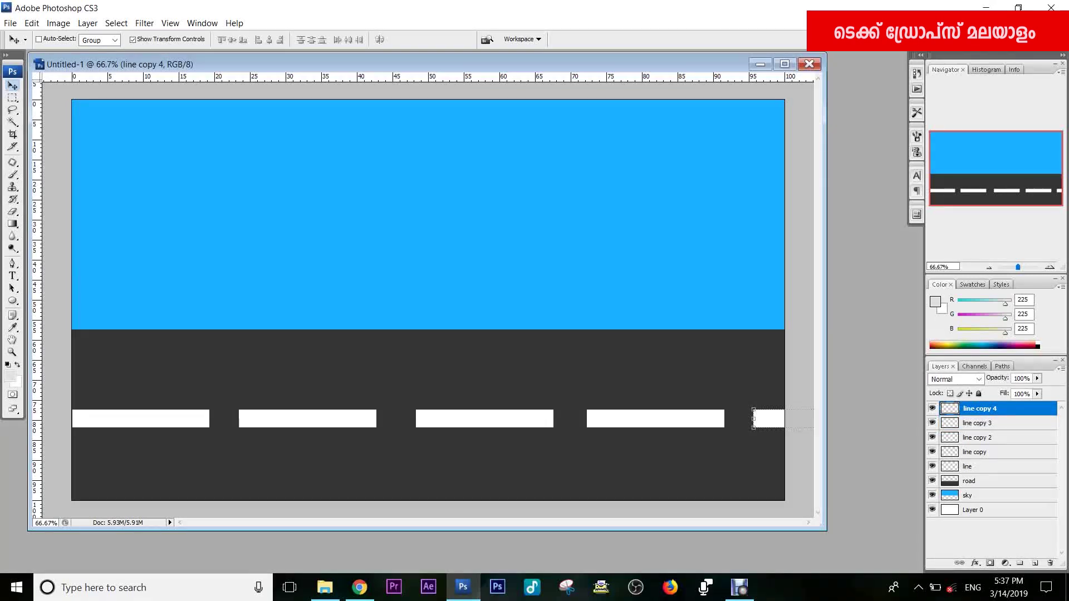
{"action": "left_click", "coordinate": [981, 466], "text": "shift"}
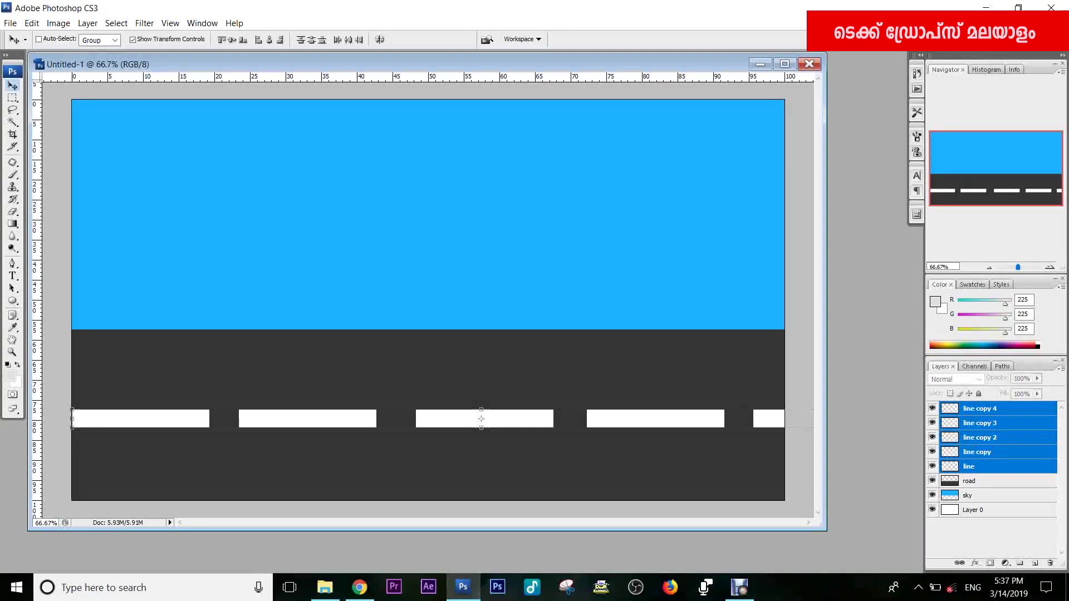
{"action": "right_click", "coordinate": [991, 453]}
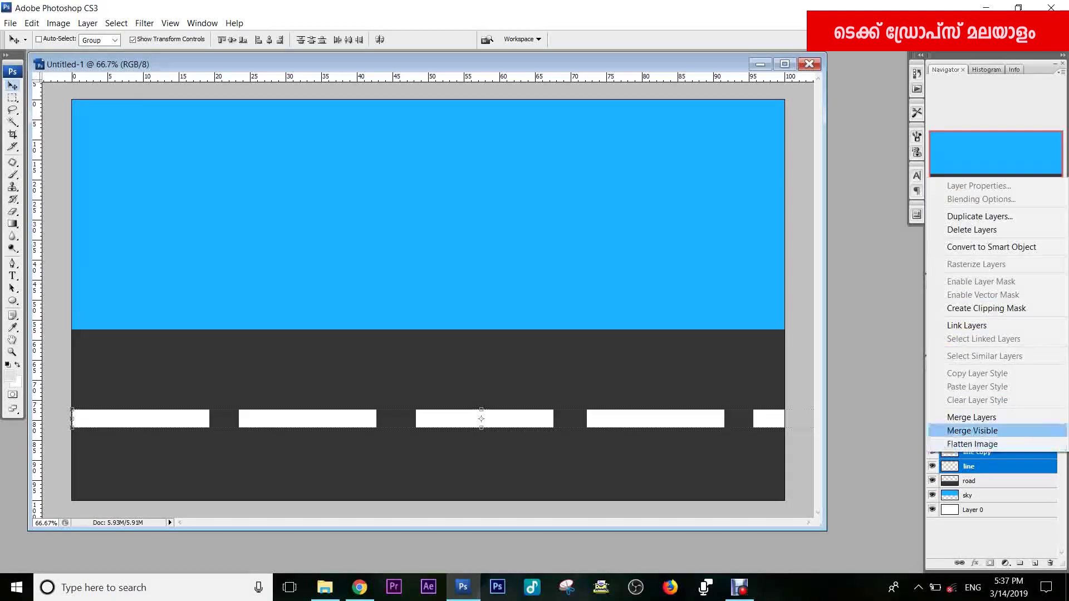
{"action": "left_click", "coordinate": [972, 418]}
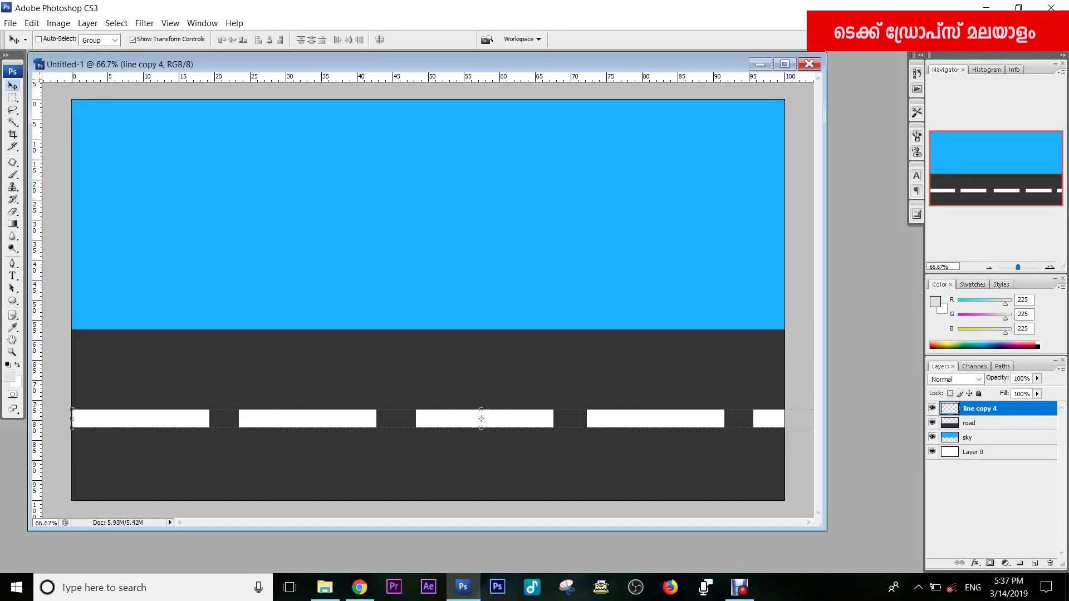
- Duplicate the merged row of dashes and align the copy end to end with the original to lengthen the lane line
{"action": "left_click_drag", "start_coordinate": [694, 412], "coordinate": [659, 300], "text": "alt"}
{"action": "left_click_drag", "start_coordinate": [448, 306], "coordinate": [640, 433]}
{"action": "left_click_drag", "start_coordinate": [479, 435], "coordinate": [459, 430]}
{"action": "left_click_drag", "start_coordinate": [620, 425], "coordinate": [611, 425]}
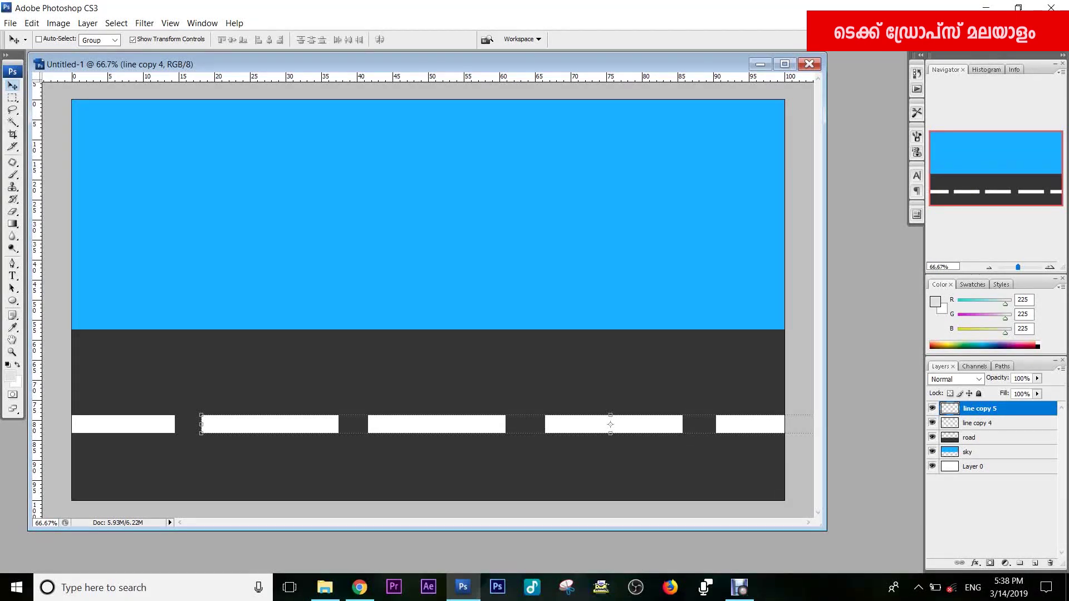
- Merge the two dashed line layers into one layer
{"action": "left_click", "coordinate": [980, 423], "text": "shift"}
{"action": "right_click", "coordinate": [980, 426]}
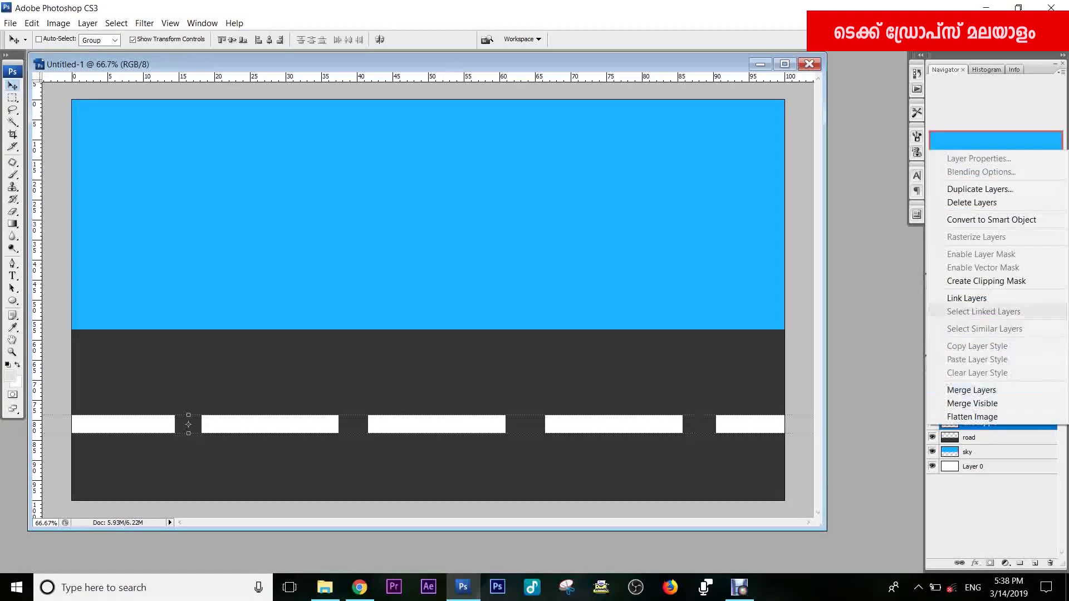
{"action": "left_click", "coordinate": [972, 390]}
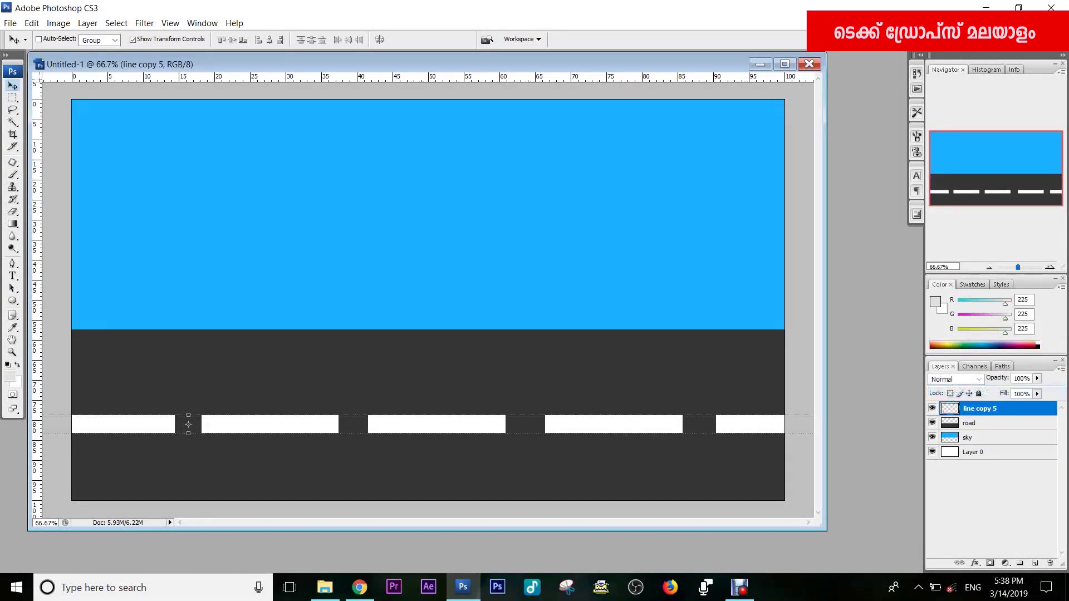
- Reposition the long dashed line so it crosses the middle of the road and spans the full canvas width
{"action": "left_click_drag", "start_coordinate": [383, 424], "coordinate": [344, 357]}
{"action": "key", "text": "ctrl+z"}
{"action": "left_click_drag", "start_coordinate": [424, 425], "coordinate": [452, 415]}
{"action": "left_click_drag", "start_coordinate": [214, 416], "coordinate": [330, 456]}
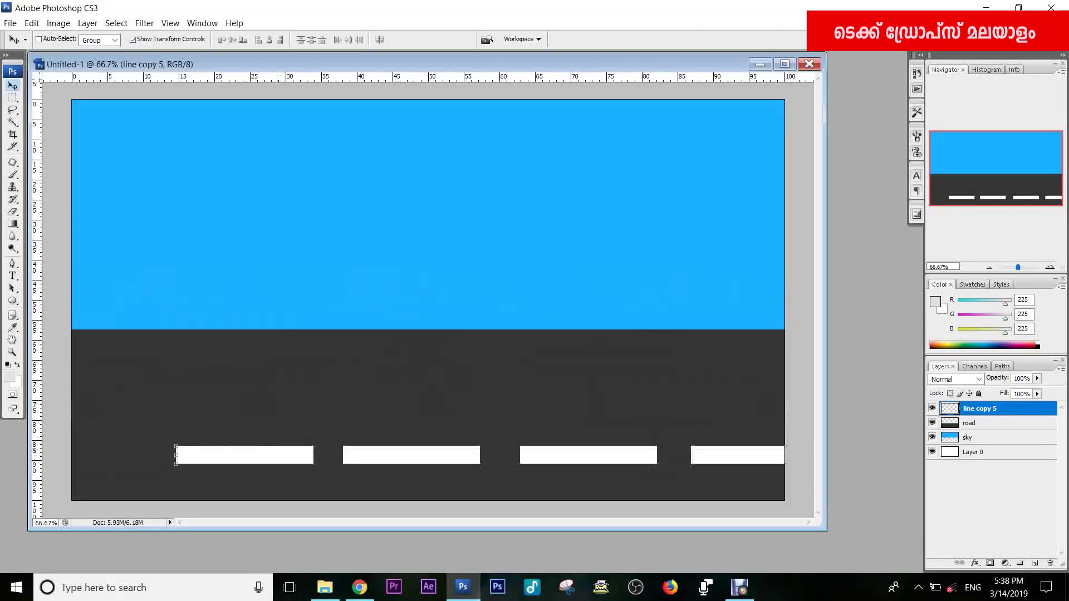
{"action": "left_click_drag", "start_coordinate": [469, 455], "coordinate": [212, 412]}
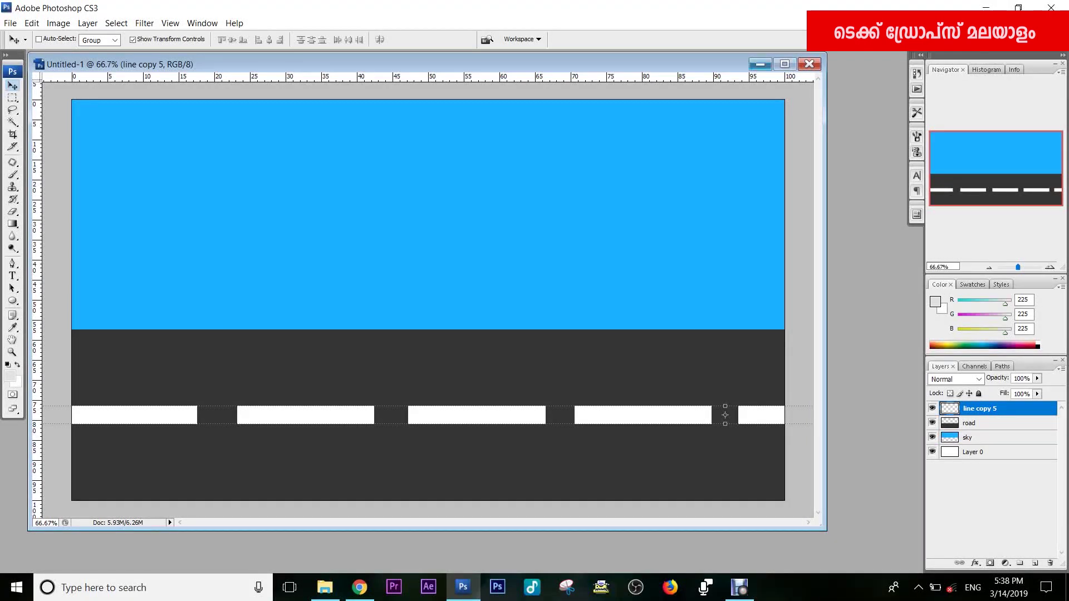
- Open the apartments and cartoon_village images from the animation folder in Photoshop
{"action": "left_click", "coordinate": [785, 64]}
{"action": "left_click", "coordinate": [325, 588]}
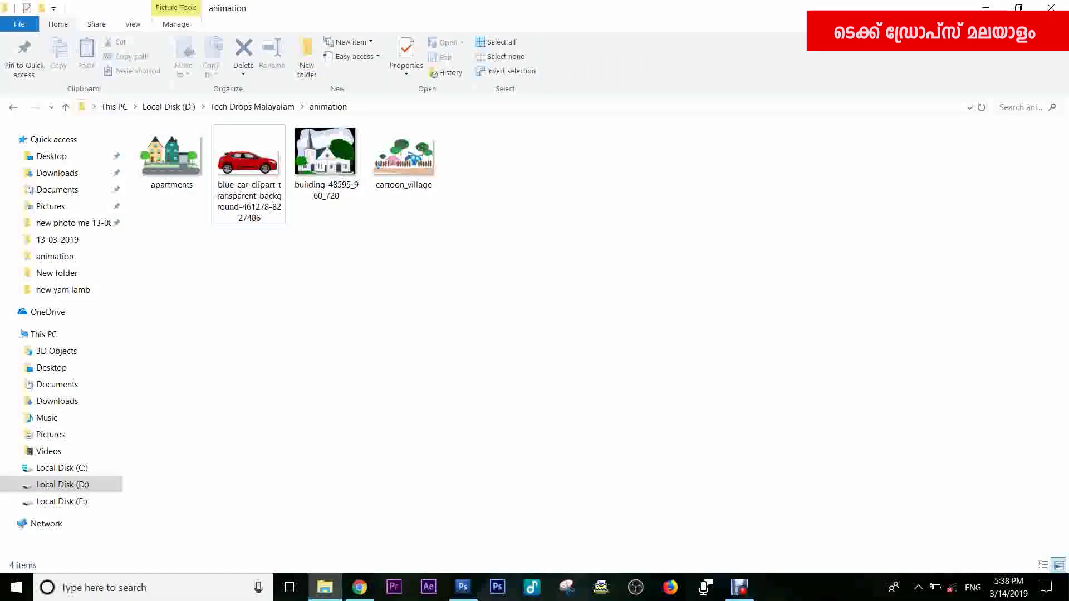
{"action": "left_click", "coordinate": [172, 158]}
{"action": "left_click", "coordinate": [404, 158], "text": "ctrl"}
{"action": "left_click_drag", "start_coordinate": [171, 159], "coordinate": [467, 312]}
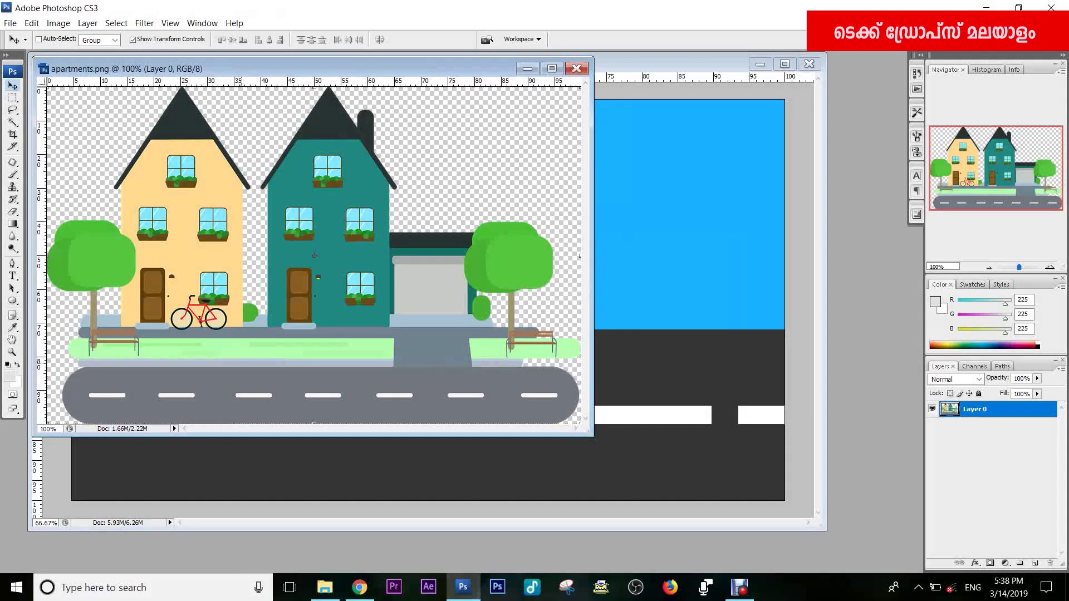
- Crop the apartments image to cut away the road strip along its lower edge
{"action": "key", "text": "m"}
{"action": "left_click_drag", "start_coordinate": [128, 361], "coordinate": [564, 422]}
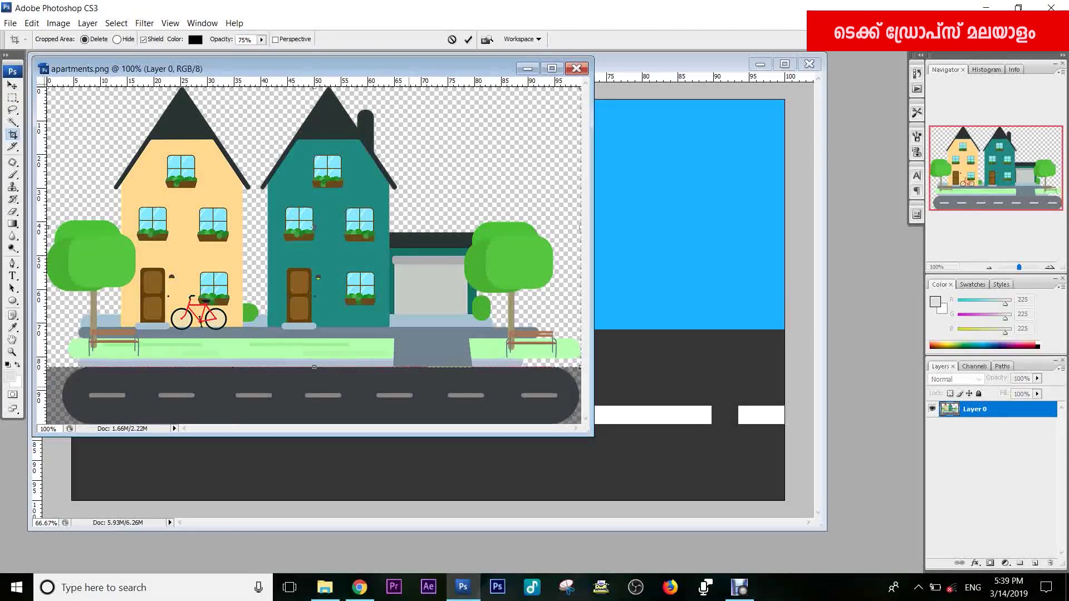
{"action": "key", "text": "Return"}
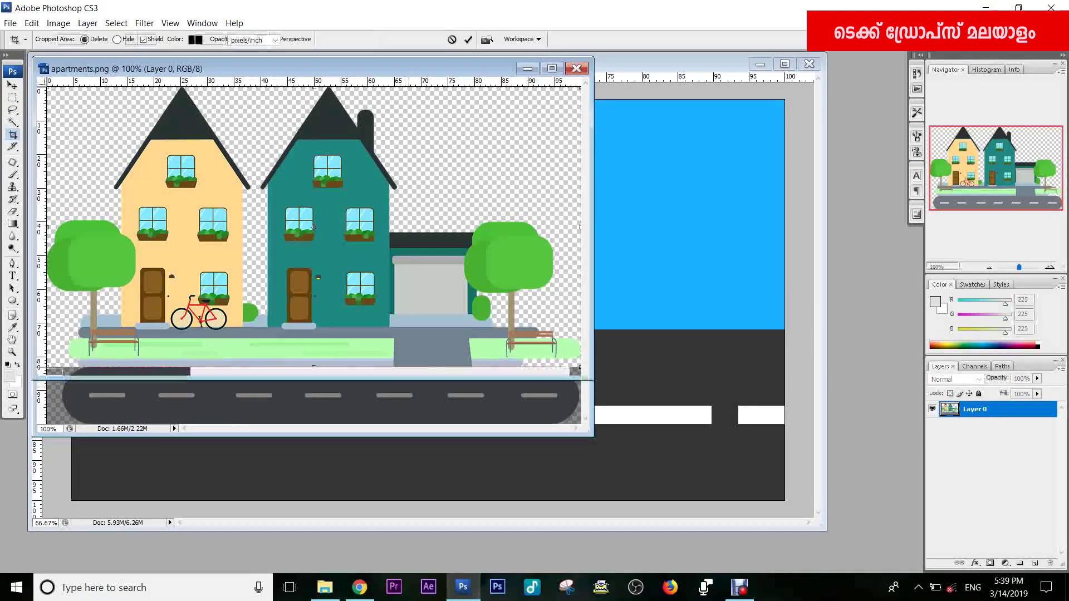
- Bring the cropped apartments image into the Untitled-1 street scene and place it above the left part of the road
{"action": "key", "text": "v"}
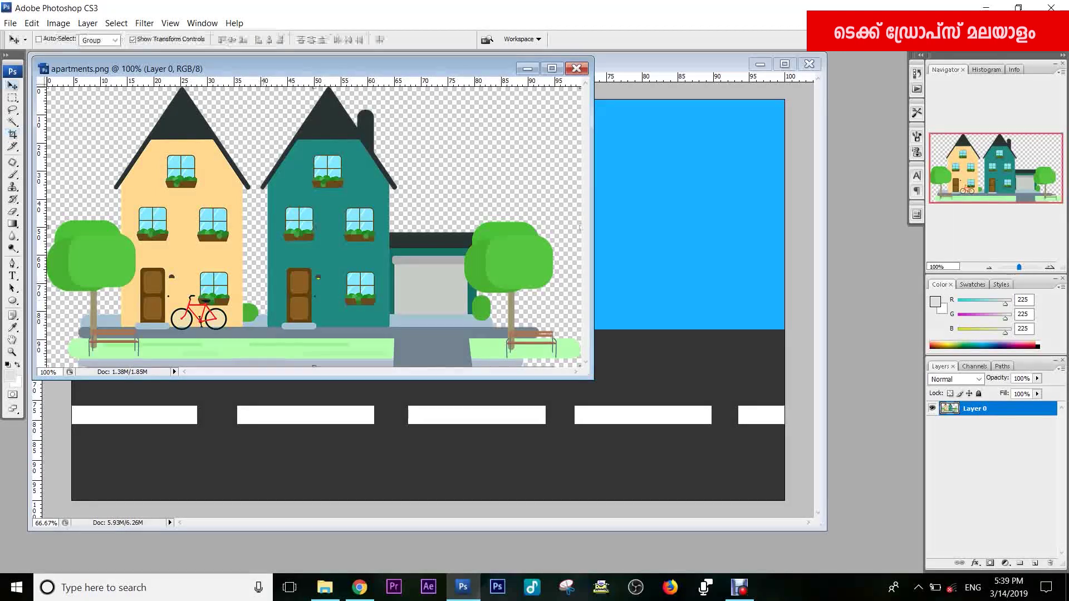
{"action": "left_click_drag", "start_coordinate": [313, 228], "coordinate": [682, 359]}
{"action": "left_click_drag", "start_coordinate": [679, 268], "coordinate": [228, 244]}
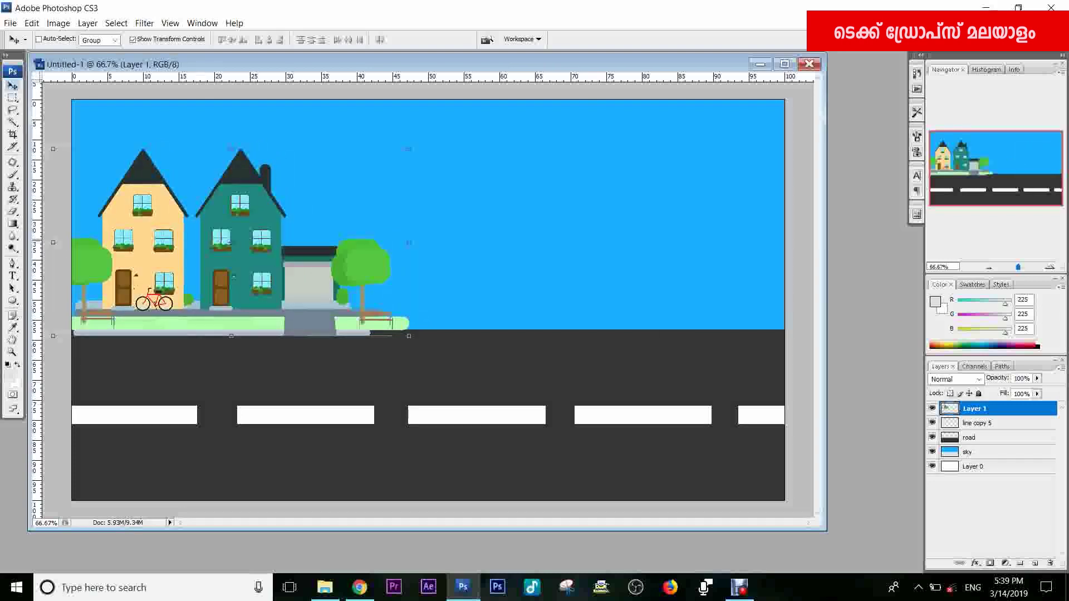
- Duplicate the apartments beside the original and merge the two apartment layers into one
{"action": "left_click_drag", "start_coordinate": [197, 243], "coordinate": [540, 242], "text": "alt"}
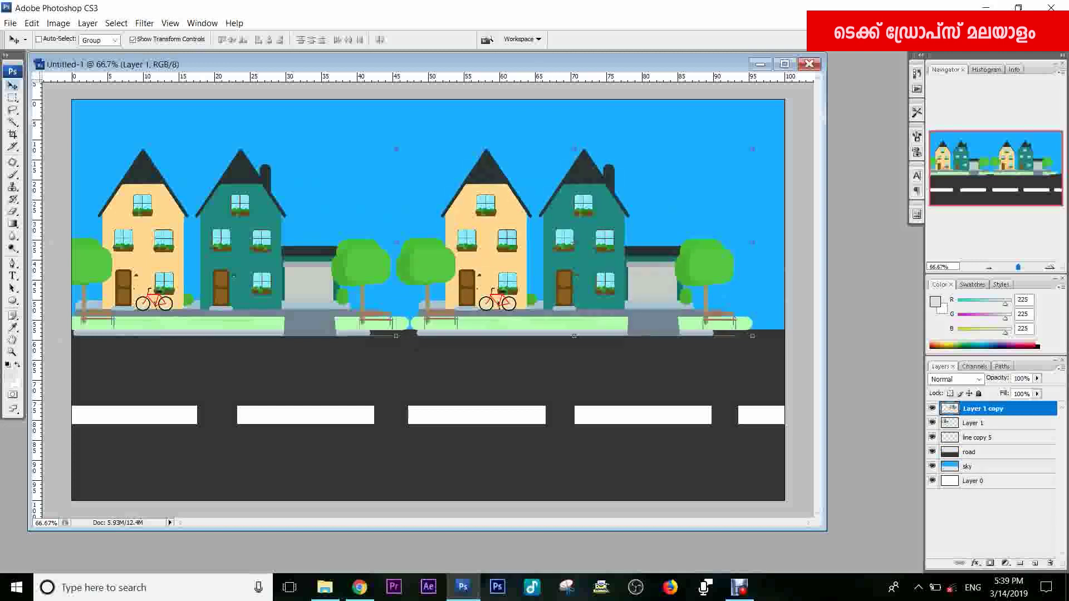
{"action": "left_click", "coordinate": [983, 423], "text": "shift"}
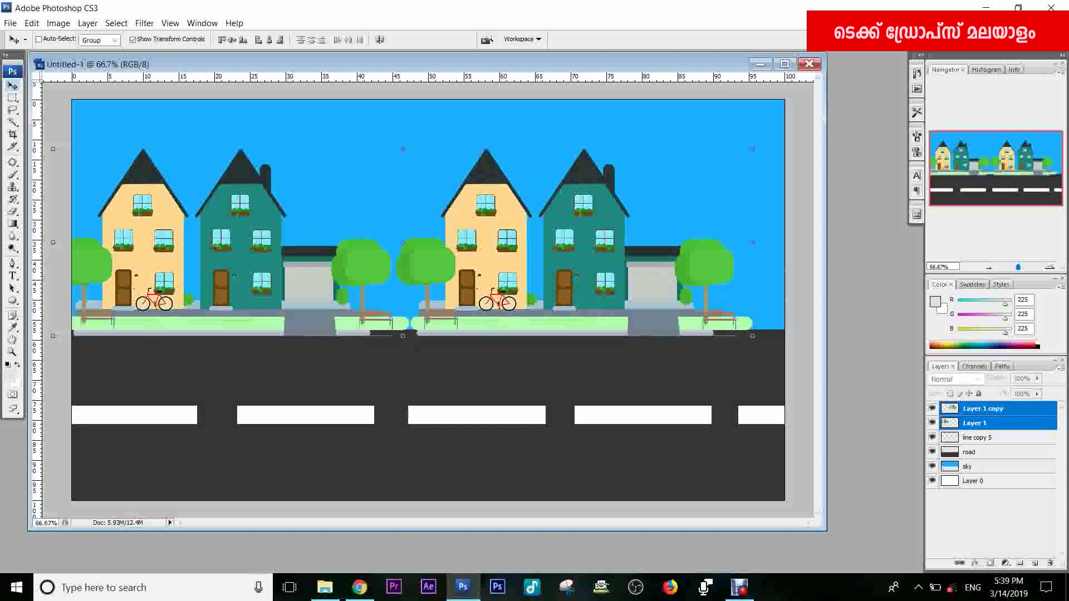
{"action": "right_click", "coordinate": [981, 417]}
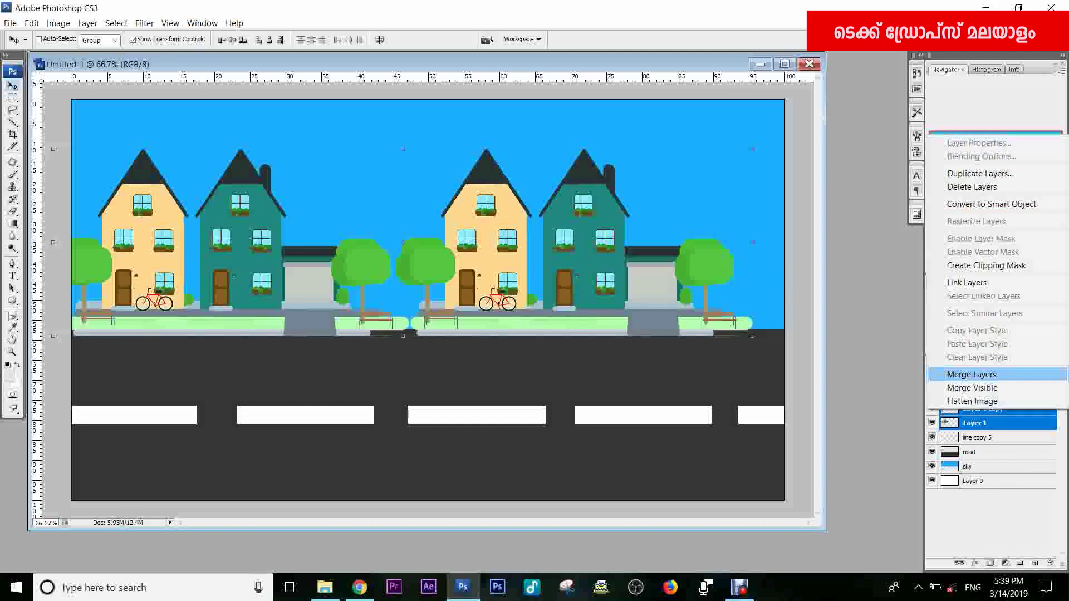
{"action": "left_click", "coordinate": [959, 371]}
- Duplicate the merged row of apartments and place the copy end to end with it, running past the canvas's right edge
{"action": "left_click_drag", "start_coordinate": [498, 303], "coordinate": [159, 297]}
{"action": "left_click_drag", "start_coordinate": [237, 300], "coordinate": [823, 437], "text": "alt"}
{"action": "left_click_drag", "start_coordinate": [450, 429], "coordinate": [553, 290]}
{"action": "left_click_drag", "start_coordinate": [554, 250], "coordinate": [549, 255]}
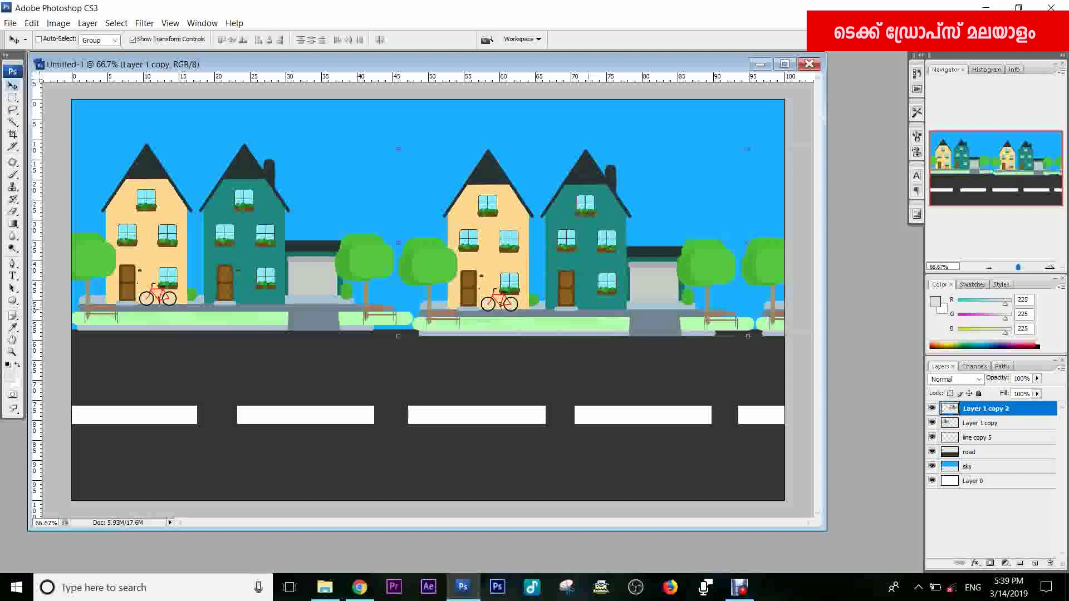
- Nudge the duplicated apartments up slightly toward the other row's level and merge the two apartment layers
{"action": "key", "text": "Up"}
{"action": "key", "text": "Up"}
{"action": "key", "text": "Up"}
{"action": "key", "text": "Up"}
{"action": "key", "text": "Up"}
{"action": "key", "text": "Up"}
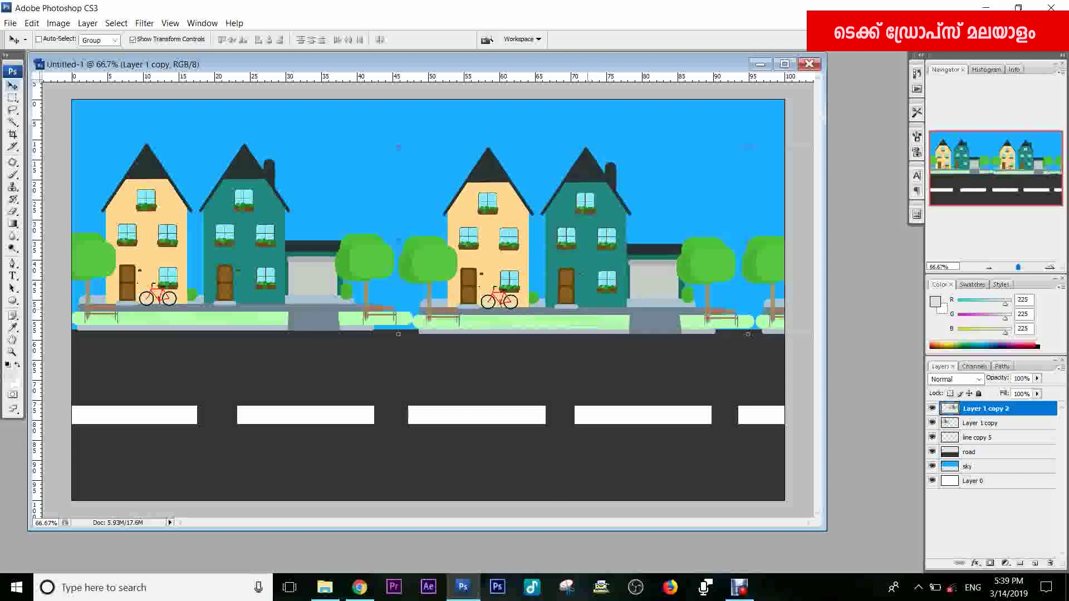
{"action": "left_click", "coordinate": [980, 423], "text": "shift"}
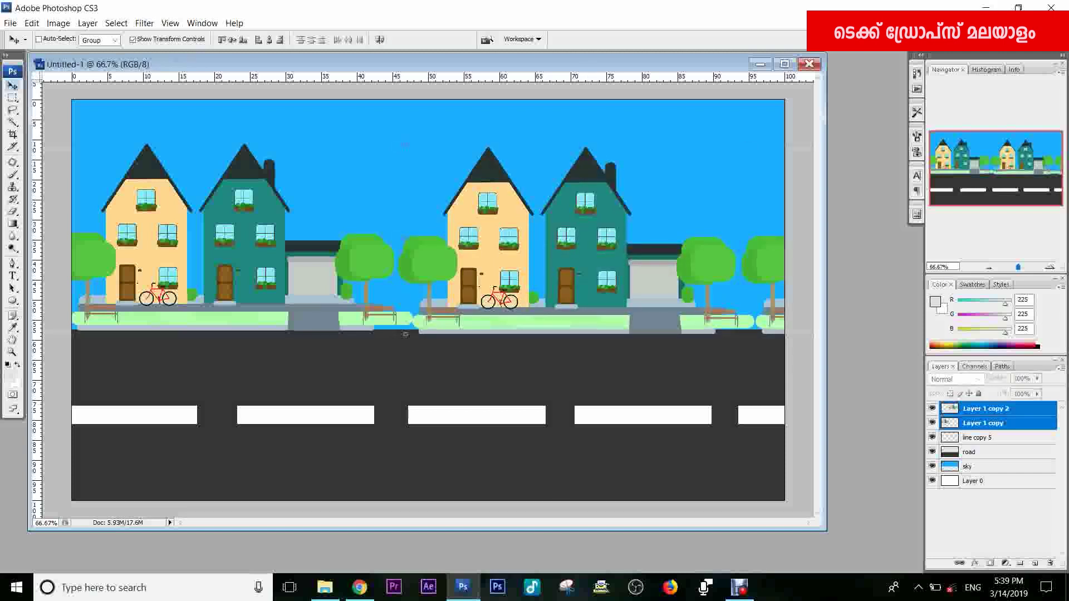
{"action": "right_click", "coordinate": [980, 423]}
{"action": "left_click", "coordinate": [972, 387]}
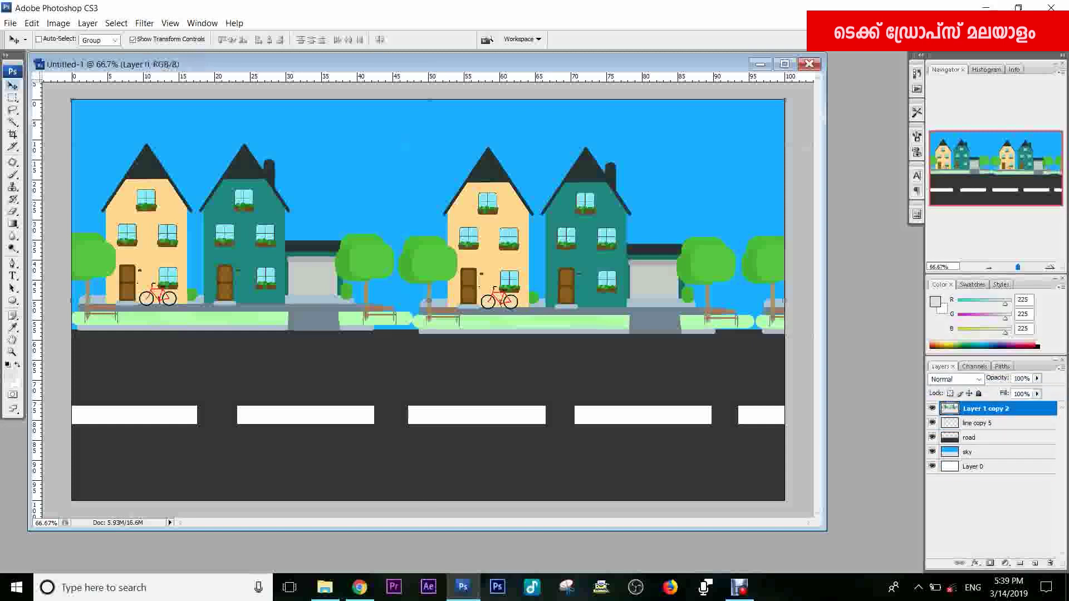
- Remove the blank Layer 0 and add the red car clip art from the animation folder as the topmost layer
{"action": "left_click", "coordinate": [975, 466]}
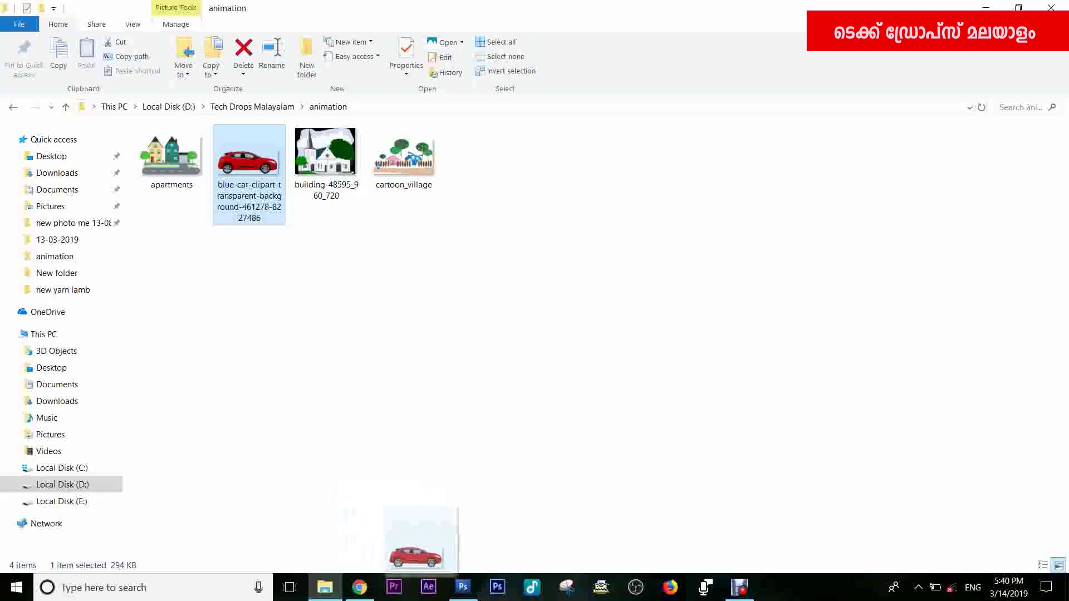
{"action": "left_click_drag", "start_coordinate": [410, 581], "coordinate": [324, 376]}
{"action": "left_click_drag", "start_coordinate": [974, 452], "coordinate": [975, 406]}
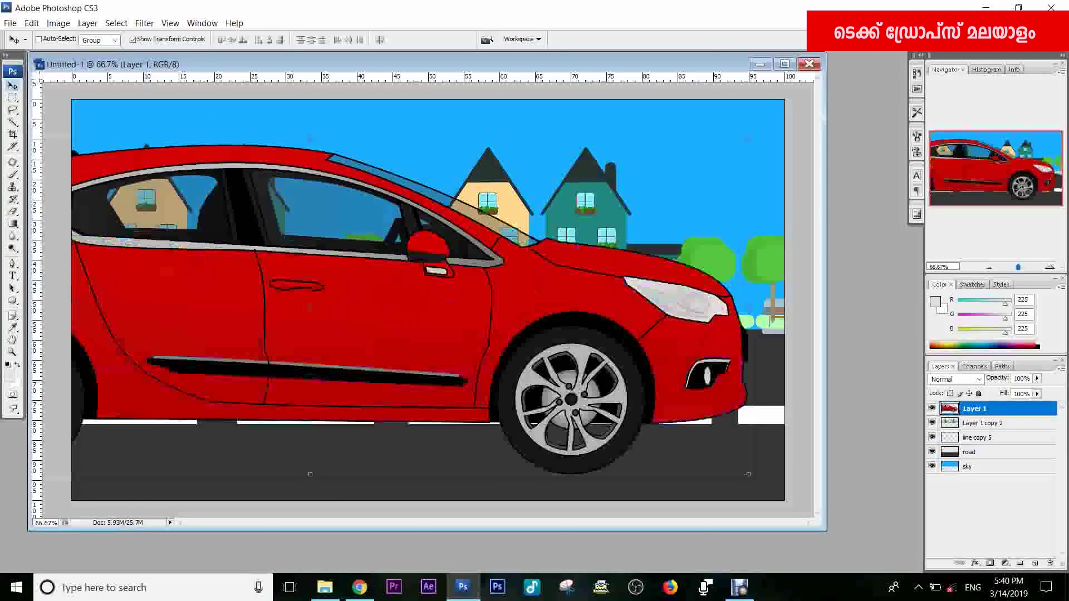
- Scale the red car down and place it on the left part of the road, just above the lane line
{"action": "left_click_drag", "start_coordinate": [599, 427], "coordinate": [634, 446]}
{"action": "left_click_drag", "start_coordinate": [785, 158], "coordinate": [274, 353]}
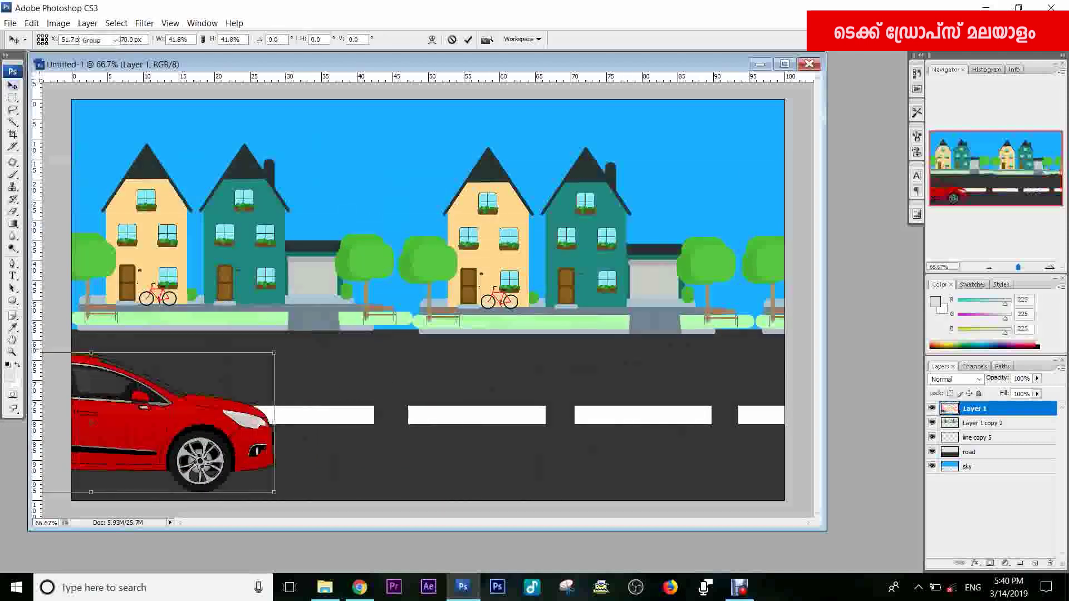
{"action": "key", "text": "Return"}
{"action": "left_click_drag", "start_coordinate": [223, 418], "coordinate": [420, 325]}
{"action": "left_click_drag", "start_coordinate": [471, 260], "coordinate": [390, 291]}
{"action": "key", "text": "Return"}
{"action": "left_click_drag", "start_coordinate": [248, 356], "coordinate": [223, 366]}
{"action": "left_click_drag", "start_coordinate": [307, 382], "coordinate": [306, 381]}
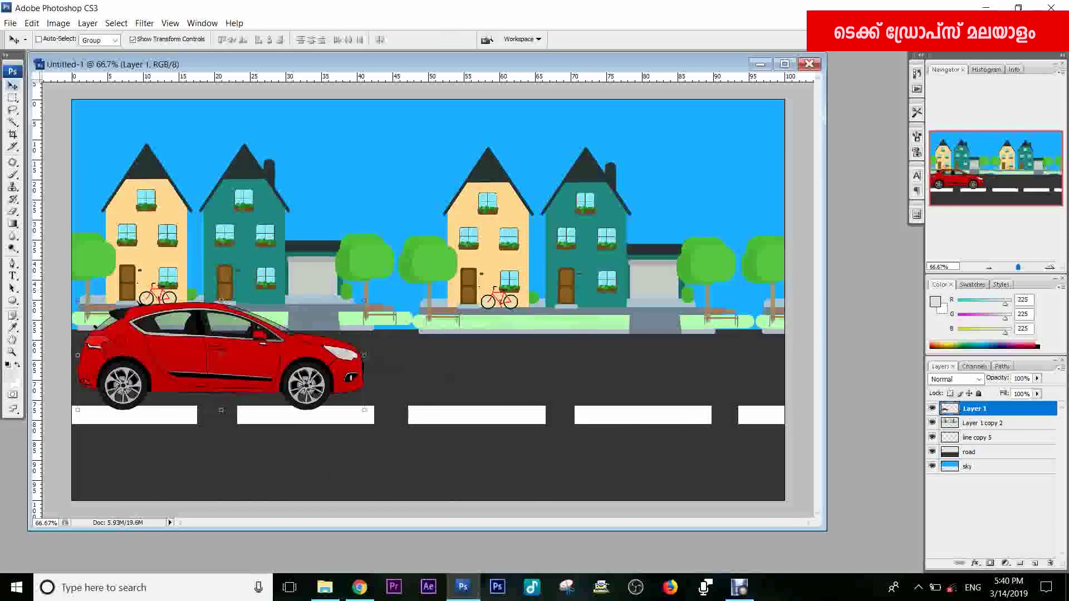
- Start saving the document and choose the animation folder inside Tech Drops Malayalam on Local Disk (D:) as the location
{"action": "left_click_drag", "start_coordinate": [826, 531], "coordinate": [863, 557]}
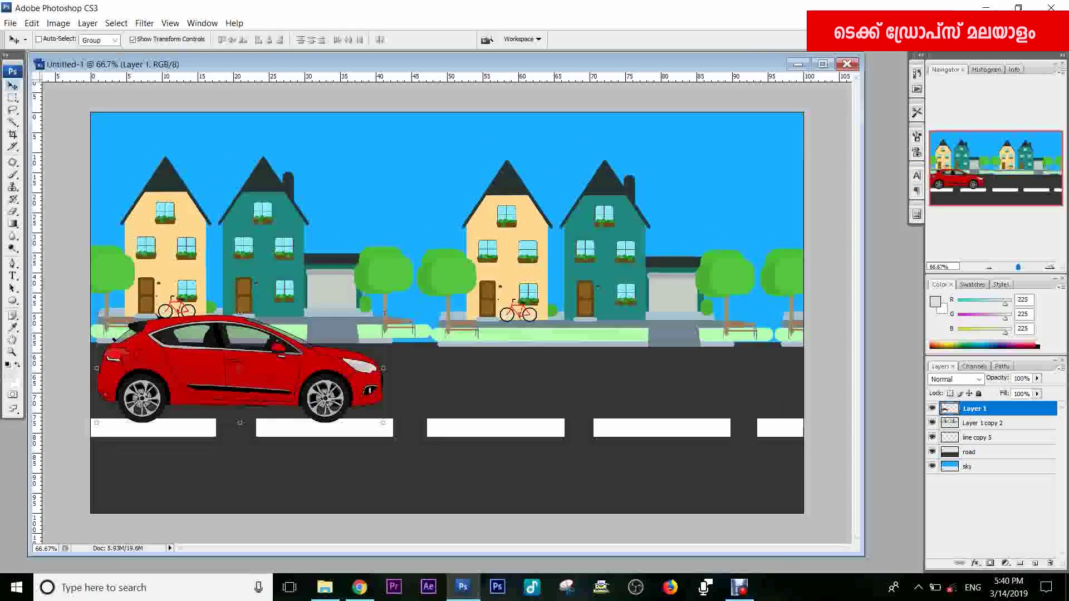
{"action": "left_click", "coordinate": [10, 23]}
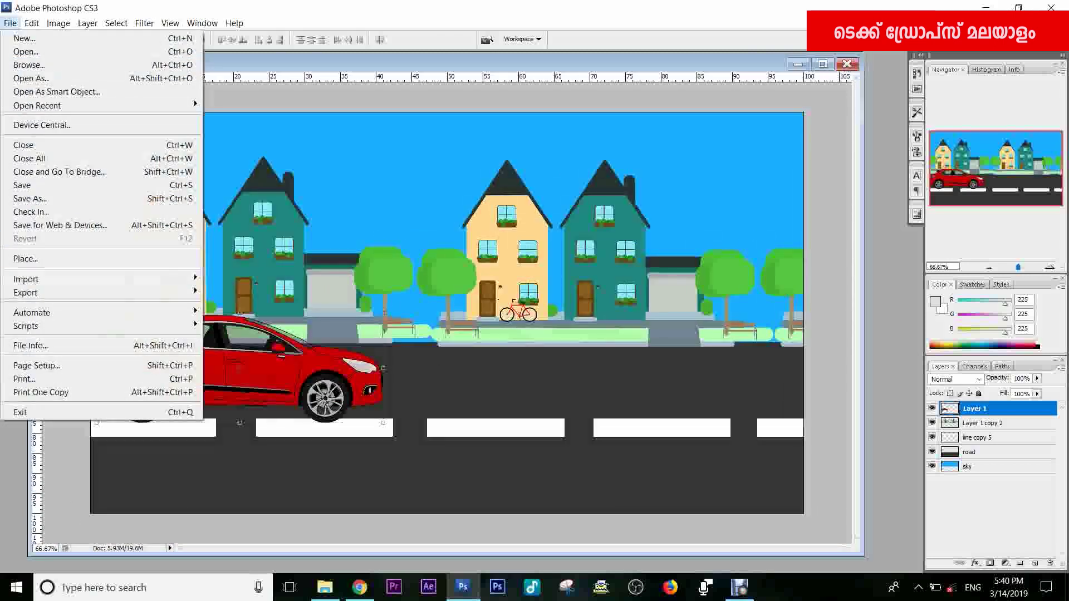
{"action": "left_click", "coordinate": [22, 185]}
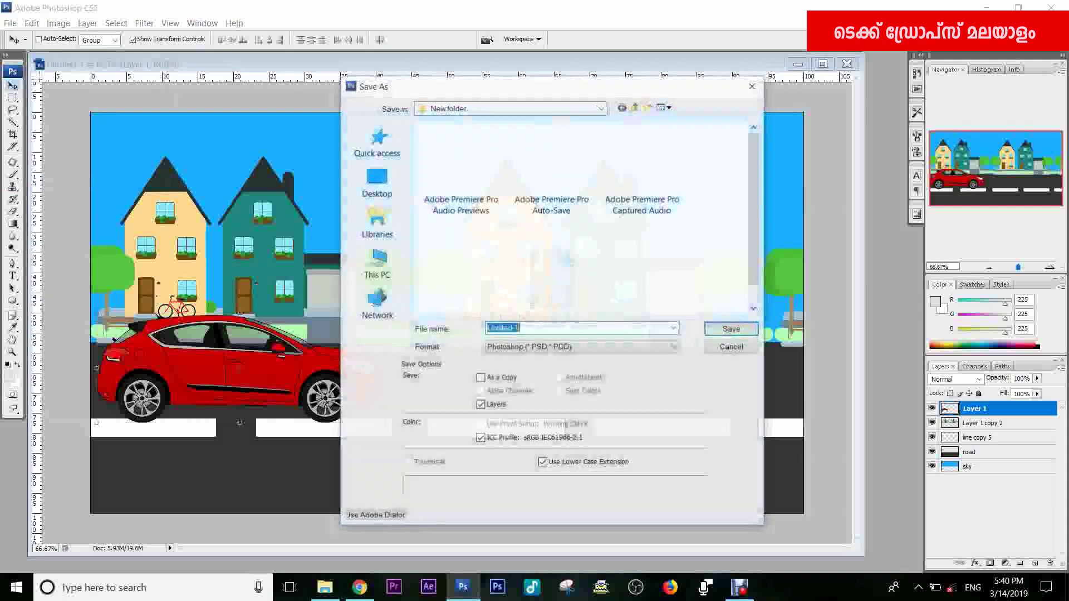
{"action": "left_click", "coordinate": [377, 264]}
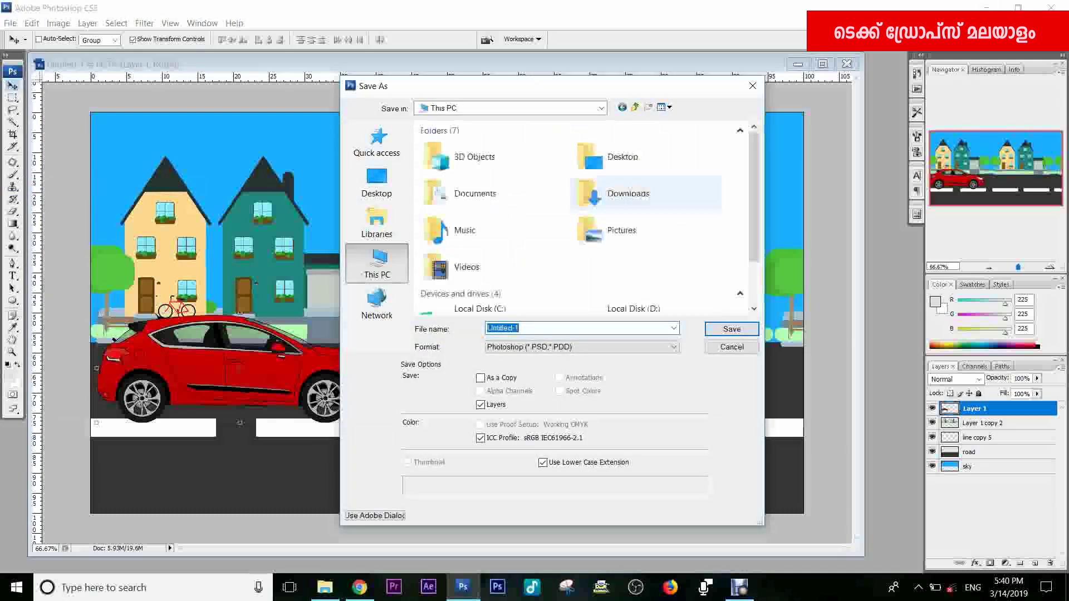
{"action": "scroll", "coordinate": [645, 193], "scroll_direction": "down", "scroll_amount": 3}
{"action": "left_click", "coordinate": [492, 294]}
{"action": "double_click", "coordinate": [482, 292]}
{"action": "scroll", "coordinate": [582, 217], "scroll_direction": "down", "scroll_amount": 5}
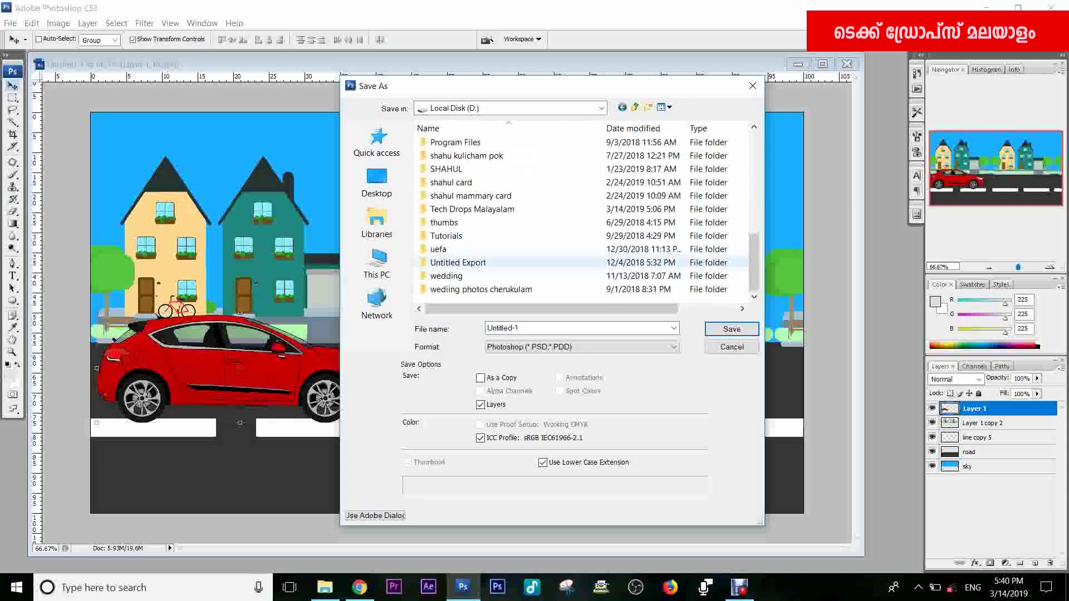
{"action": "double_click", "coordinate": [462, 210]}
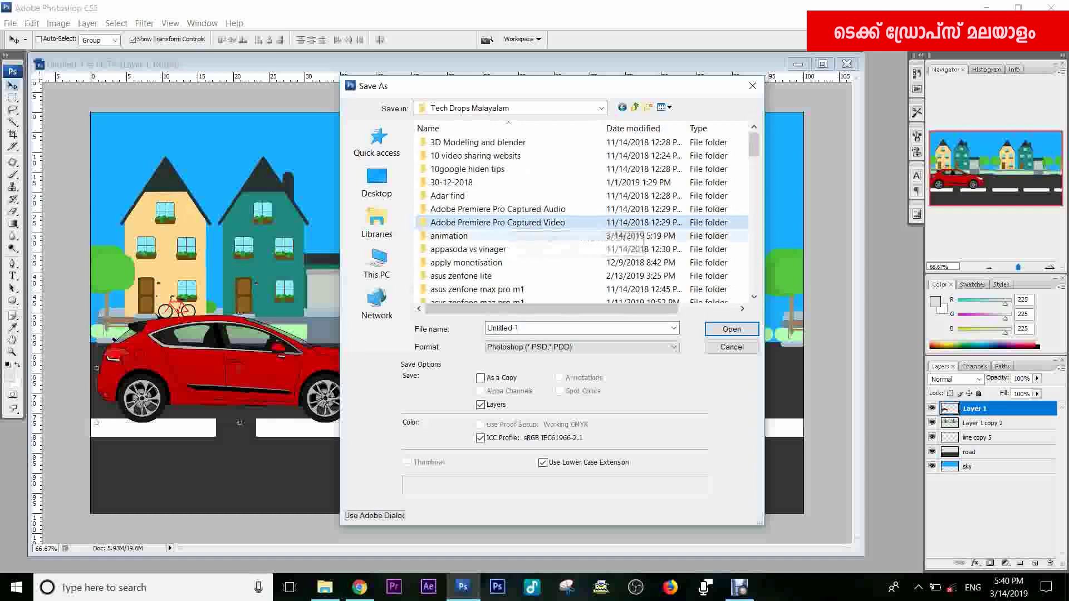
{"action": "double_click", "coordinate": [448, 231]}
- Save the layered document in Photoshop format as "car animation psd.psd"
{"action": "type", "text": "car animation psd.psd"}
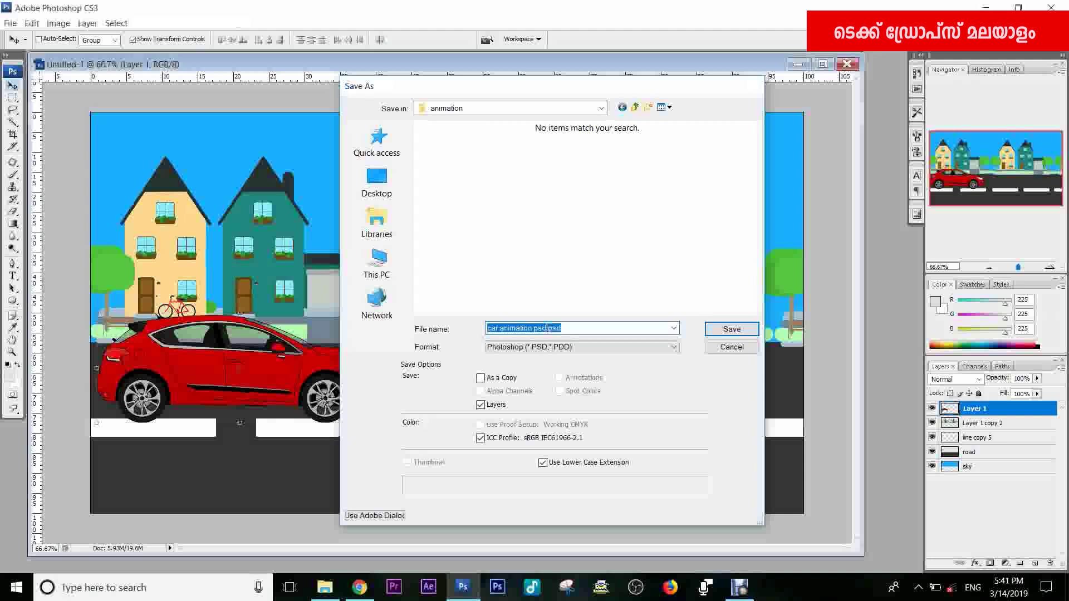
{"action": "key", "text": "Return"}
{"action": "key", "text": "Return"}
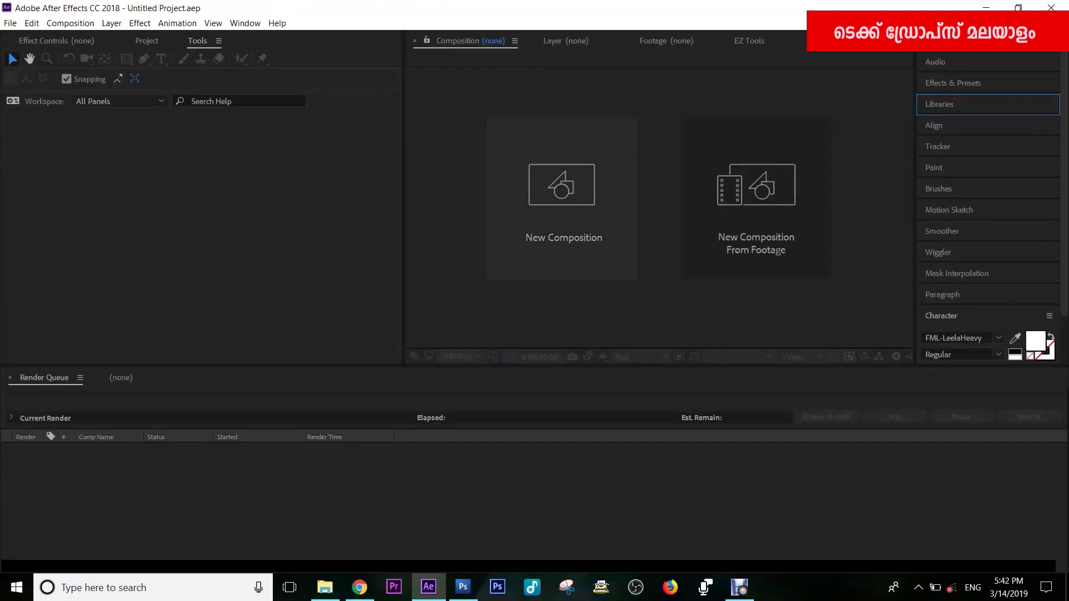
- Create a new composition in After Effects named "car animation" with a duration of 0:03:00:00
{"action": "key", "text": "ctrl+n"}
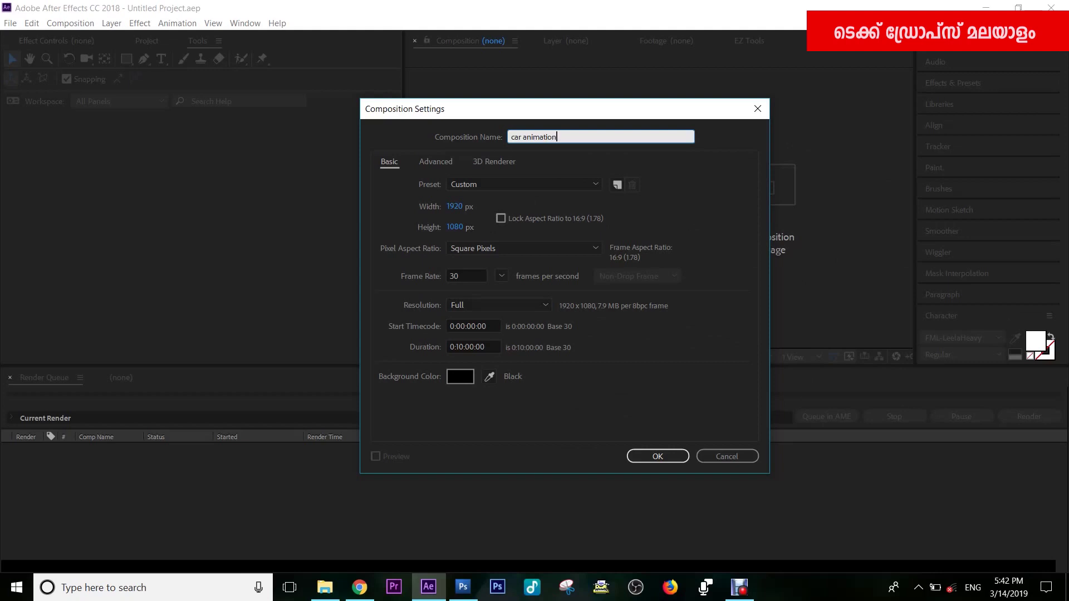
{"action": "left_click", "coordinate": [463, 347]}
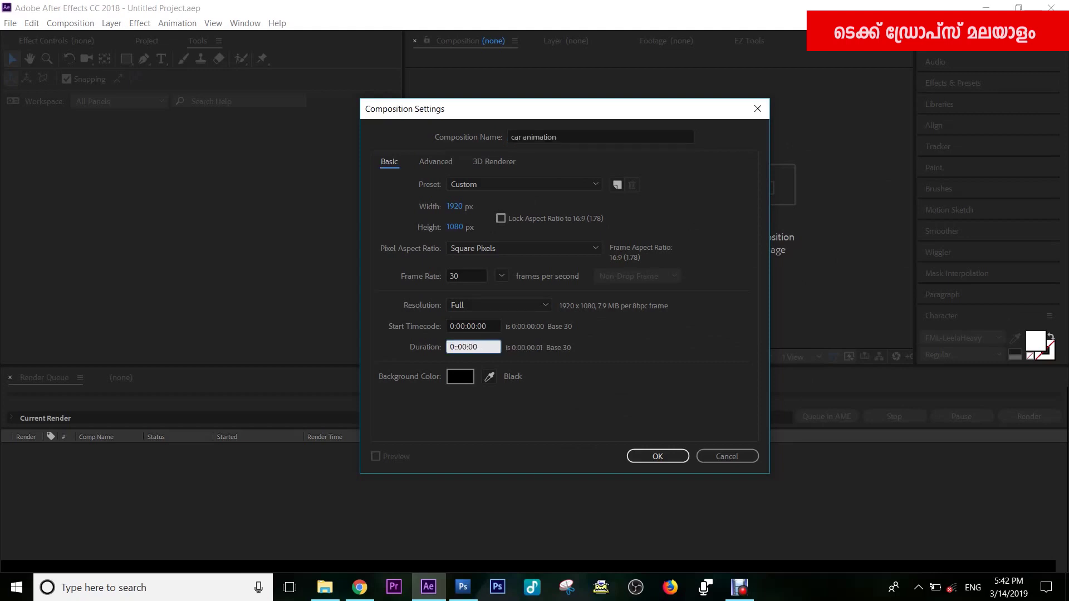
{"action": "key", "text": "Return"}
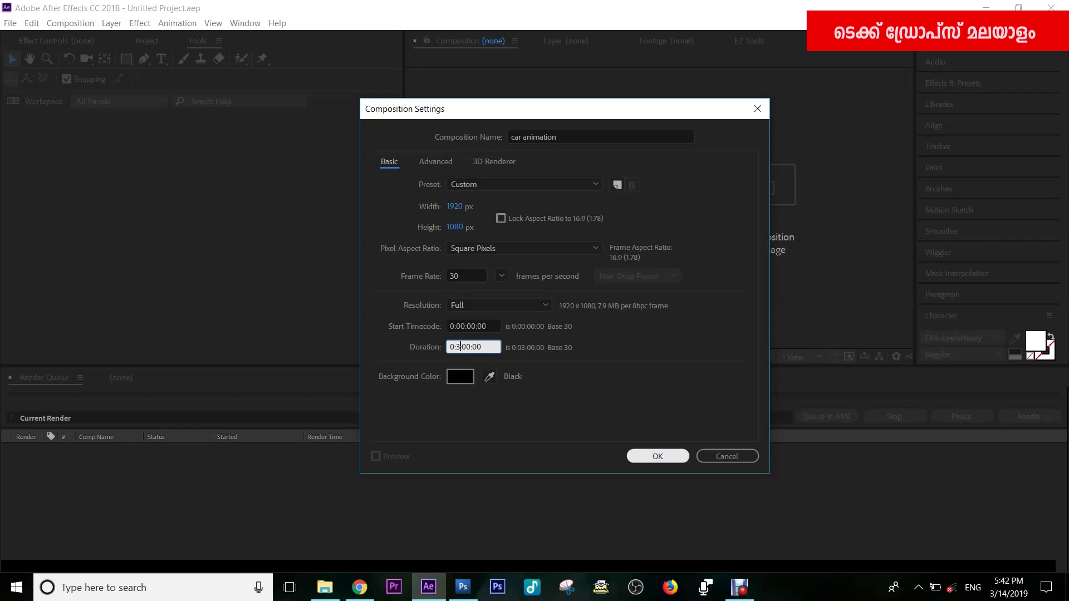
{"action": "left_click", "coordinate": [200, 222]}
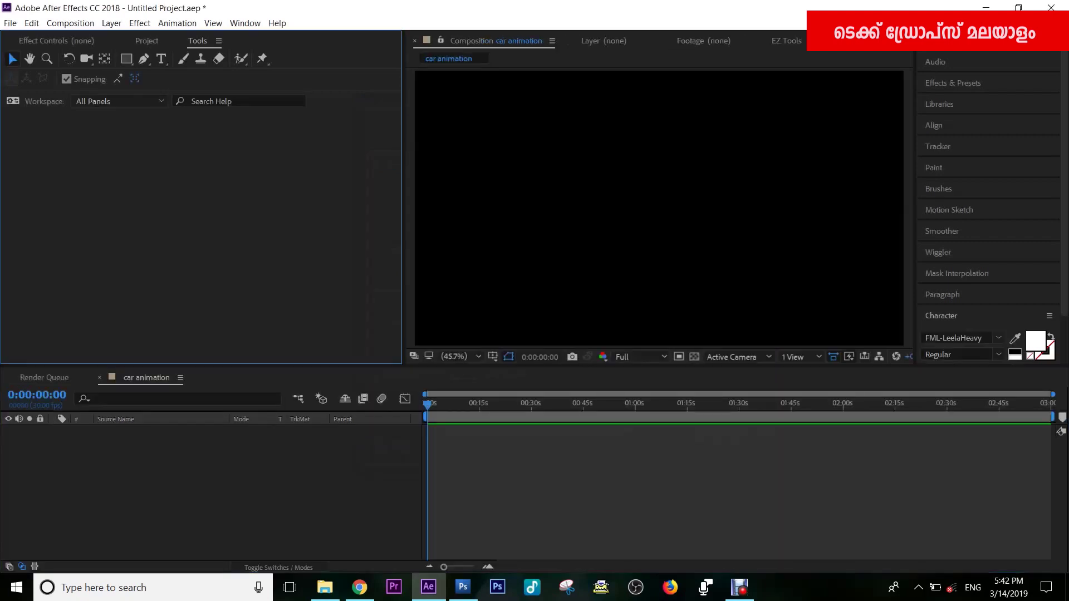
- Start a file import and browse to the animation folder inside Tech Drops Malayalam on Local Disk (D:)
{"action": "left_click", "coordinate": [10, 23]}
{"action": "mouse_move", "coordinate": [67, 197]}
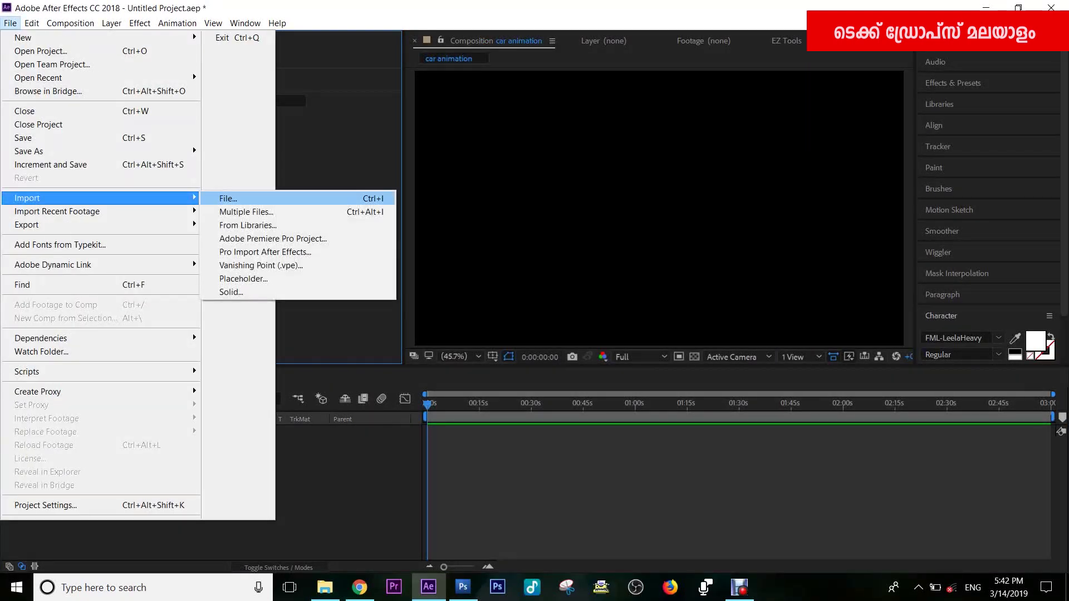
{"action": "left_click", "coordinate": [234, 198]}
{"action": "left_click", "coordinate": [66, 262]}
{"action": "scroll", "coordinate": [234, 225], "scroll_direction": "down", "scroll_amount": 5}
{"action": "double_click", "coordinate": [184, 258]}
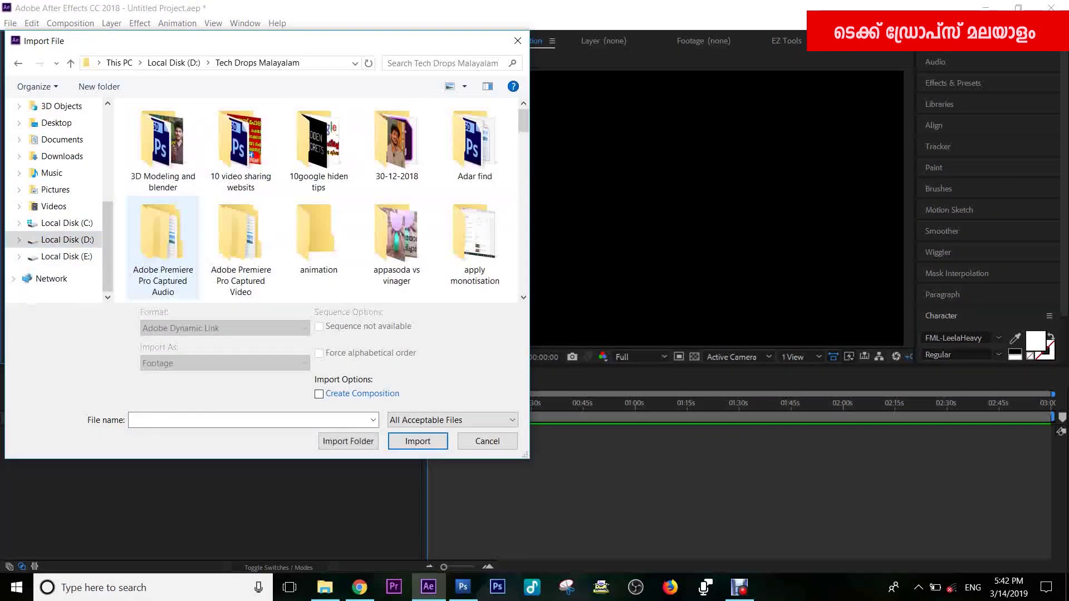
{"action": "scroll", "coordinate": [318, 162], "scroll_direction": "down", "scroll_amount": 2}
{"action": "scroll", "coordinate": [318, 200], "scroll_direction": "up", "scroll_amount": 3}
{"action": "double_click", "coordinate": [322, 223]}
- Import car animation psd as Composition - Retain Layer Sizes with Editable Layer Styles and add it to the car animation timeline
{"action": "left_click", "coordinate": [404, 148]}
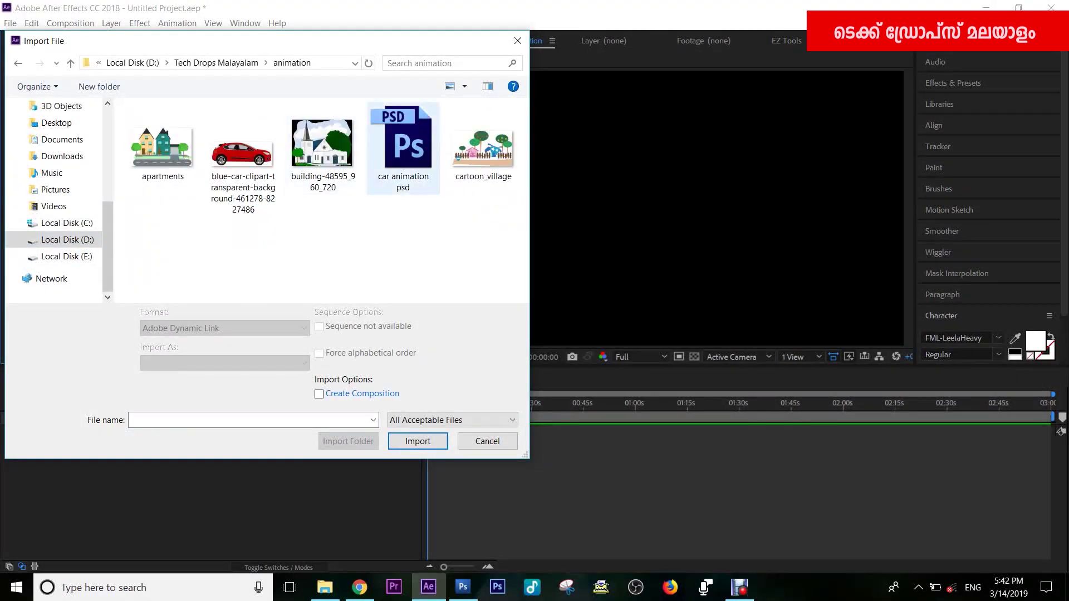
{"action": "left_click", "coordinate": [418, 430]}
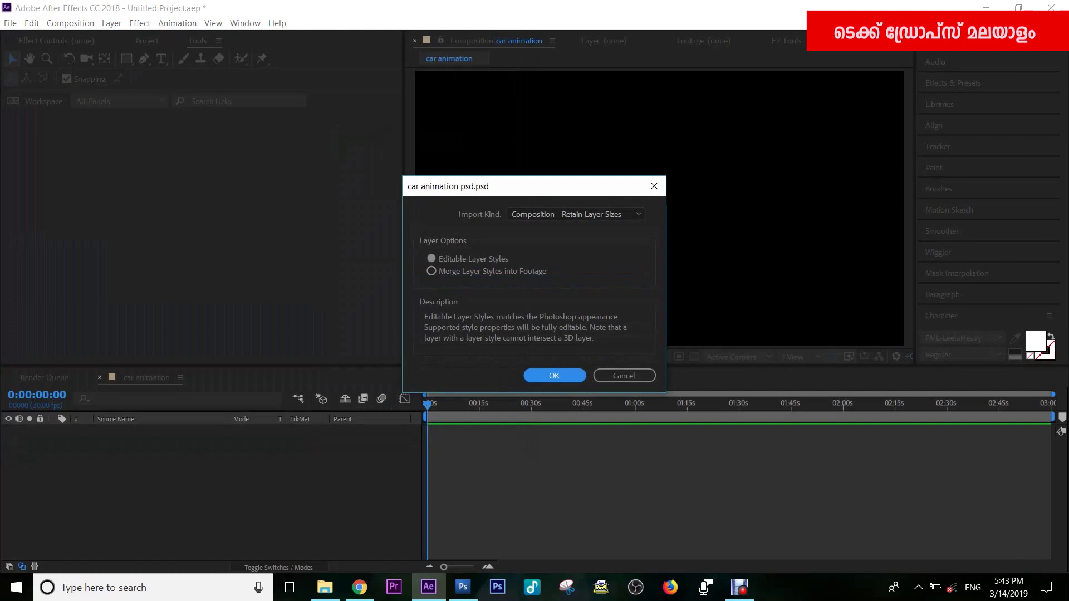
{"action": "left_click", "coordinate": [431, 271]}
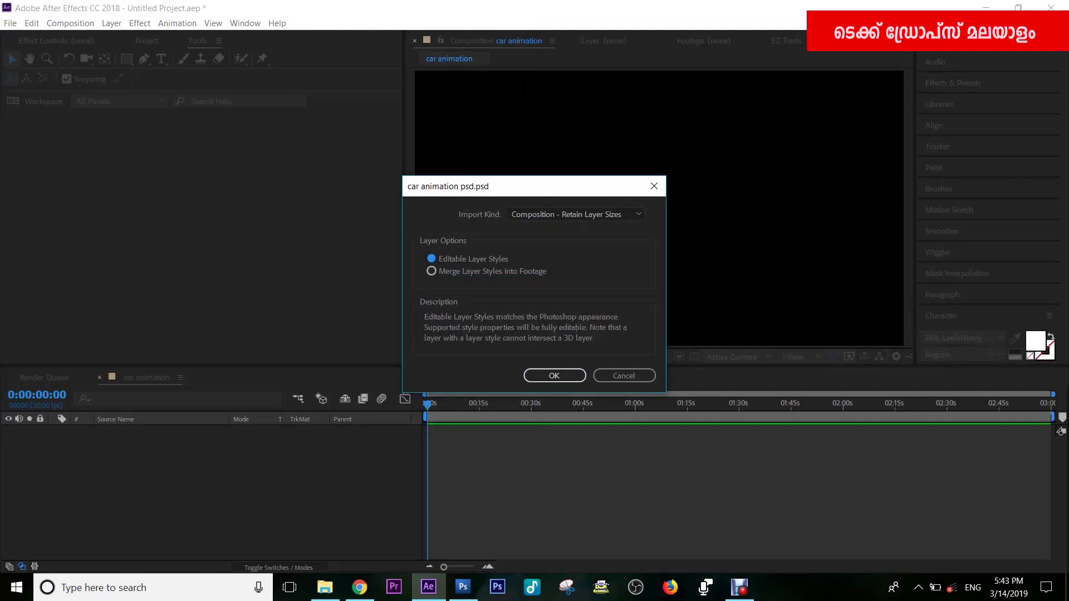
{"action": "left_click", "coordinate": [554, 375]}
{"action": "left_click_drag", "start_coordinate": [58, 454], "coordinate": [58, 453]}
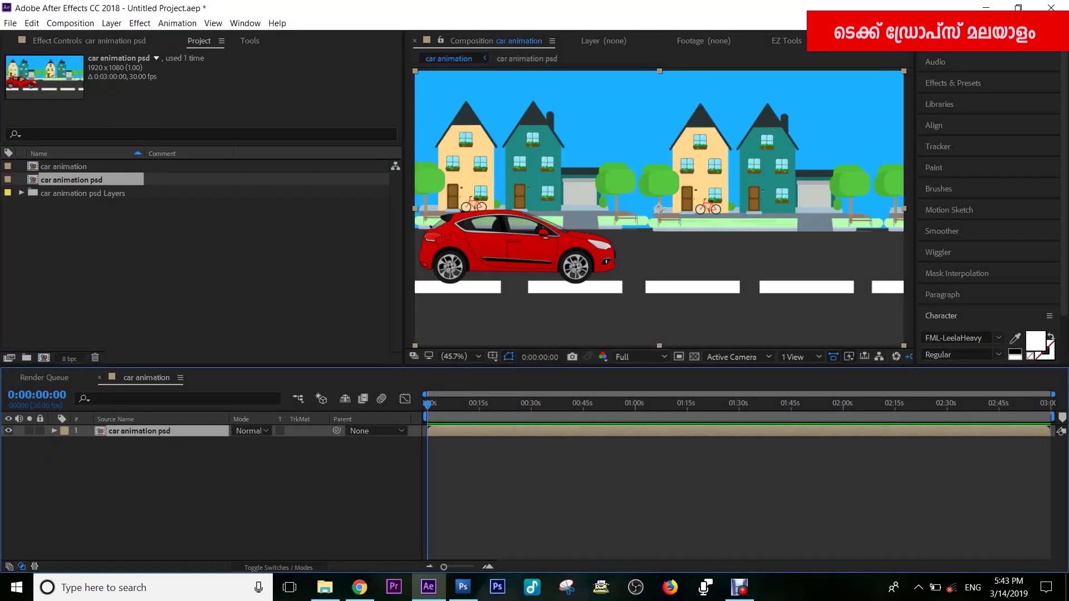
- Open the nested car animation psd composition and go through its separate layers, ending on the sky layer
{"action": "double_click", "coordinate": [140, 431]}
{"action": "left_click", "coordinate": [120, 431]}
{"action": "left_click", "coordinate": [127, 455]}
{"action": "left_click", "coordinate": [117, 466]}
{"action": "left_click", "coordinate": [114, 479]}
{"action": "mouse_move", "coordinate": [427, 404]}
{"action": "left_mouse_down"}
{"action": "mouse_move", "coordinate": [1051, 403]}
{"action": "mouse_move", "coordinate": [427, 403]}
{"action": "left_mouse_up"}
{"action": "key", "text": "semicolon"}
{"action": "key", "text": "semicolon"}
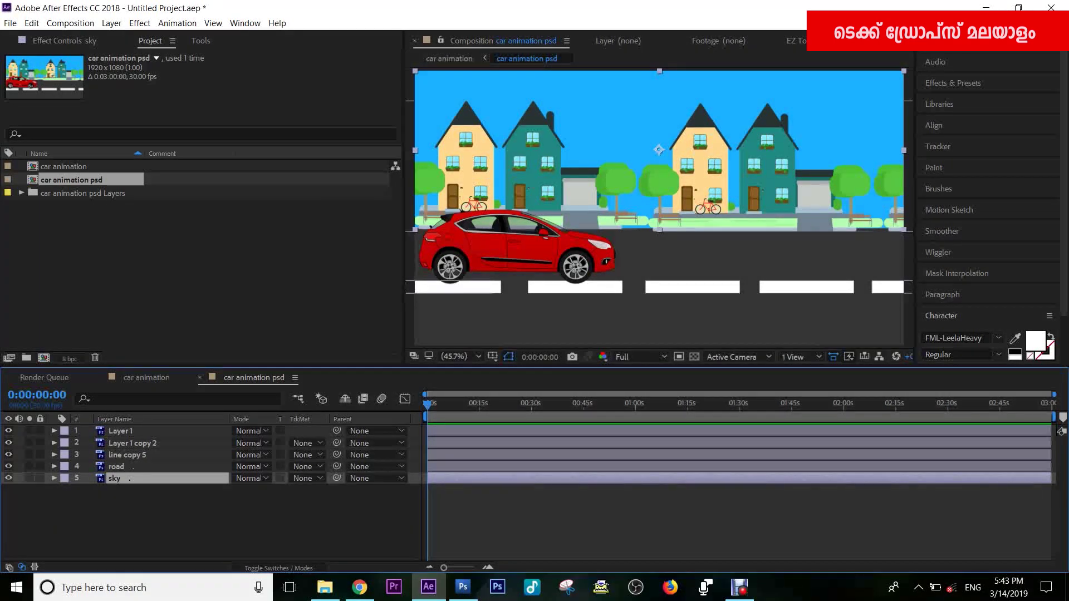
- Hide and show the line copy 5 layer to identify the lane markings, and select that layer
{"action": "left_click", "coordinate": [8, 454]}
{"action": "left_click", "coordinate": [9, 454]}
{"action": "left_click", "coordinate": [8, 455]}
{"action": "left_click", "coordinate": [8, 455]}
{"action": "left_click", "coordinate": [807, 287]}
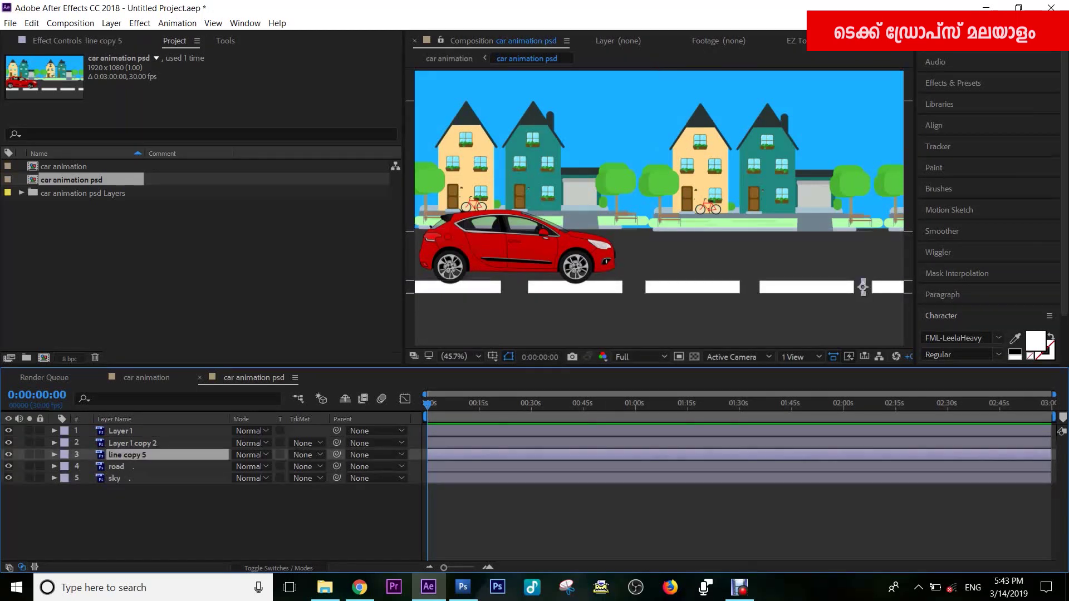
- Reveal line copy 5's Position and keyframe its X value at 2244.5 at the start of the timeline
{"action": "key", "text": "p"}
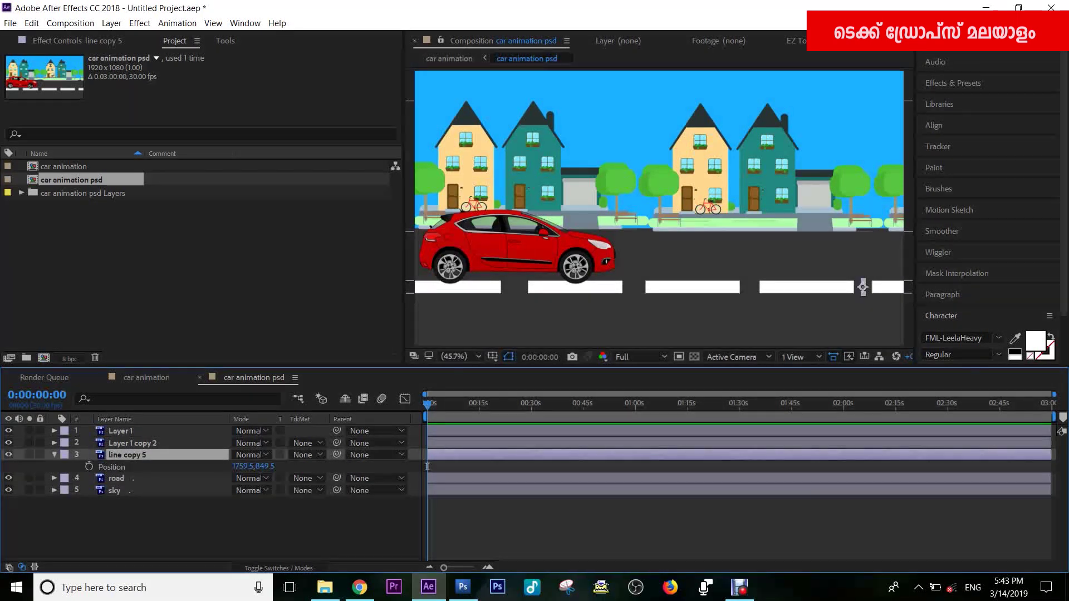
{"action": "left_click_drag", "start_coordinate": [243, 466], "coordinate": [514, 466]}
{"action": "key", "text": "Return"}
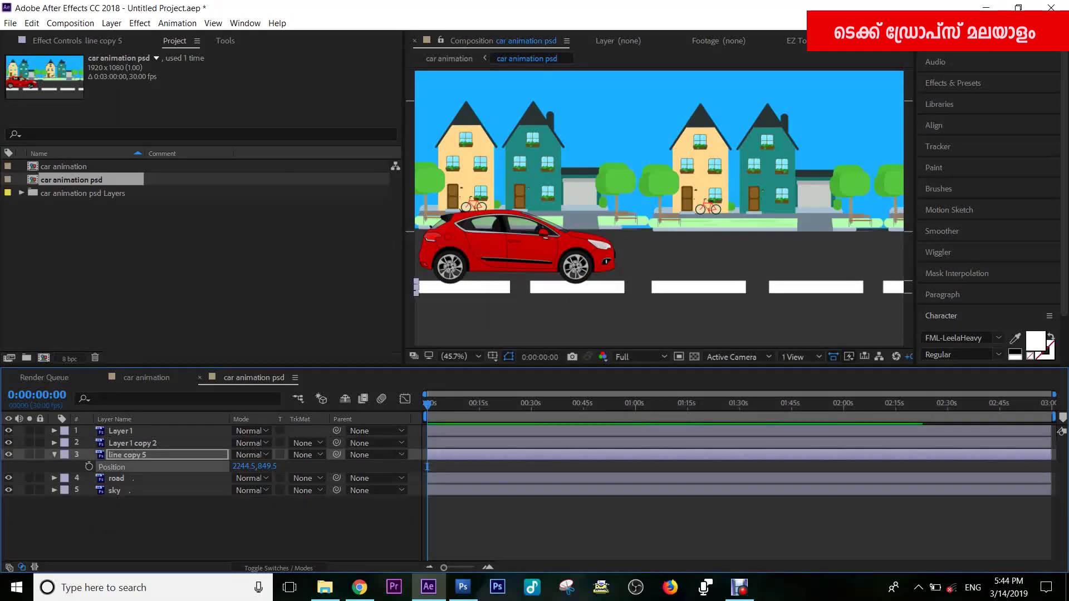
{"action": "key", "text": "space"}
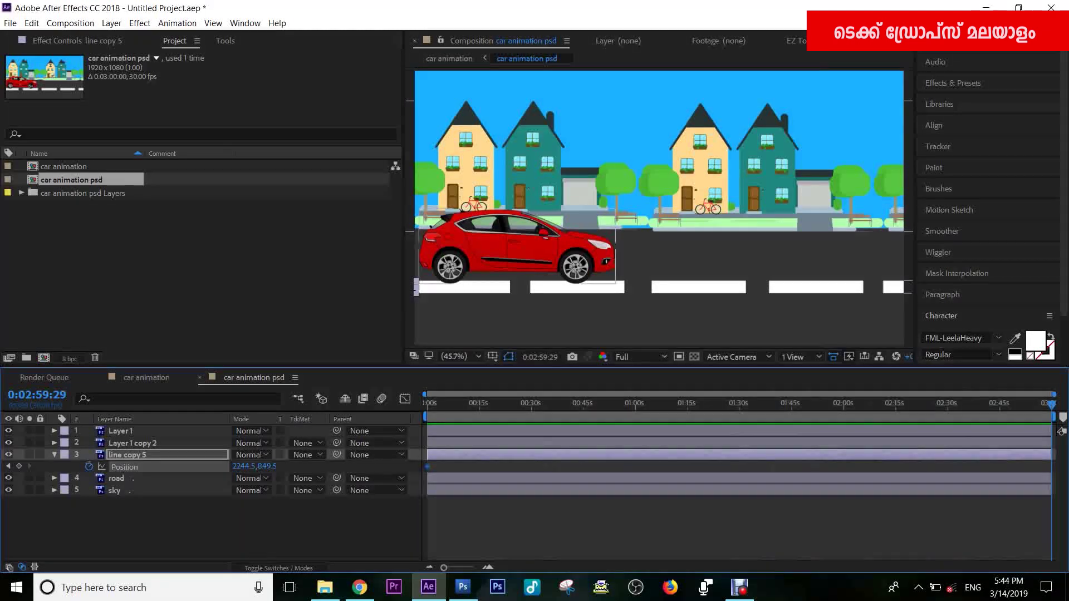
- Keyframe line copy 5's Position X at -284.5 at 0:02:59:29 and preview the lane marking motion
{"action": "left_click_drag", "start_coordinate": [244, 466], "coordinate": [48, 466]}
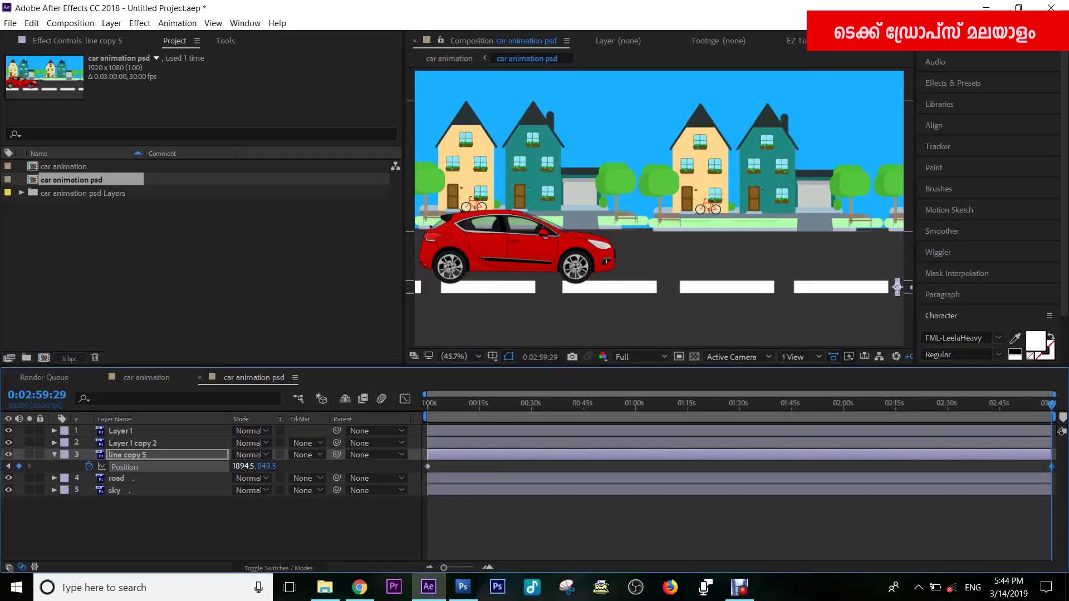
{"action": "left_click_drag", "start_coordinate": [243, 466], "coordinate": [74, 467]}
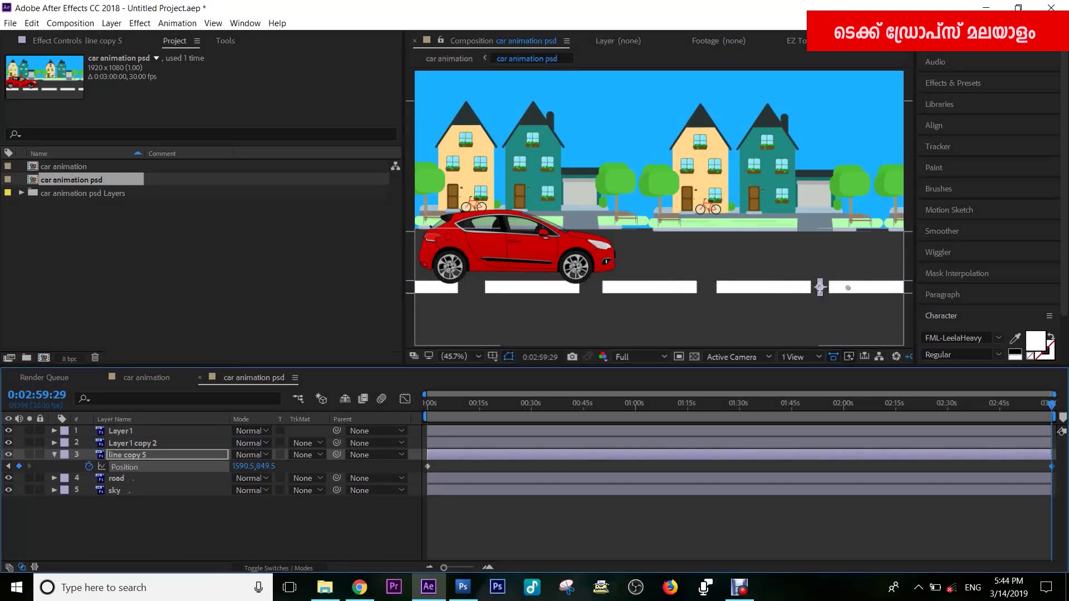
{"action": "left_click_drag", "start_coordinate": [820, 287], "coordinate": [316, 287]}
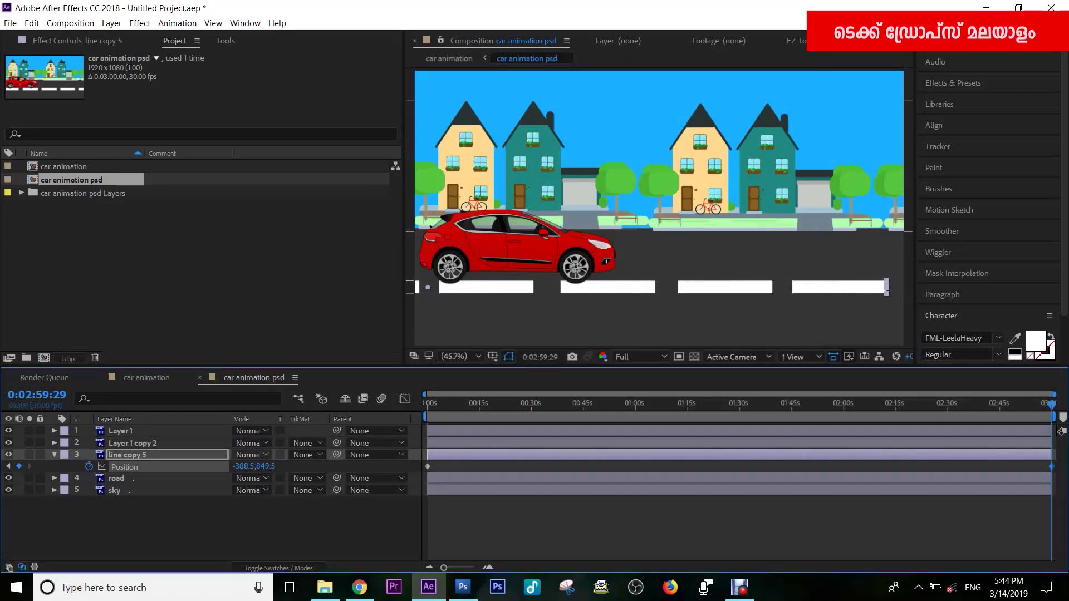
{"action": "left_click_drag", "start_coordinate": [243, 466], "coordinate": [301, 466]}
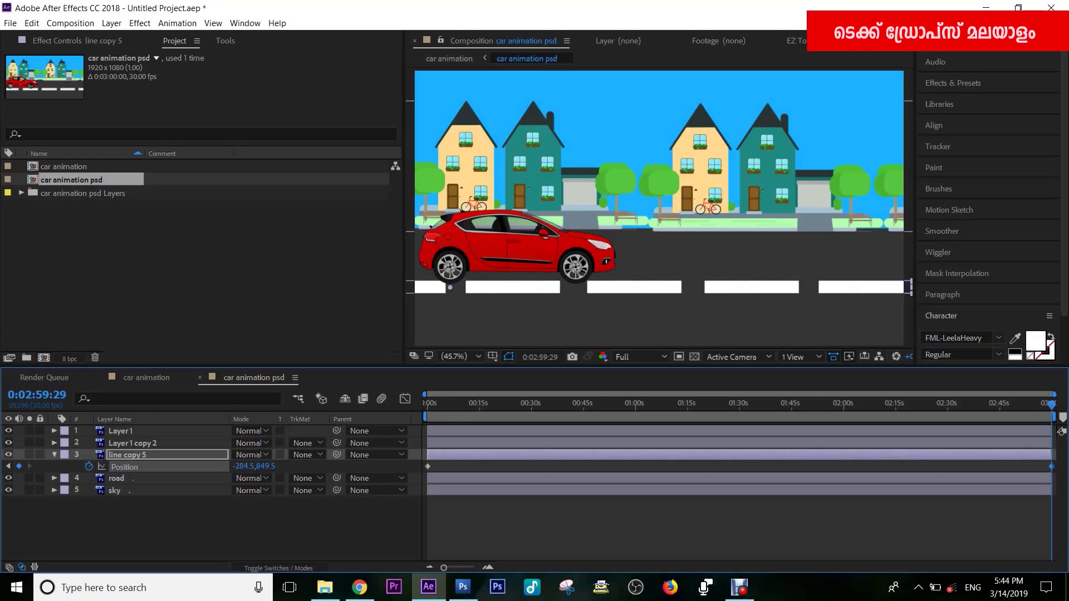
{"action": "key", "text": "Home"}
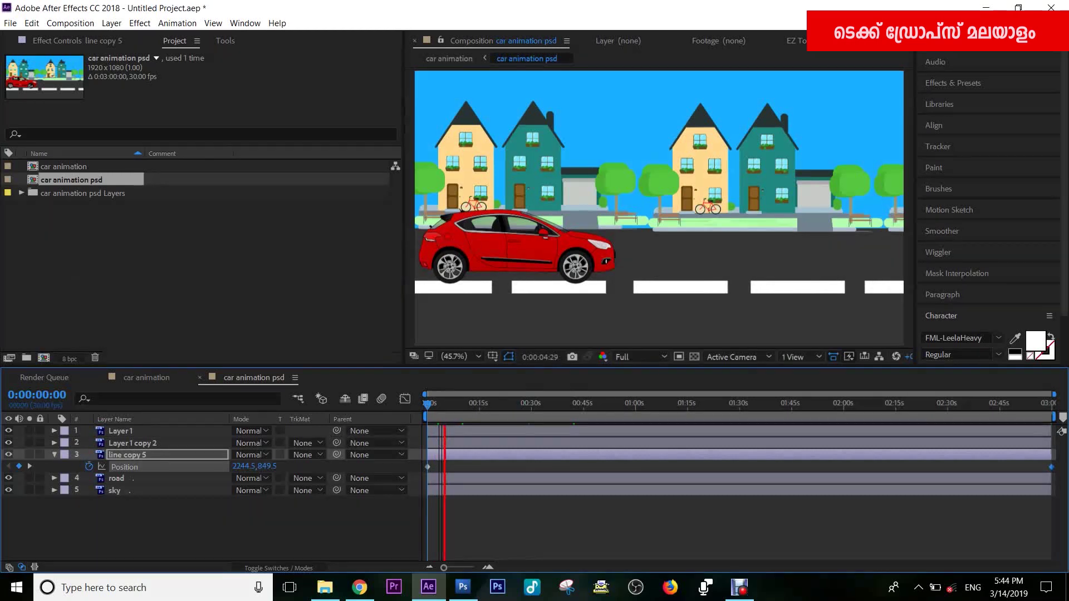
{"action": "key", "text": "space"}
- Set line copy 5's Position X to -298.5 at the final frame, 0:02:59:29
{"action": "key", "text": "End"}
{"action": "left_click_drag", "start_coordinate": [243, 466], "coordinate": [86, 466]}
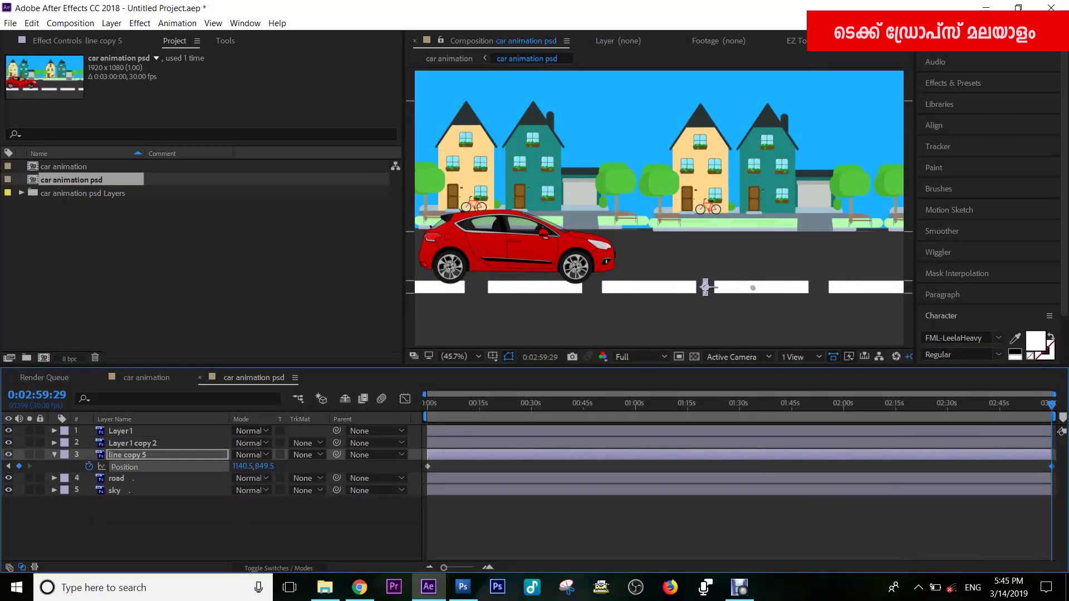
{"action": "left_click_drag", "start_coordinate": [243, 467], "coordinate": [8, 466]}
{"action": "left_click_drag", "start_coordinate": [243, 467], "coordinate": [27, 466]}
{"action": "left_click_drag", "start_coordinate": [243, 467], "coordinate": [61, 466]}
{"action": "mouse_move", "coordinate": [243, 466]}
{"action": "left_mouse_down"}
{"action": "mouse_move", "coordinate": [29, 466]}
{"action": "mouse_move", "coordinate": [244, 466]}
{"action": "left_mouse_up"}
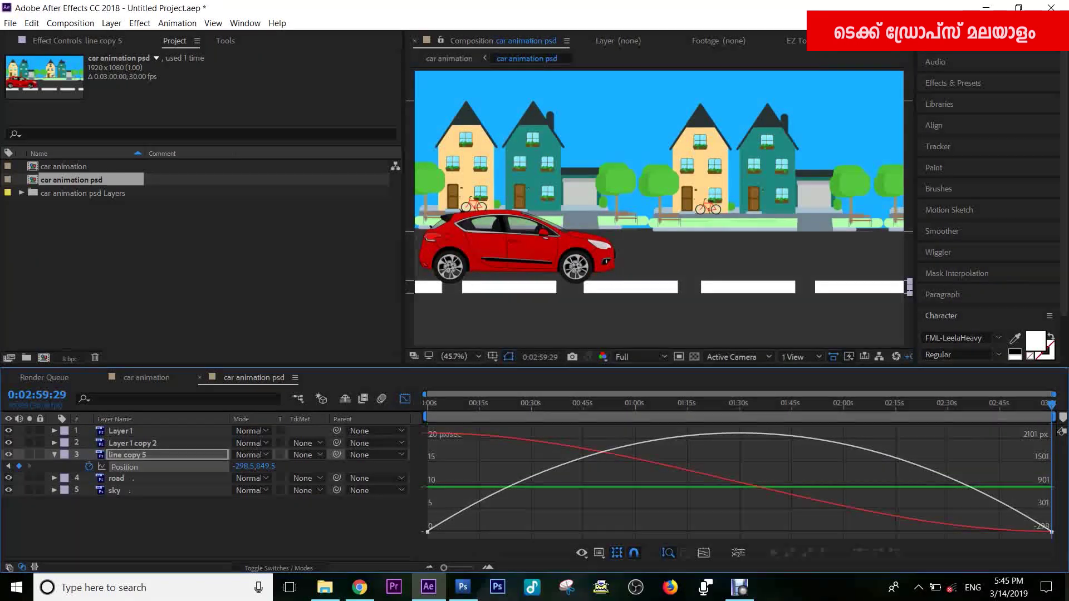
- Reshape the eased Position speed graph of line copy 5 to peak at the start and slow down gradually, and preview it
{"action": "left_click", "coordinate": [1052, 532]}
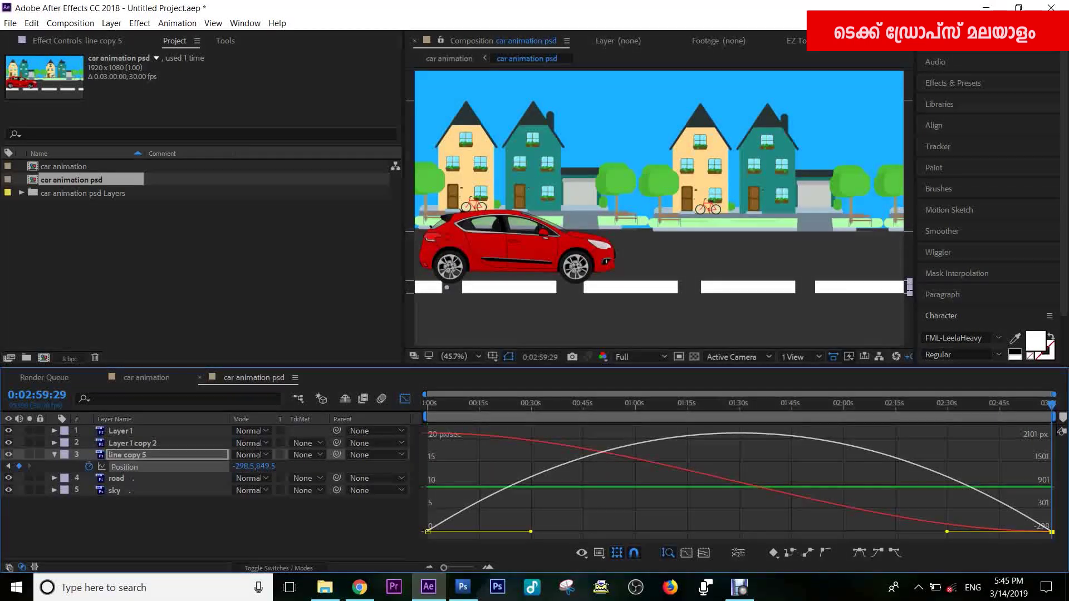
{"action": "left_click_drag", "start_coordinate": [947, 532], "coordinate": [739, 532]}
{"action": "left_click_drag", "start_coordinate": [531, 532], "coordinate": [429, 532]}
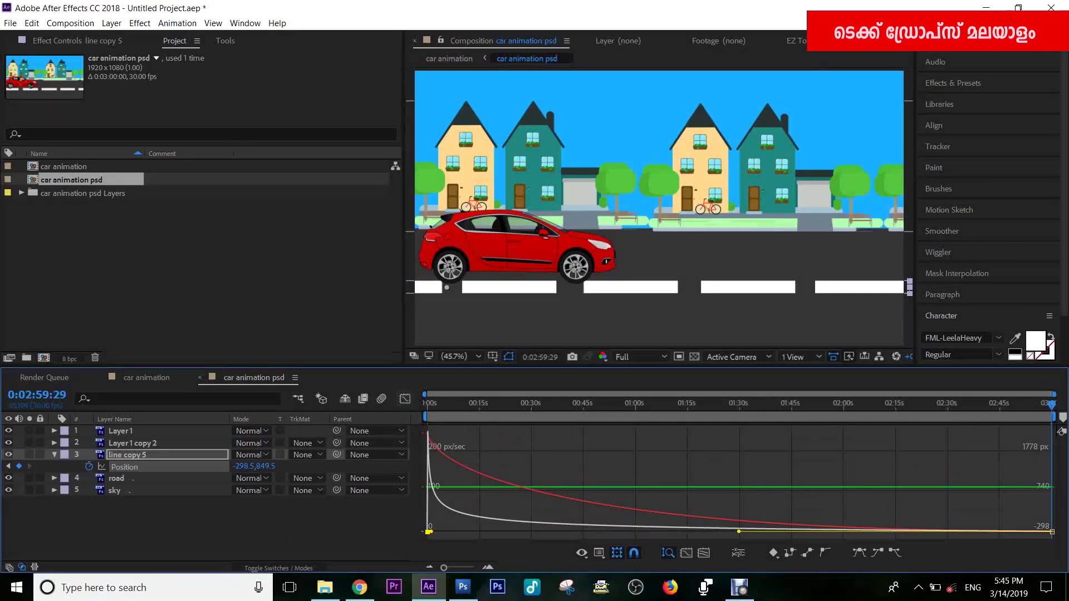
{"action": "key", "text": "shift+F3"}
{"action": "key", "text": "Home"}
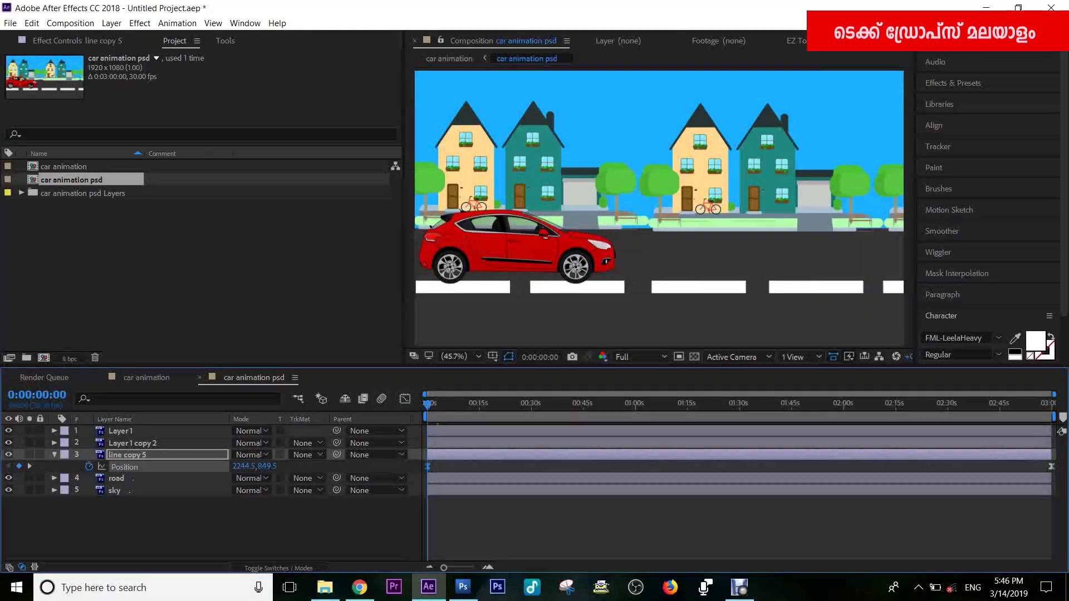
{"action": "key", "text": "space"}
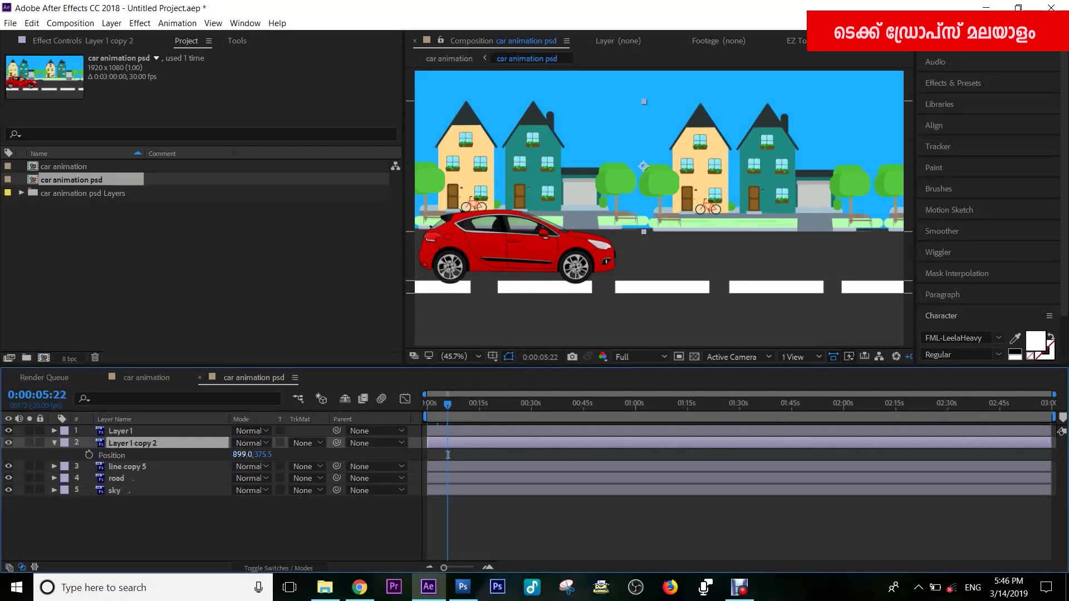
- Set Layer 1 copy 2's Position X to 1946.0 and keyframe it at the start of the timeline
{"action": "left_click_drag", "start_coordinate": [243, 455], "coordinate": [532, 455]}
{"action": "left_click_drag", "start_coordinate": [243, 455], "coordinate": [527, 455]}
{"action": "mouse_move", "coordinate": [244, 455]}
{"action": "left_mouse_down"}
{"action": "mouse_move", "coordinate": [386, 455]}
{"action": "mouse_move", "coordinate": [237, 455]}
{"action": "left_mouse_up"}
{"action": "key", "text": "Home"}
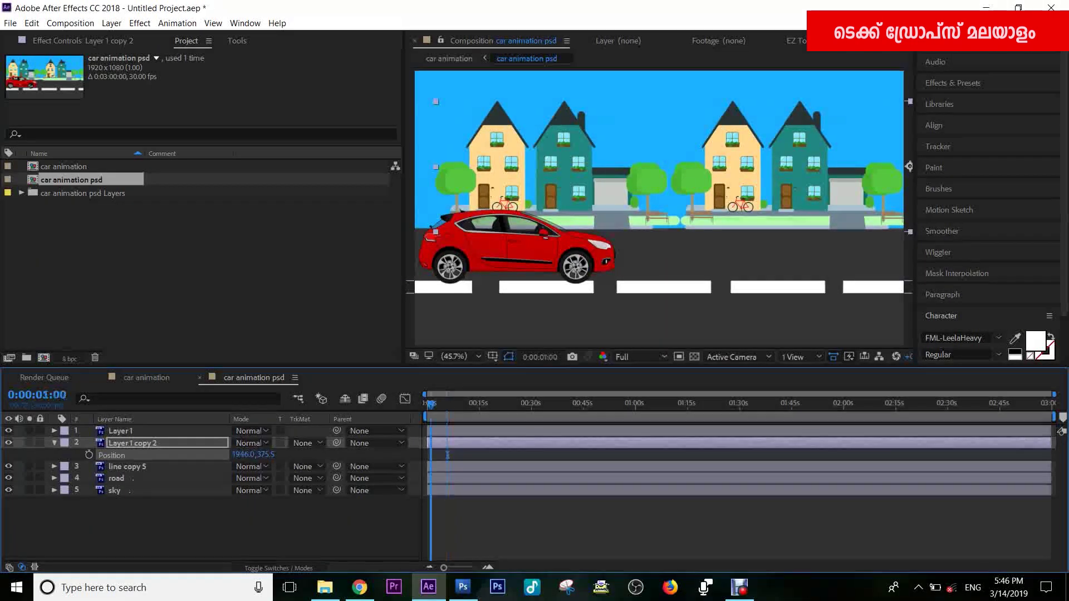
{"action": "left_click", "coordinate": [89, 455]}
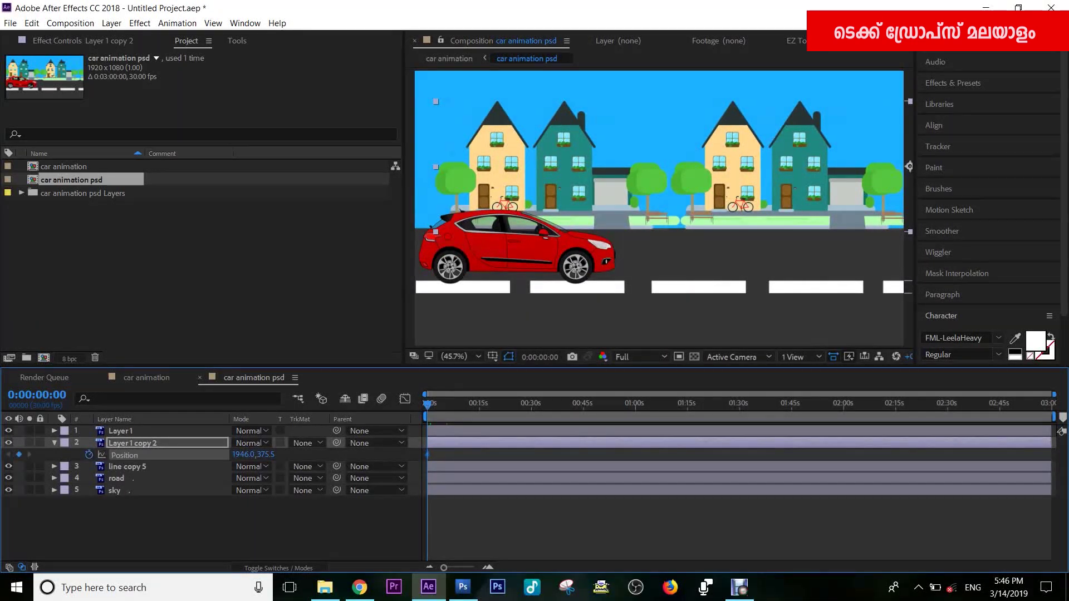
- Keyframe Layer 1 copy 2's Position X at 54.0 at 0:02:59:29 and preview the houses' motion
{"action": "left_click_drag", "start_coordinate": [428, 405], "coordinate": [1051, 405]}
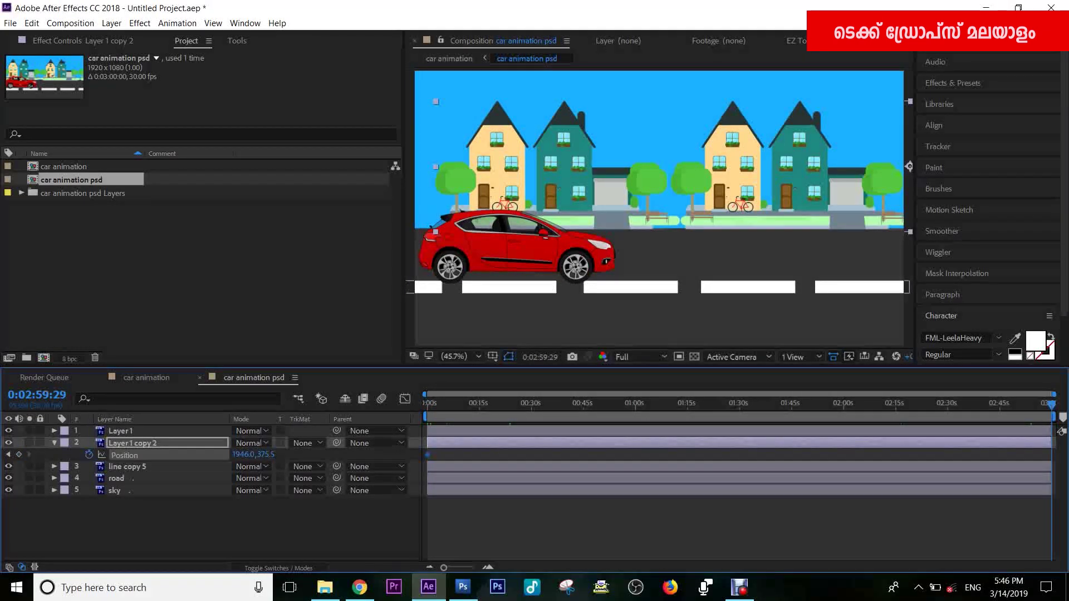
{"action": "left_click_drag", "start_coordinate": [244, 455], "coordinate": [3, 455]}
{"action": "left_click_drag", "start_coordinate": [244, 455], "coordinate": [85, 455]}
{"action": "left_click_drag", "start_coordinate": [660, 167], "coordinate": [478, 167]}
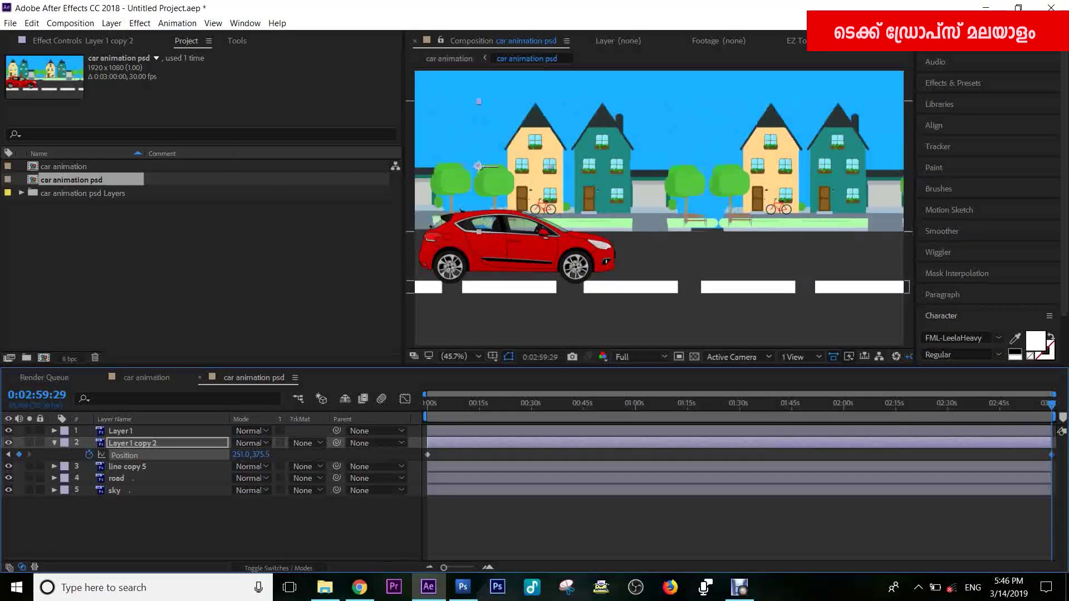
{"action": "left_click_drag", "start_coordinate": [243, 455], "coordinate": [133, 455]}
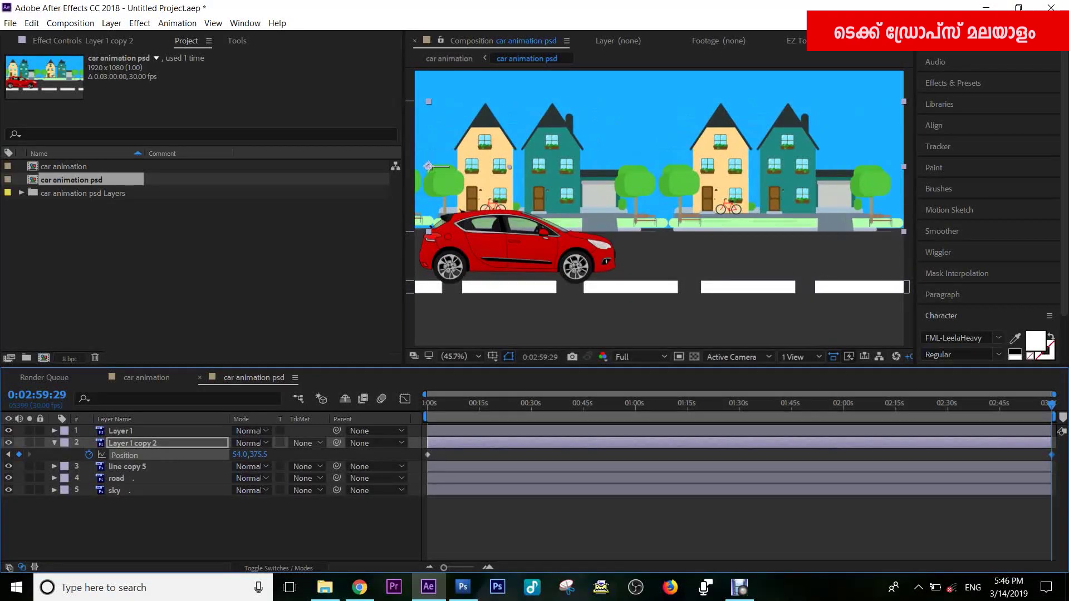
{"action": "key", "text": "space"}
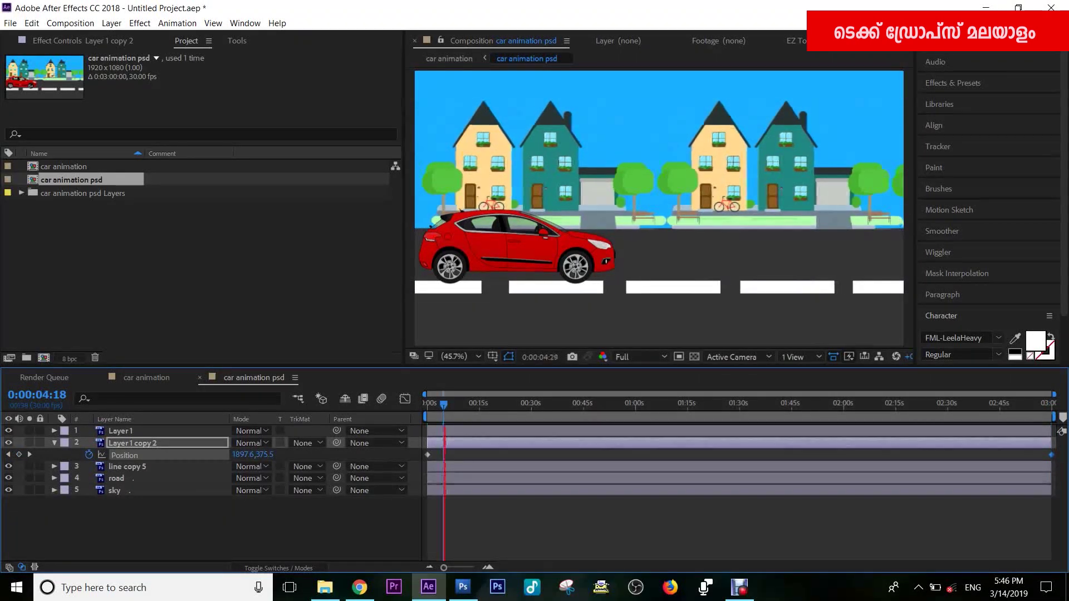
{"action": "key", "text": "space"}
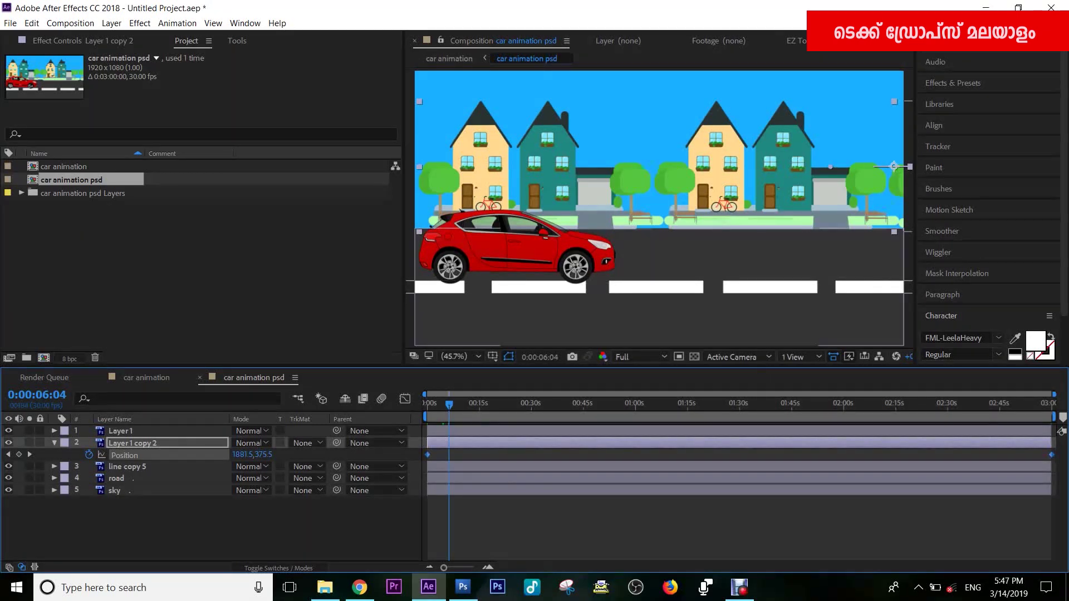
- Apply Easy Ease to Layer 1 copy 2's Position keyframes, shape the speed graph to peak early and slow down gradually, and preview it
{"action": "key", "text": "F9"}
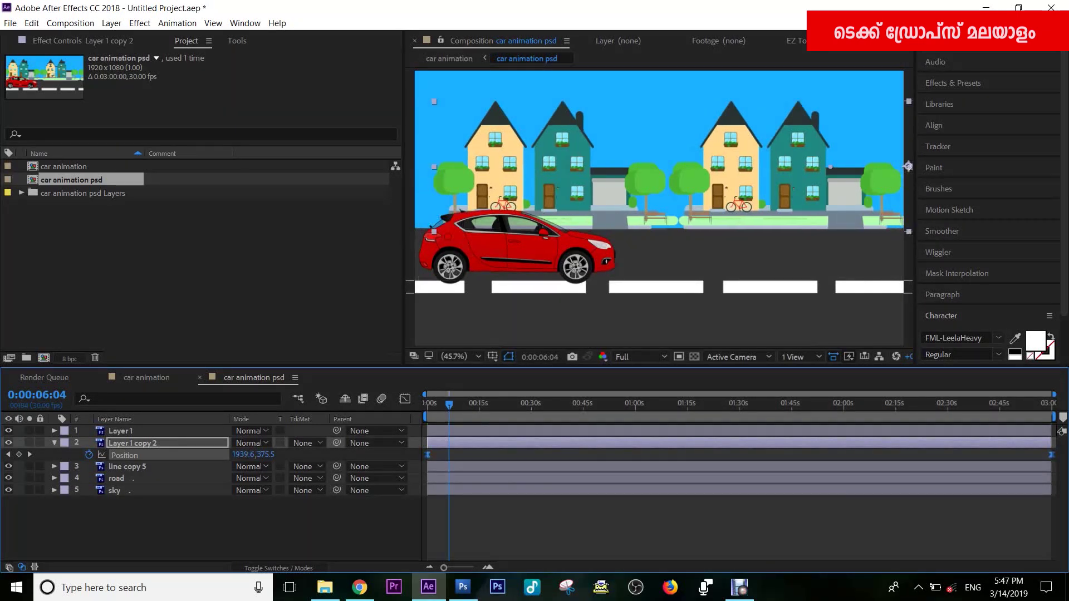
{"action": "key", "text": "shift+F3"}
{"action": "left_click", "coordinate": [1052, 532]}
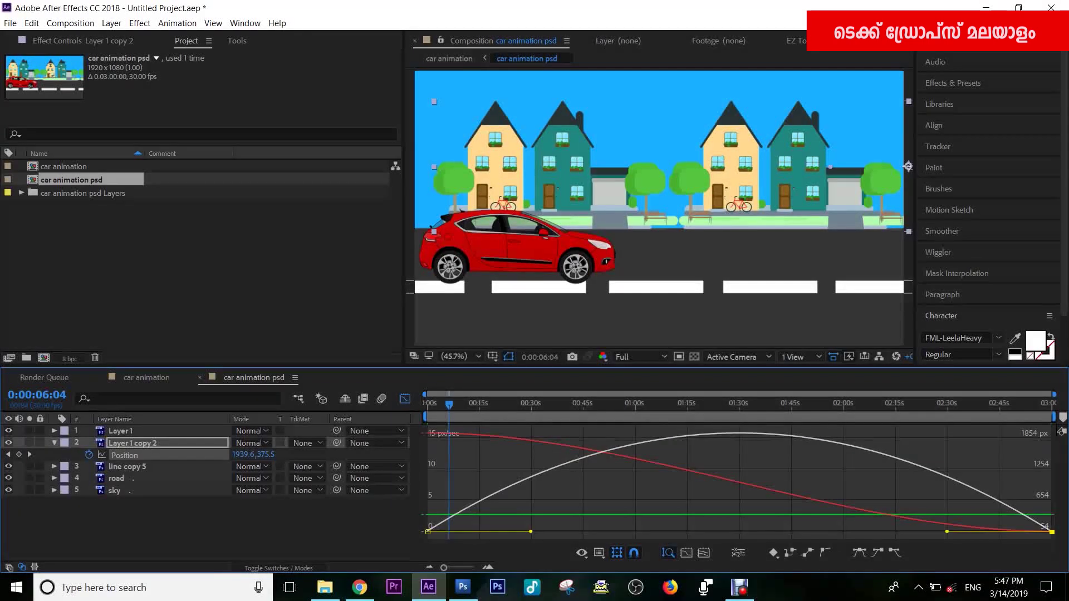
{"action": "left_click_drag", "start_coordinate": [948, 532], "coordinate": [429, 532]}
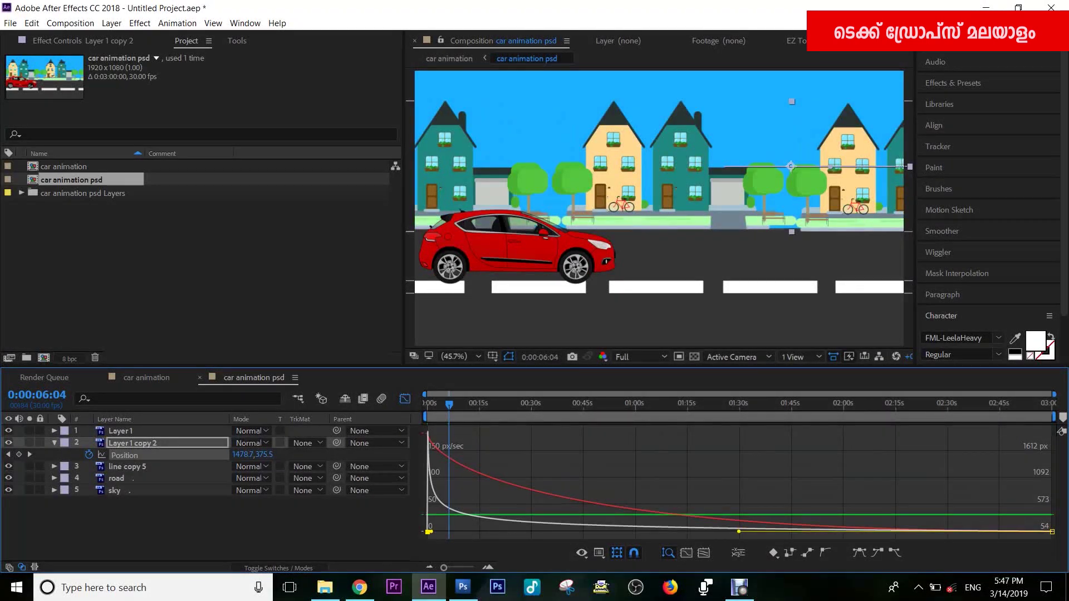
{"action": "key", "text": "shift+F3"}
{"action": "key", "text": "space"}
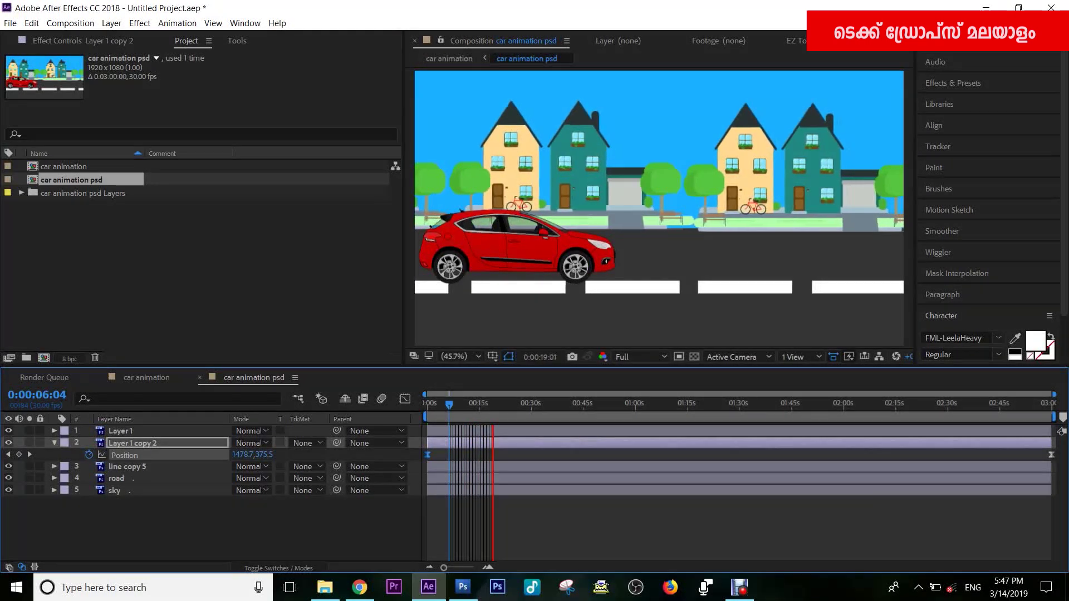
{"action": "key", "text": "space"}
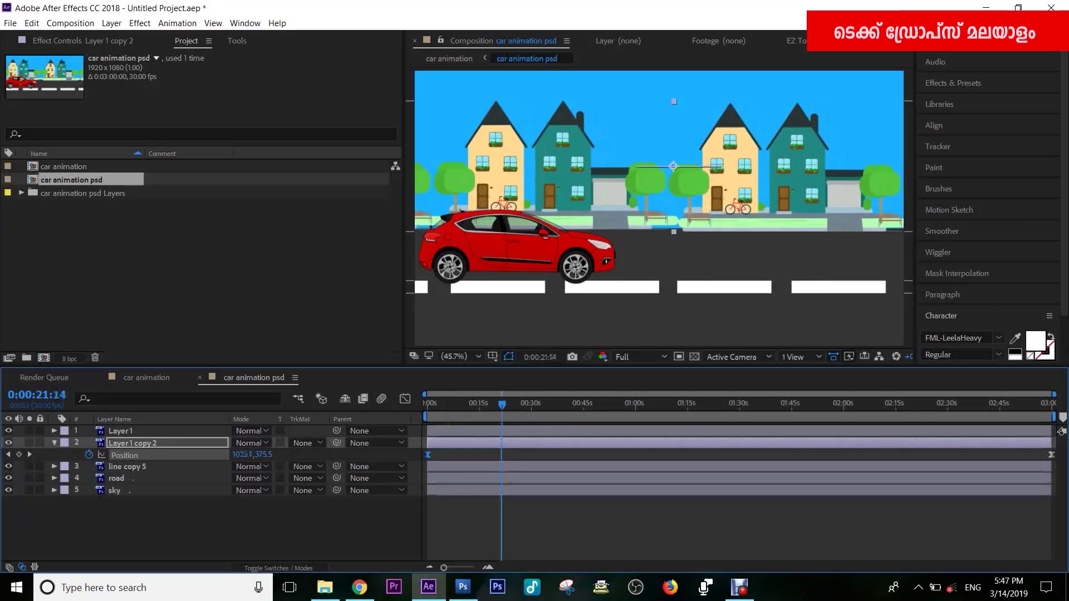
{"action": "key", "text": "Home"}
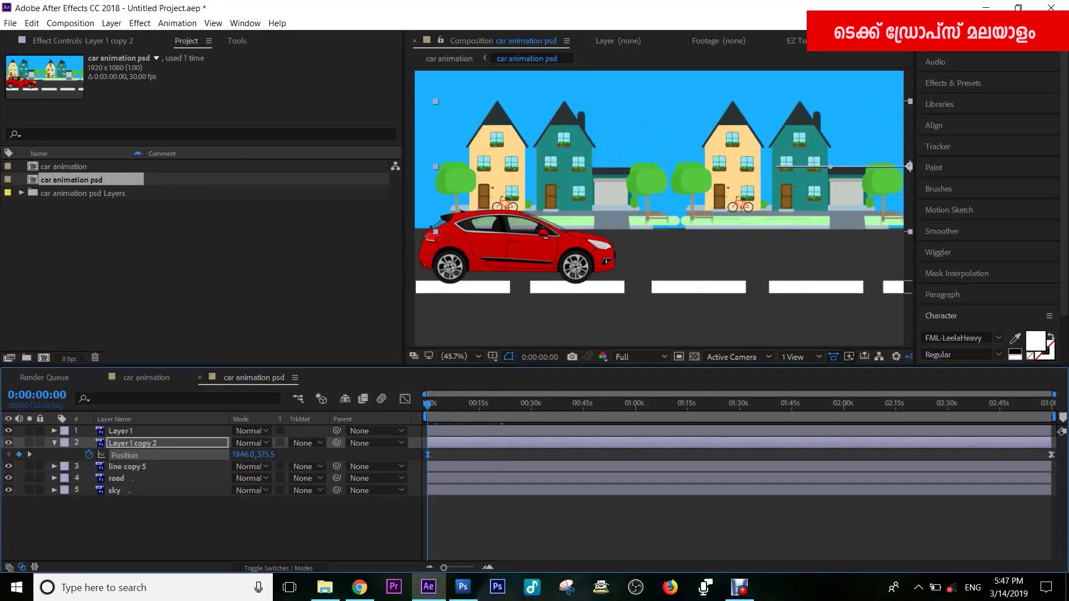
{"action": "key", "text": "p"}
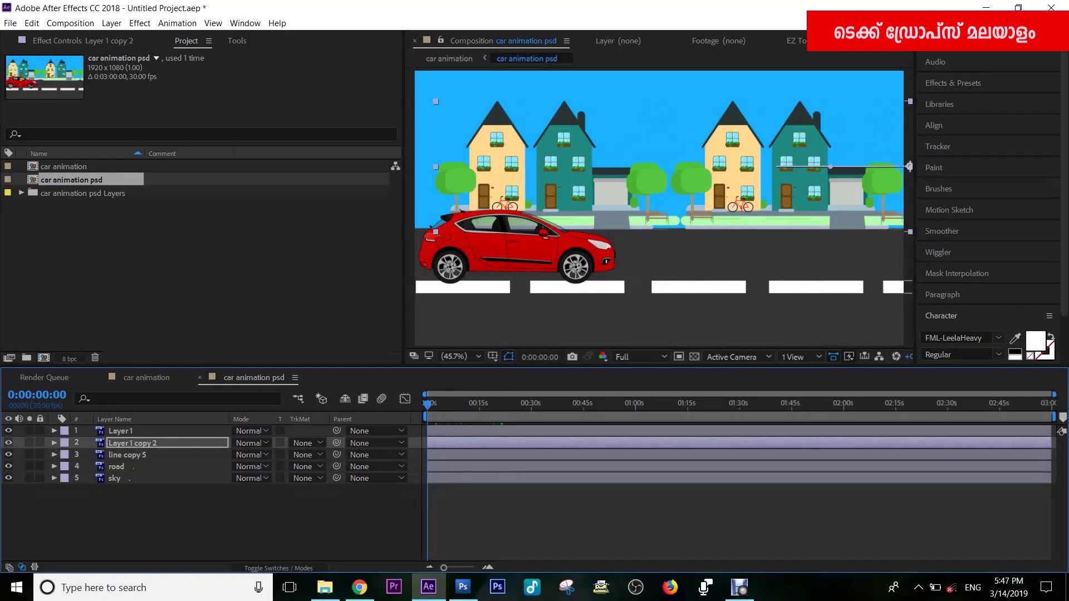
- Hide and show Layer 1 to identify the car, and set its Scale to 102%
{"action": "left_click", "coordinate": [8, 431]}
{"action": "left_click", "coordinate": [8, 430]}
{"action": "left_click", "coordinate": [120, 431]}
{"action": "key", "text": "s"}
{"action": "left_click_drag", "start_coordinate": [252, 443], "coordinate": [264, 443]}
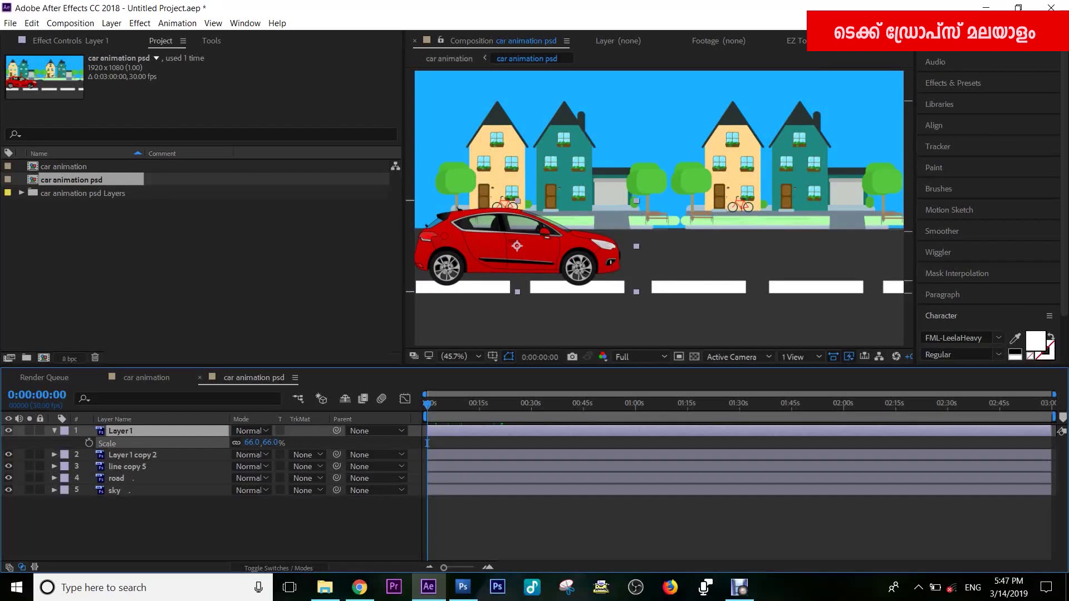
{"action": "mouse_move", "coordinate": [251, 443]}
{"action": "left_mouse_down"}
{"action": "mouse_move", "coordinate": [265, 443]}
{"action": "mouse_move", "coordinate": [253, 442]}
{"action": "left_mouse_up"}
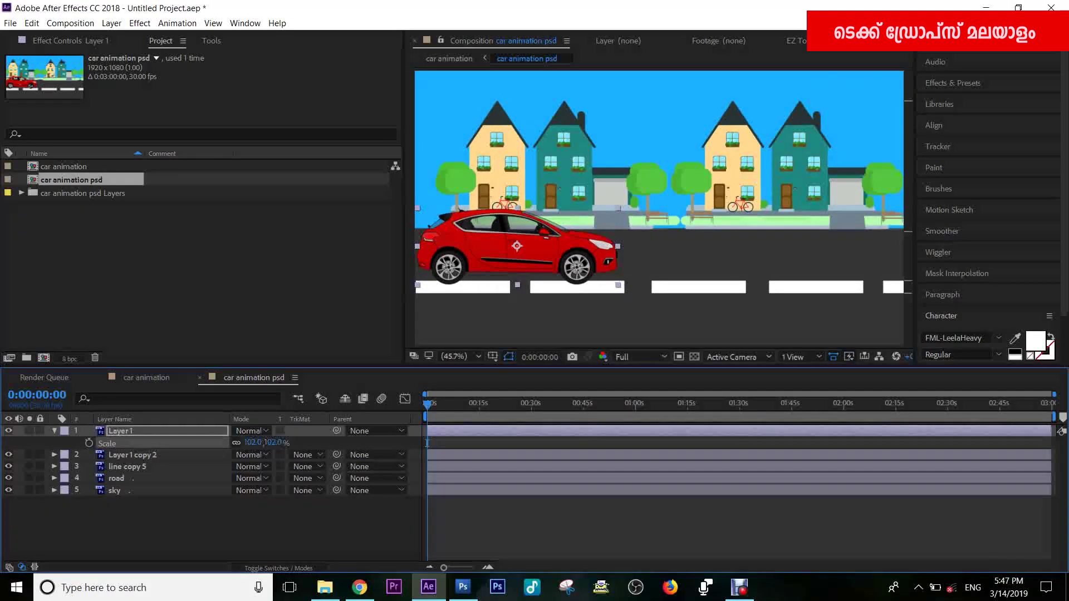
- Collapse Layer 1's Scale property and duplicate the car layer
{"action": "left_click", "coordinate": [120, 431]}
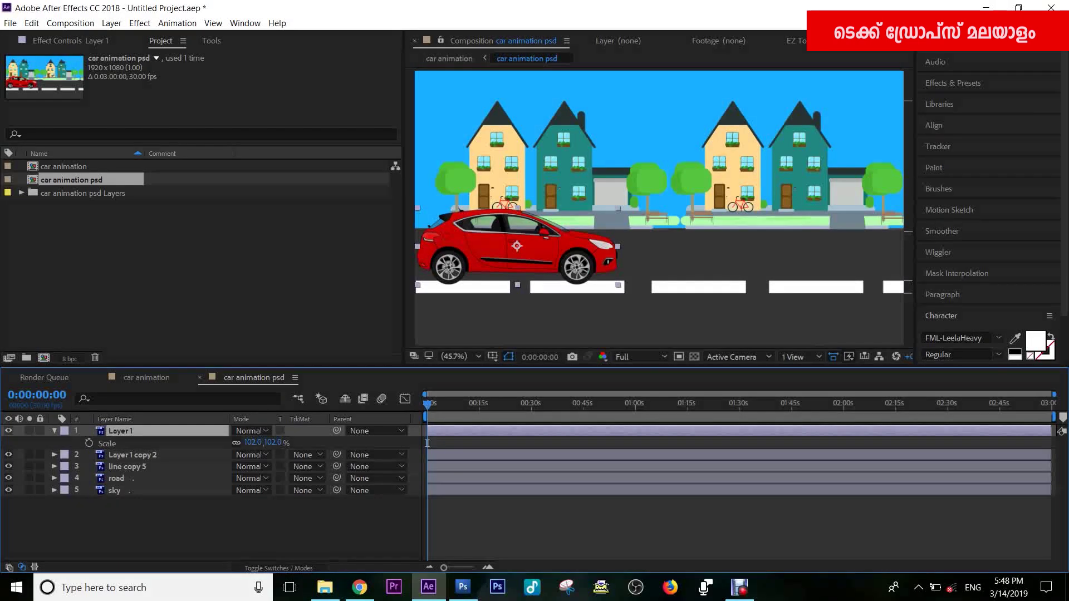
{"action": "left_click", "coordinate": [478, 357]}
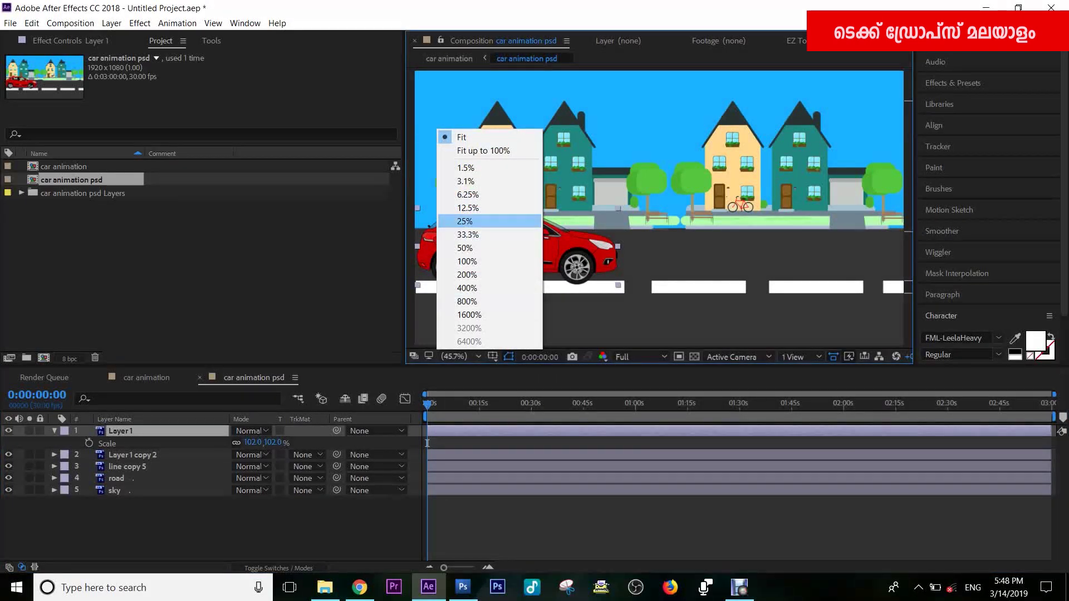
{"action": "left_click", "coordinate": [465, 248]}
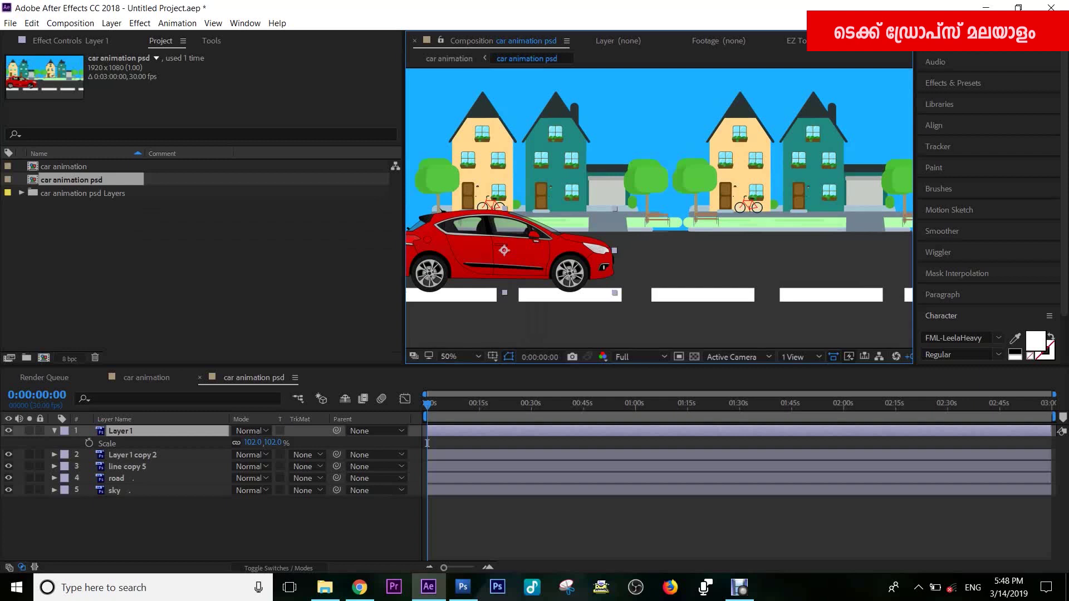
{"action": "left_click", "coordinate": [478, 356]}
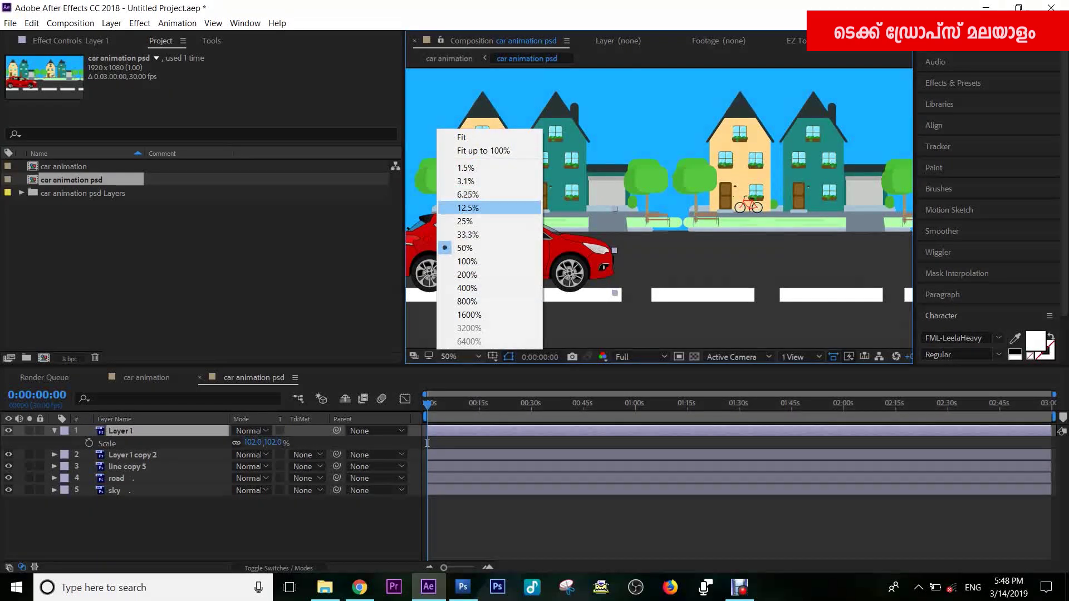
{"action": "left_click", "coordinate": [466, 274]}
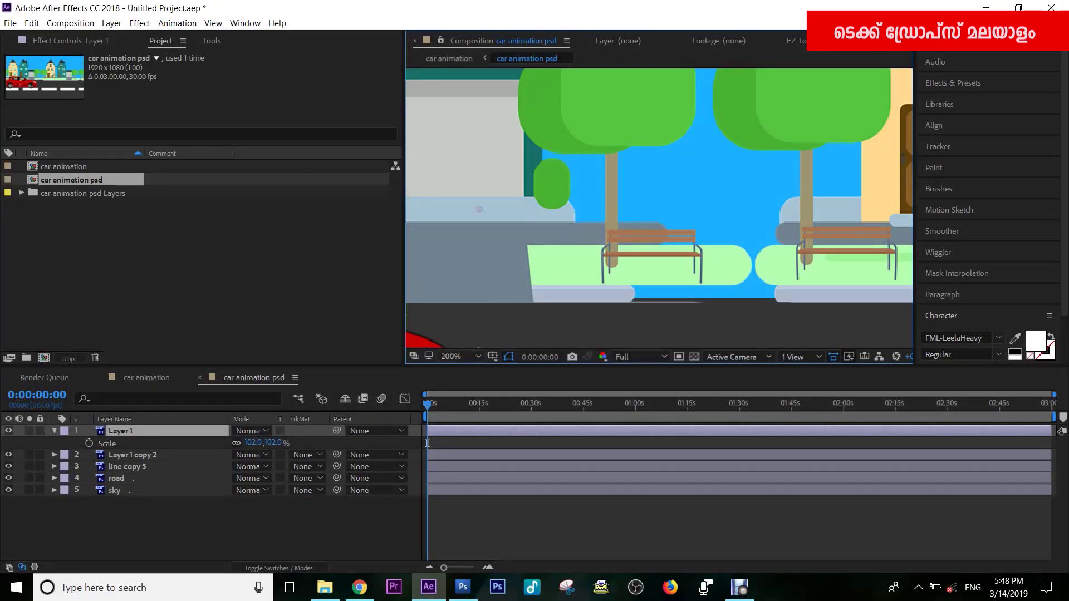
{"action": "left_click_drag", "start_coordinate": [479, 251], "coordinate": [845, 218]}
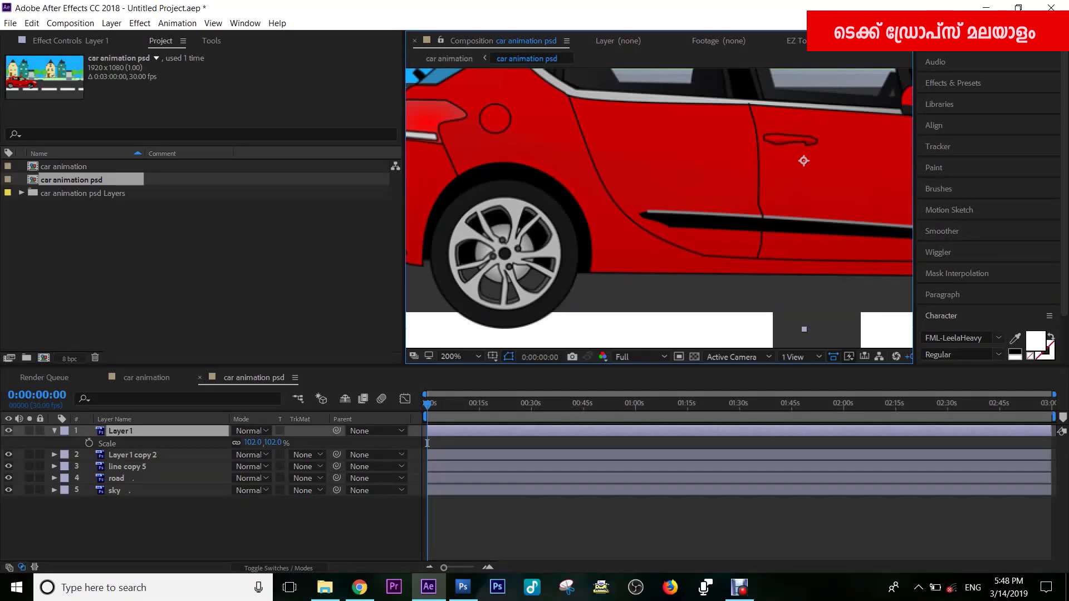
{"action": "left_click", "coordinate": [427, 443]}
{"action": "key", "text": "s"}
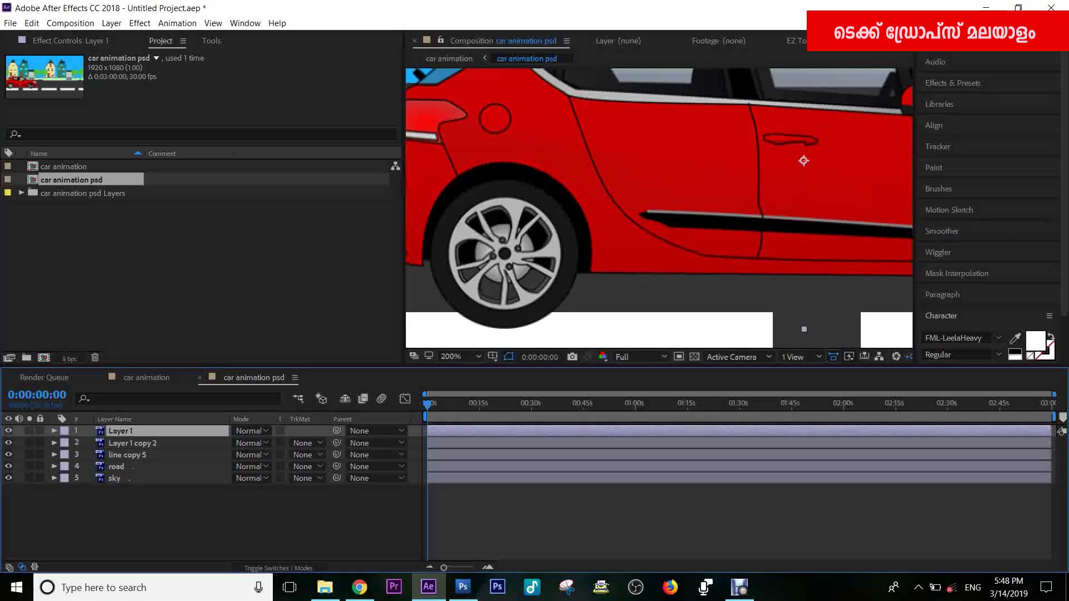
{"action": "key", "text": "ctrl+d"}
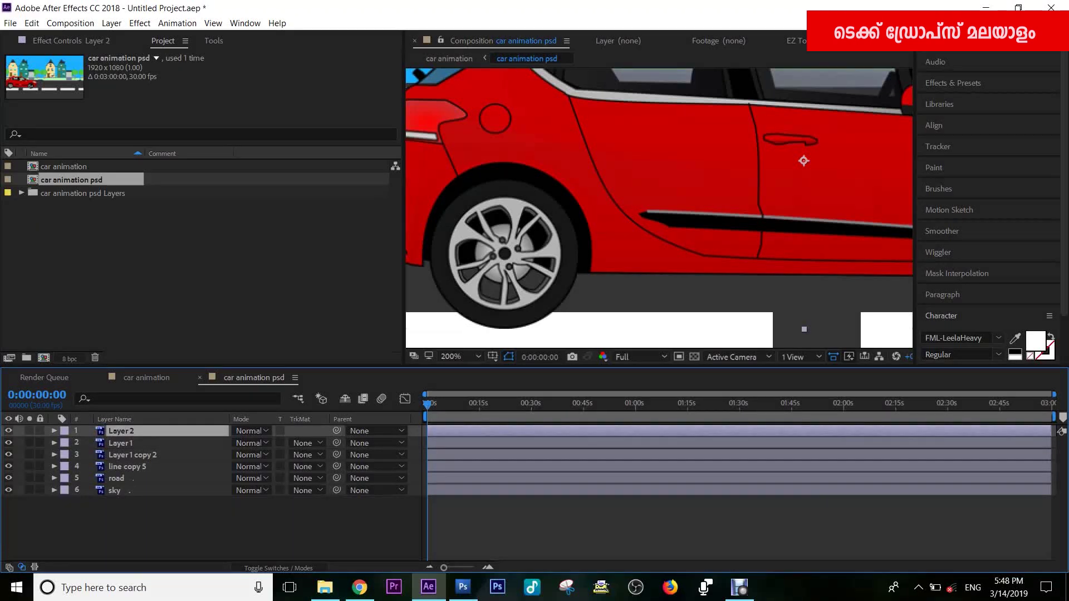
- Draw an elliptical mask on Layer 2 around the car's rear wheel and move it to centre on the wheel
{"action": "left_click", "coordinate": [213, 41]}
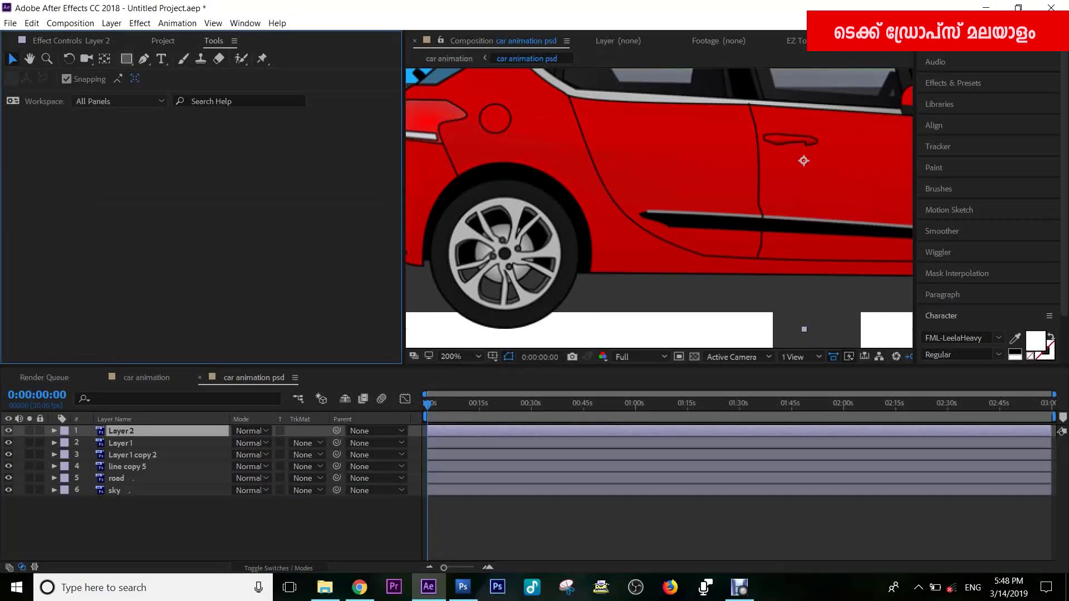
{"action": "key", "text": "q"}
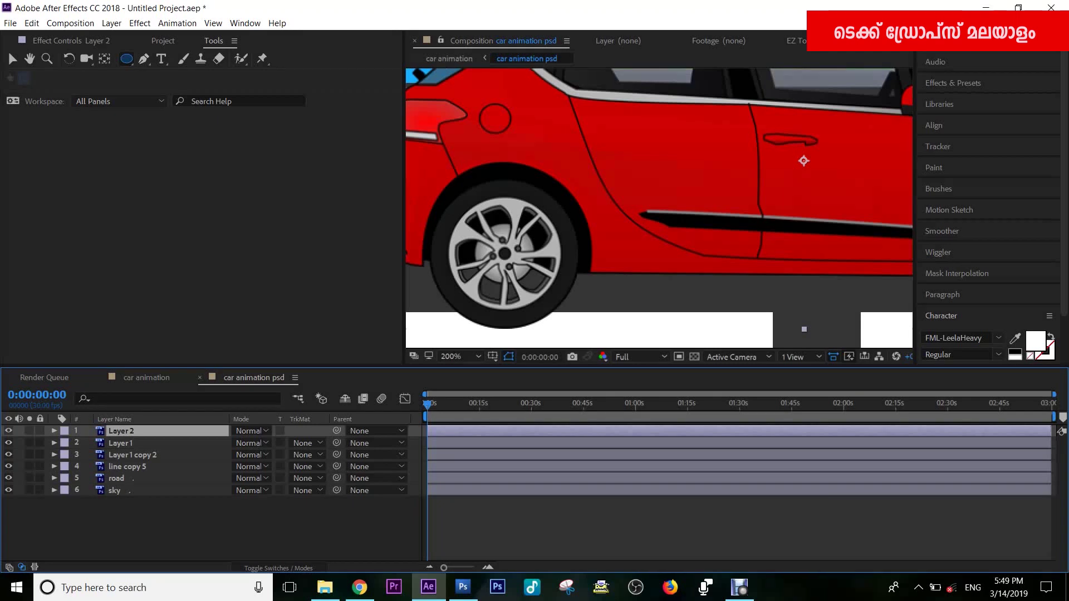
{"action": "mouse_move", "coordinate": [449, 201]}
{"action": "left_mouse_down"}
{"action": "mouse_move", "coordinate": [583, 306]}
{"action": "mouse_move", "coordinate": [595, 338]}
{"action": "left_mouse_up"}
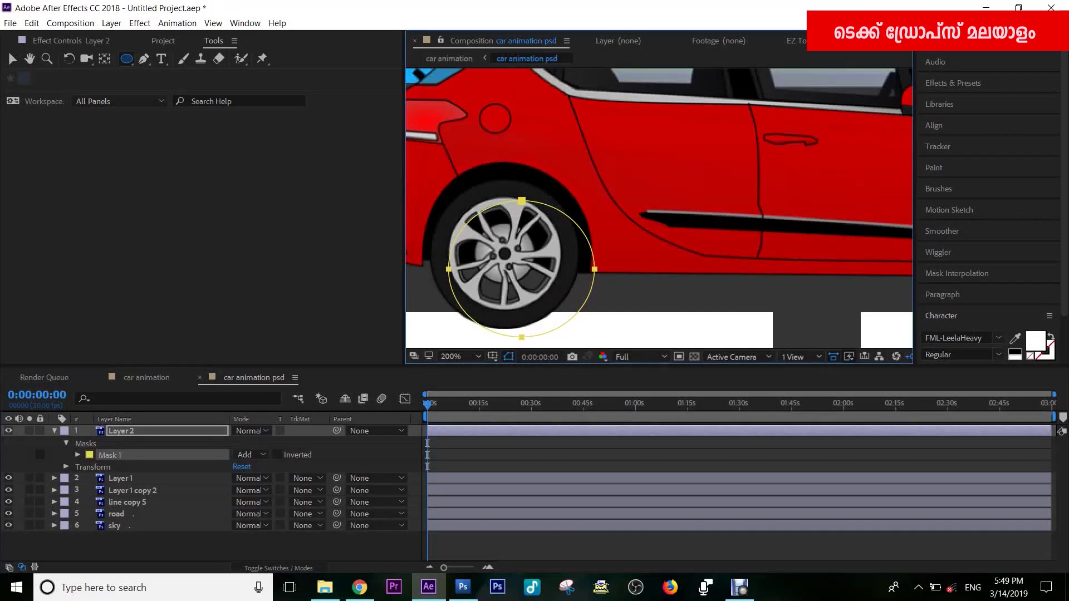
{"action": "left_click", "coordinate": [11, 57]}
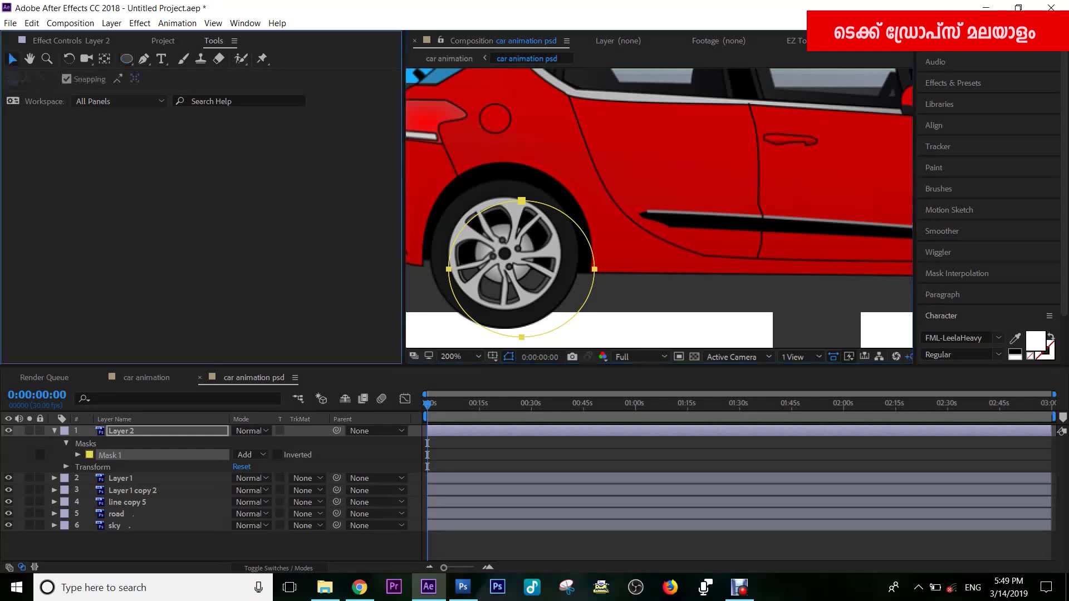
{"action": "mouse_move", "coordinate": [522, 201]}
{"action": "left_mouse_down"}
{"action": "mouse_move", "coordinate": [490, 175]}
{"action": "mouse_move", "coordinate": [509, 187]}
{"action": "left_mouse_up"}
- Undo the stray distortion of Mask 1 and free-transform the mask to fit tightly around the rear tyre's edge
{"action": "left_click", "coordinate": [127, 58]}
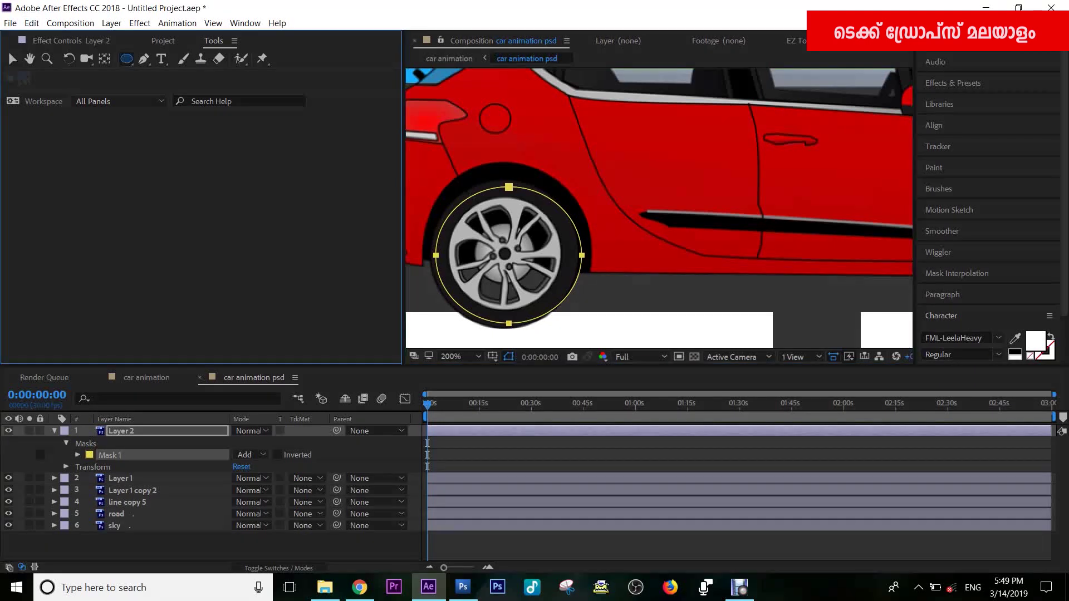
{"action": "key", "text": "v"}
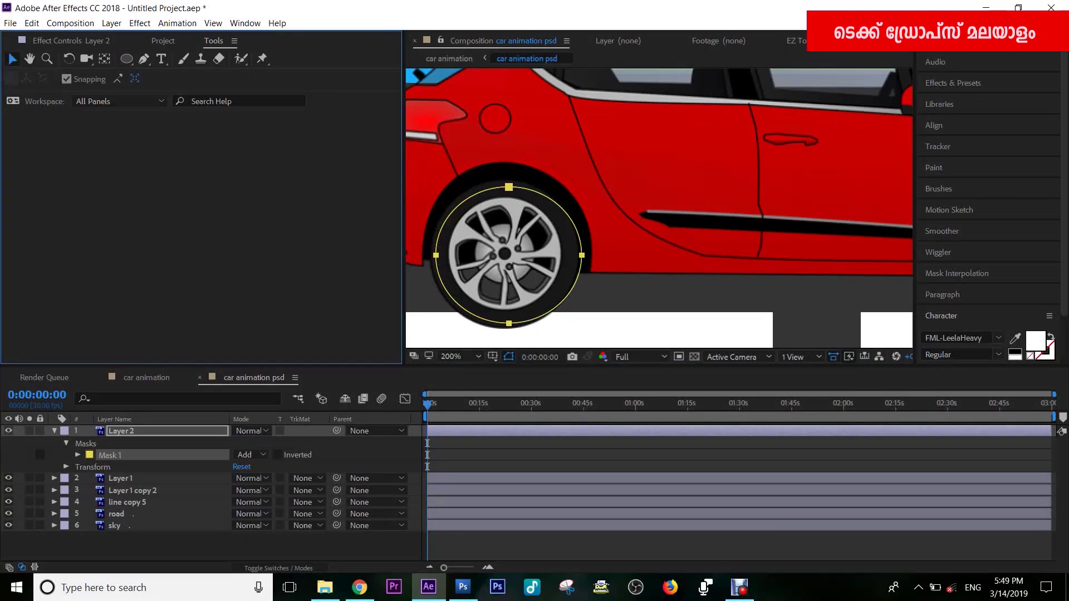
{"action": "left_click_drag", "start_coordinate": [509, 187], "coordinate": [509, 360]}
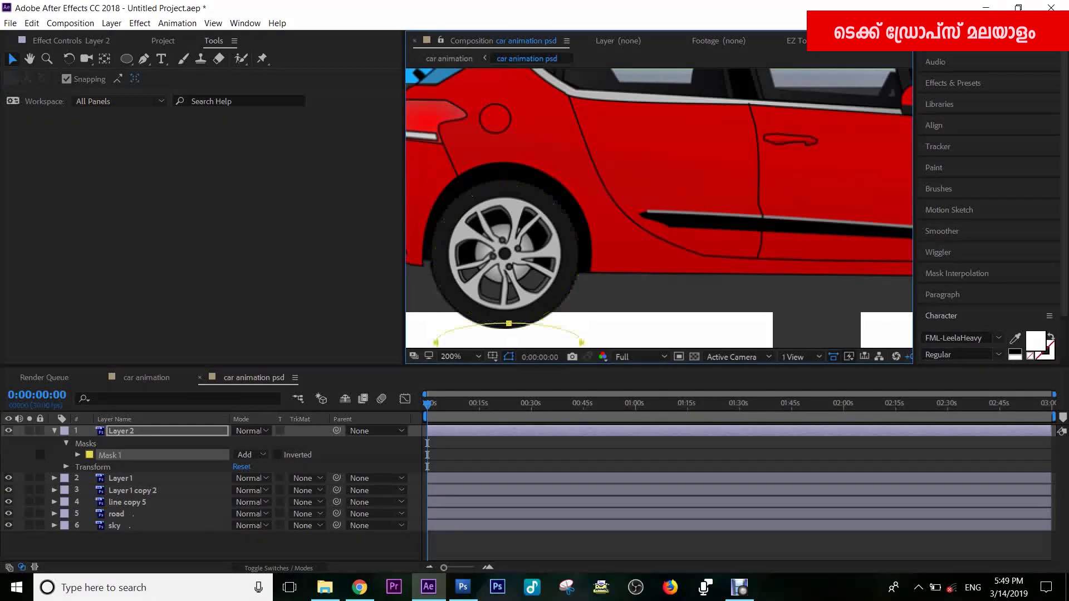
{"action": "key", "text": "ctrl+t"}
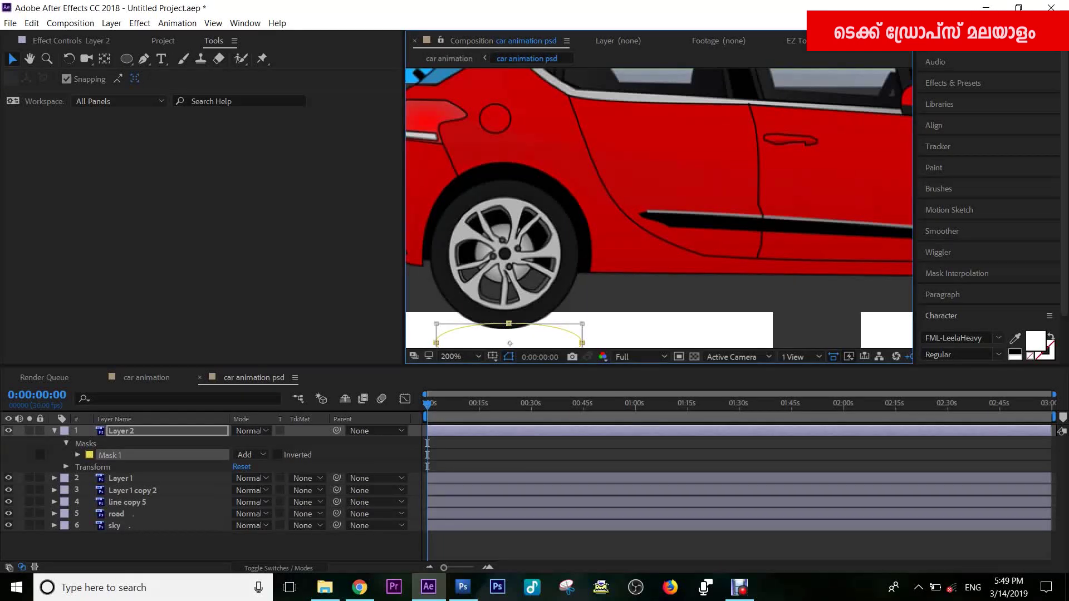
{"action": "key", "text": "ctrl+z"}
{"action": "left_click_drag", "start_coordinate": [435, 187], "coordinate": [427, 182]}
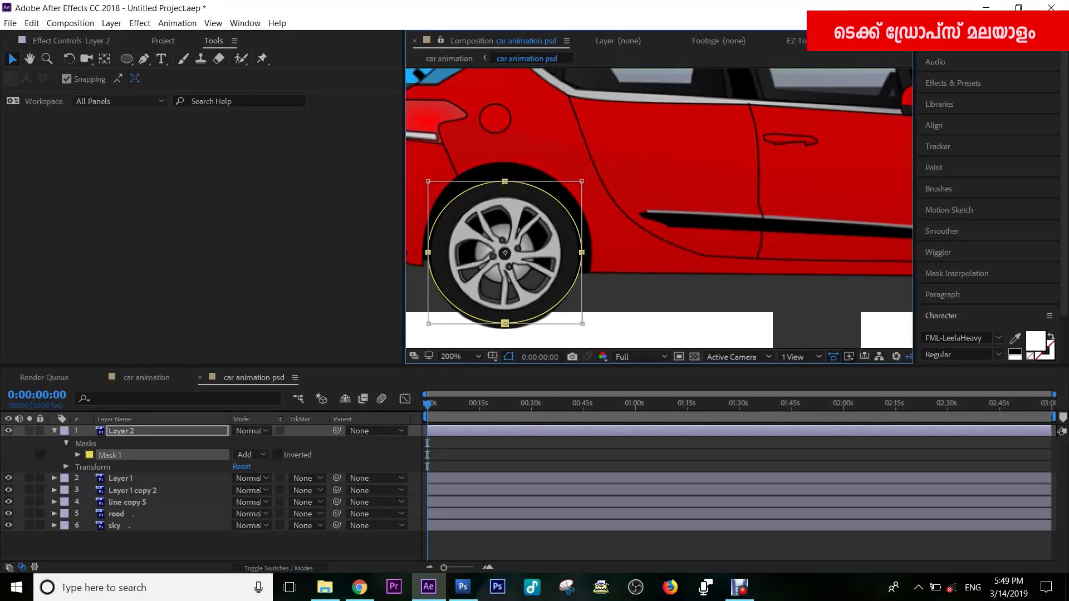
{"action": "left_click_drag", "start_coordinate": [506, 182], "coordinate": [505, 179]}
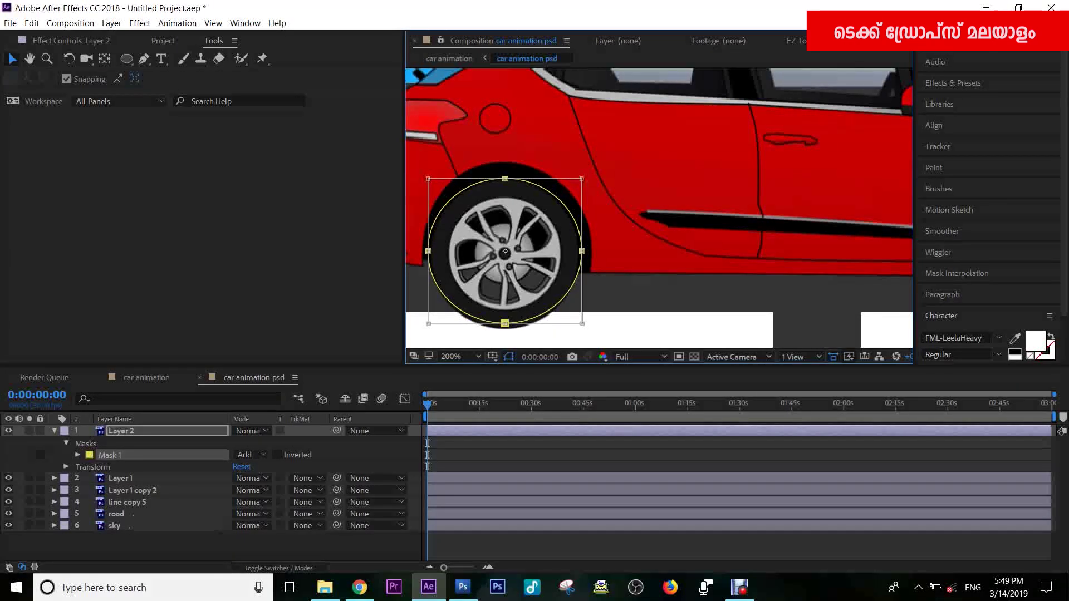
{"action": "left_click_drag", "start_coordinate": [505, 323], "coordinate": [505, 329]}
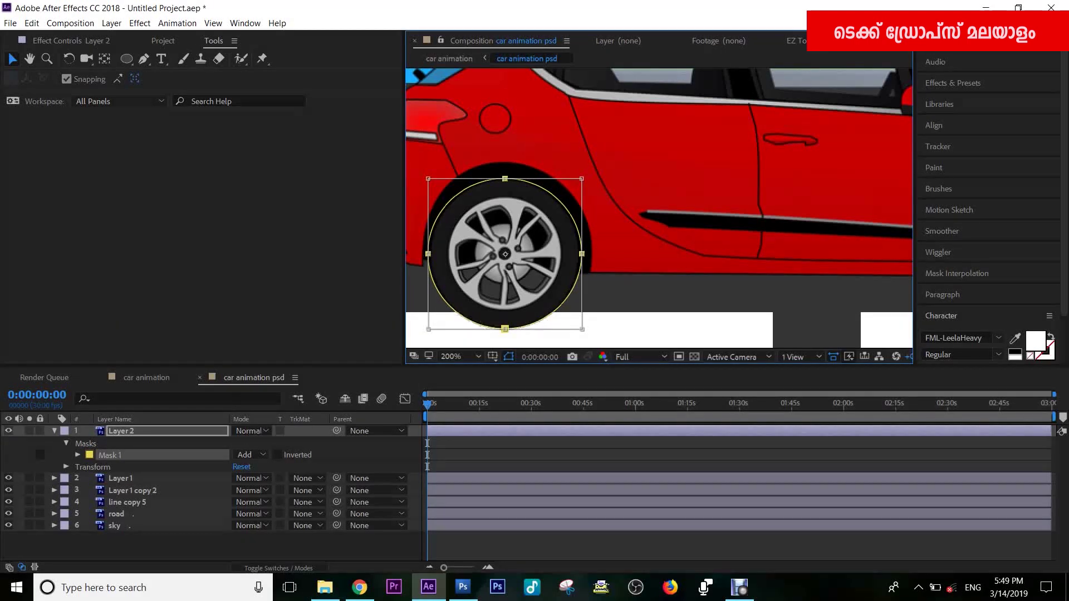
{"action": "left_click_drag", "start_coordinate": [582, 254], "coordinate": [580, 254]}
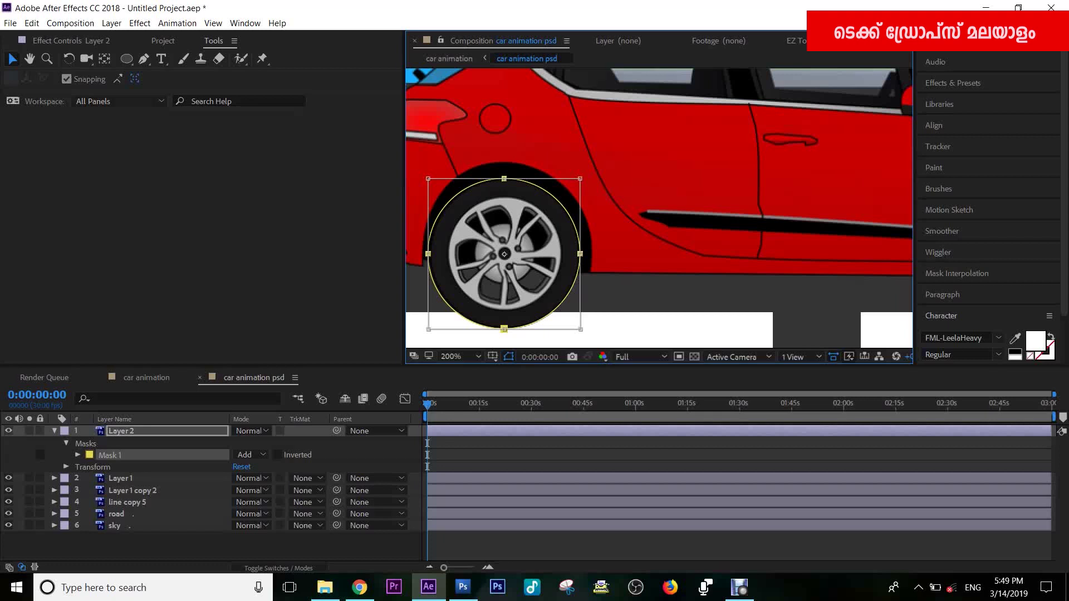
{"action": "left_click_drag", "start_coordinate": [428, 254], "coordinate": [431, 254]}
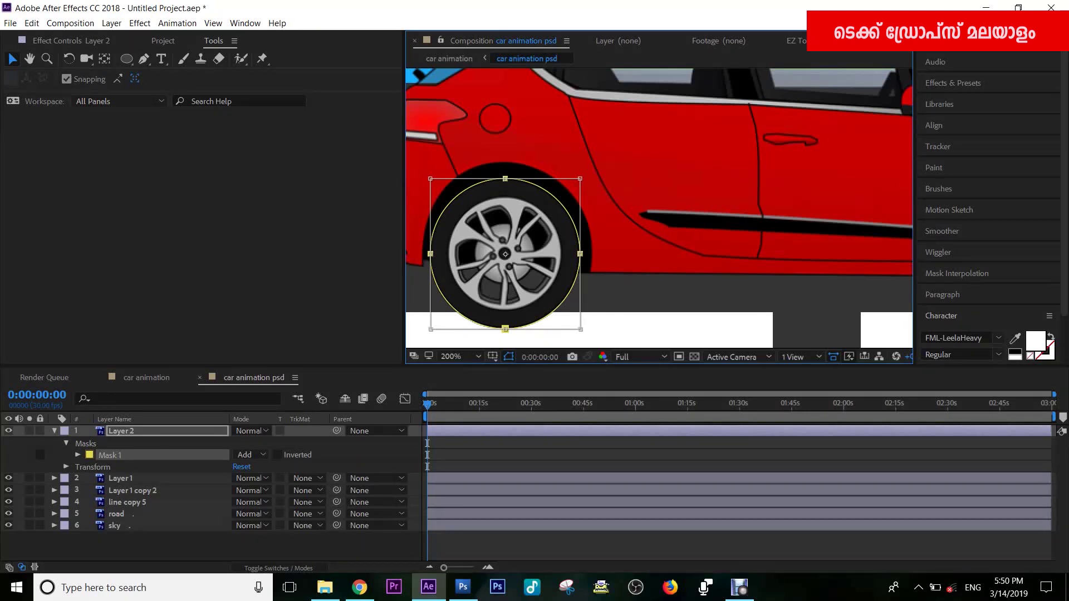
- Duplicate the masked wheel layer and move the copy over the car's front wheel, at about Position 907.0, 687.5
{"action": "left_click", "coordinate": [803, 160]}
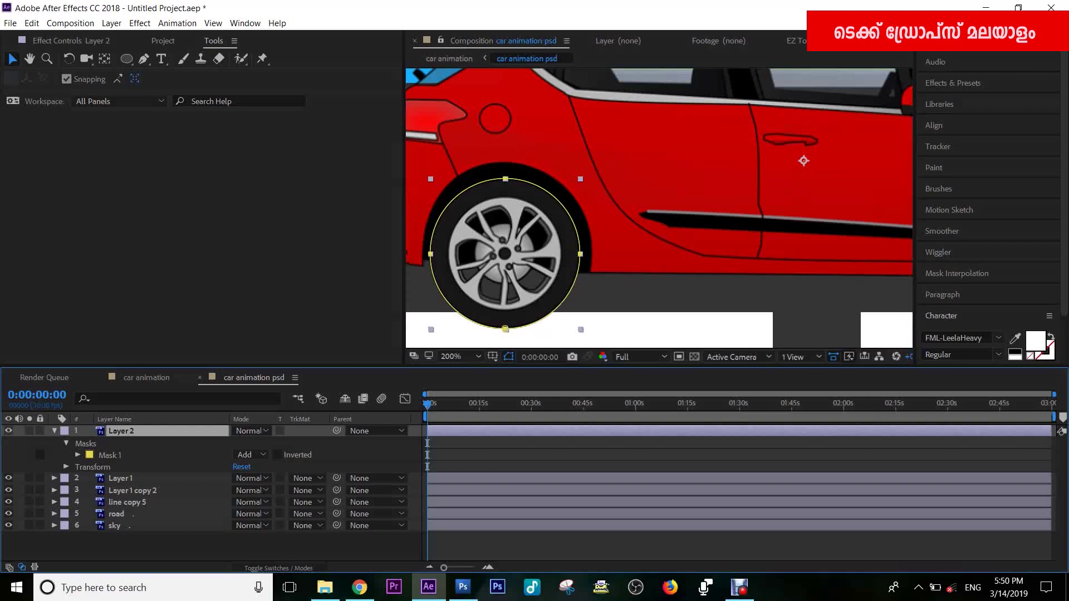
{"action": "key", "text": "ctrl+d"}
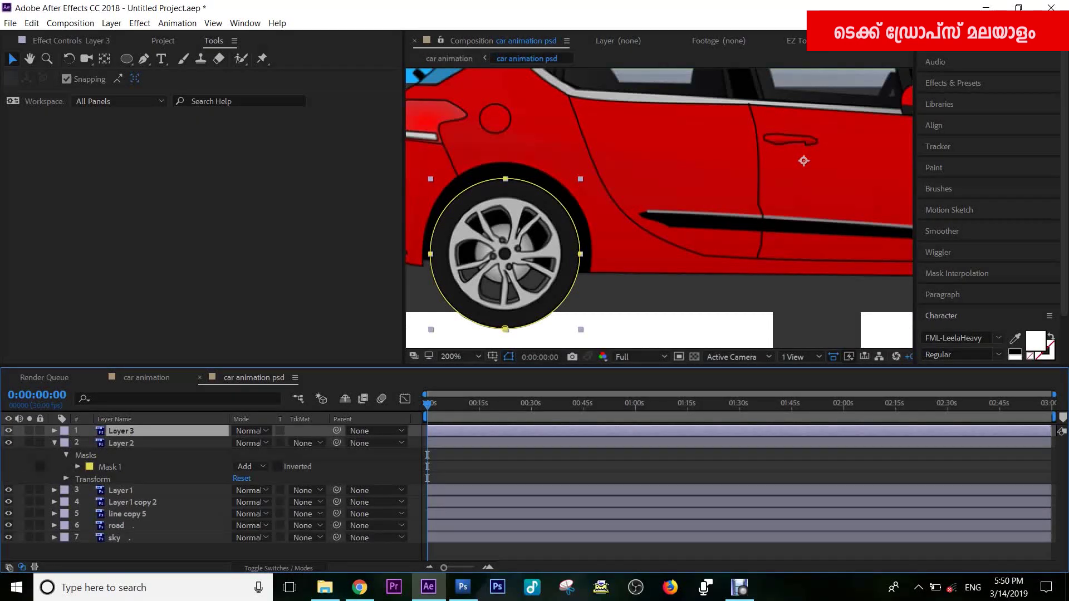
{"action": "key", "text": "p"}
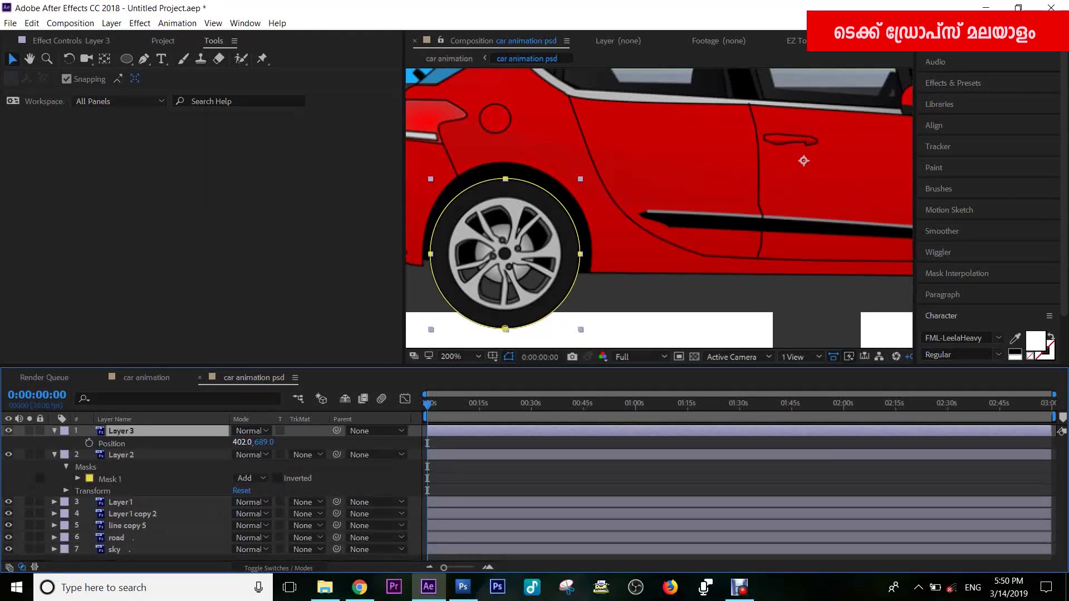
{"action": "left_click_drag", "start_coordinate": [240, 443], "coordinate": [162, 442]}
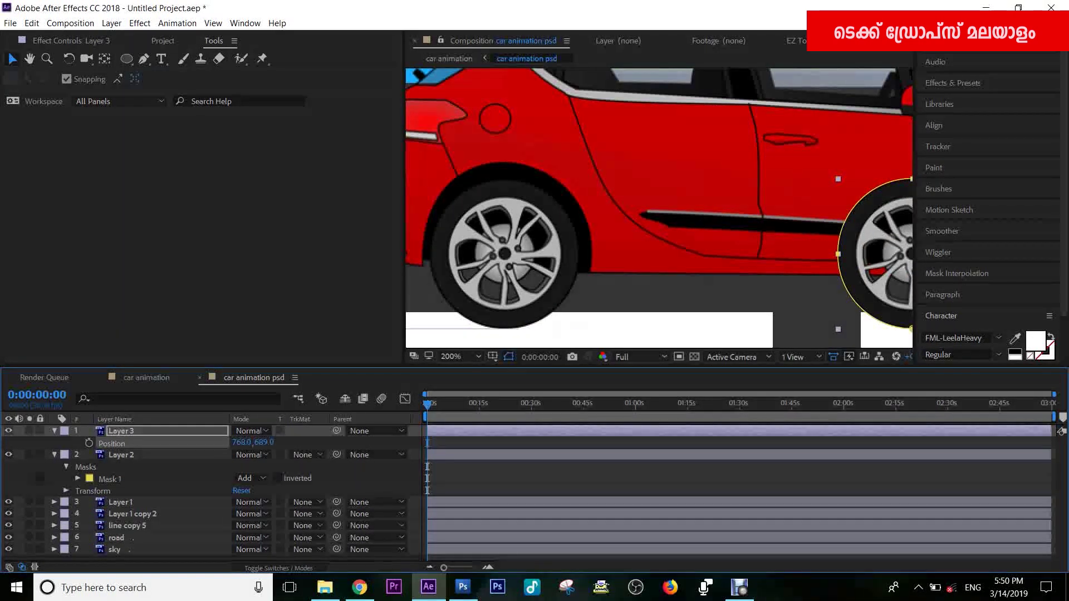
{"action": "key", "text": "space"}
{"action": "left_click_drag", "start_coordinate": [835, 223], "coordinate": [464, 199]}
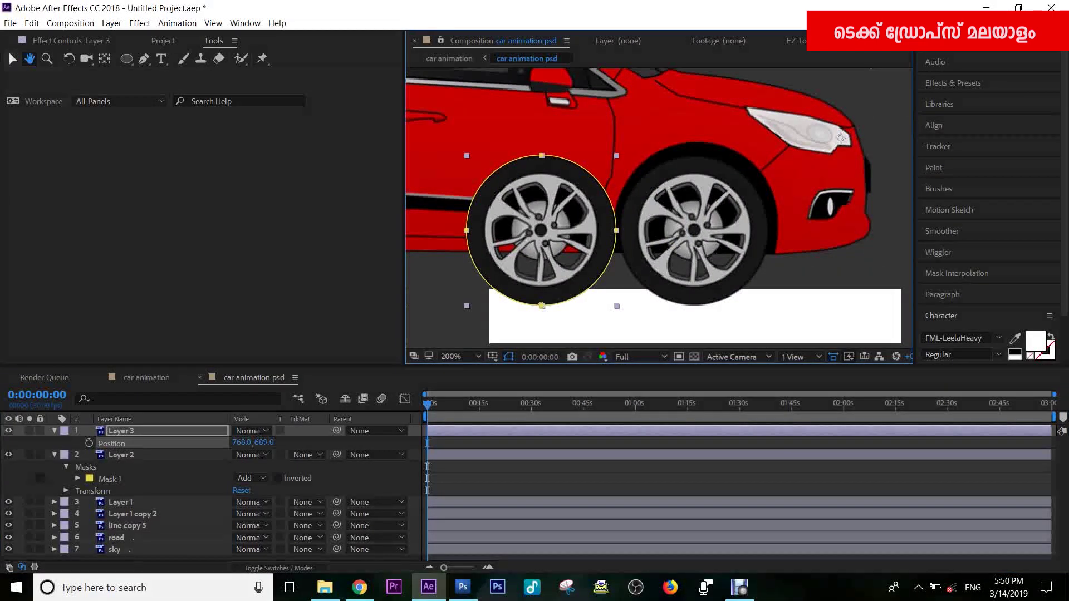
{"action": "left_click_drag", "start_coordinate": [537, 230], "coordinate": [696, 228]}
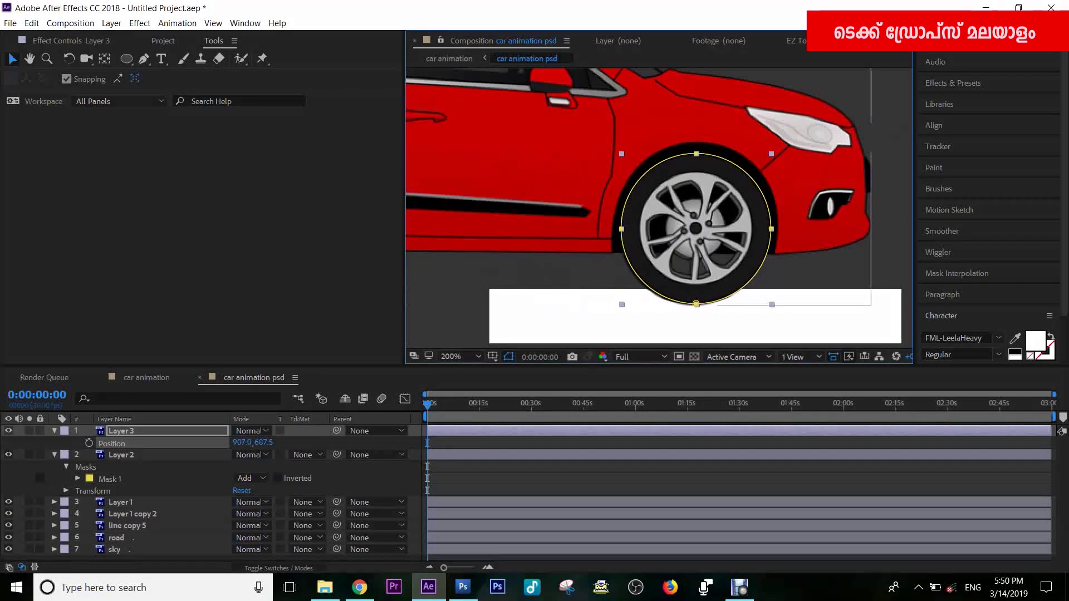
{"action": "left_click", "coordinate": [808, 172]}
- Try rotating the rear wheel layer, Layer 2, around its current anchor point, and undo each rotation
{"action": "left_click", "coordinate": [121, 454]}
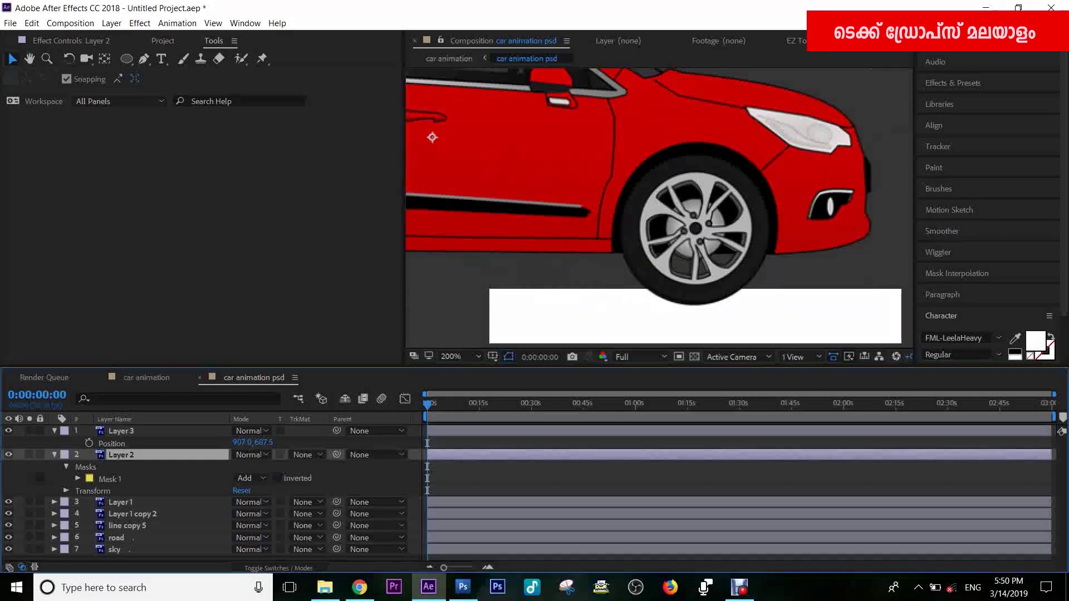
{"action": "key", "text": "space"}
{"action": "left_click_drag", "start_coordinate": [452, 217], "coordinate": [883, 241]}
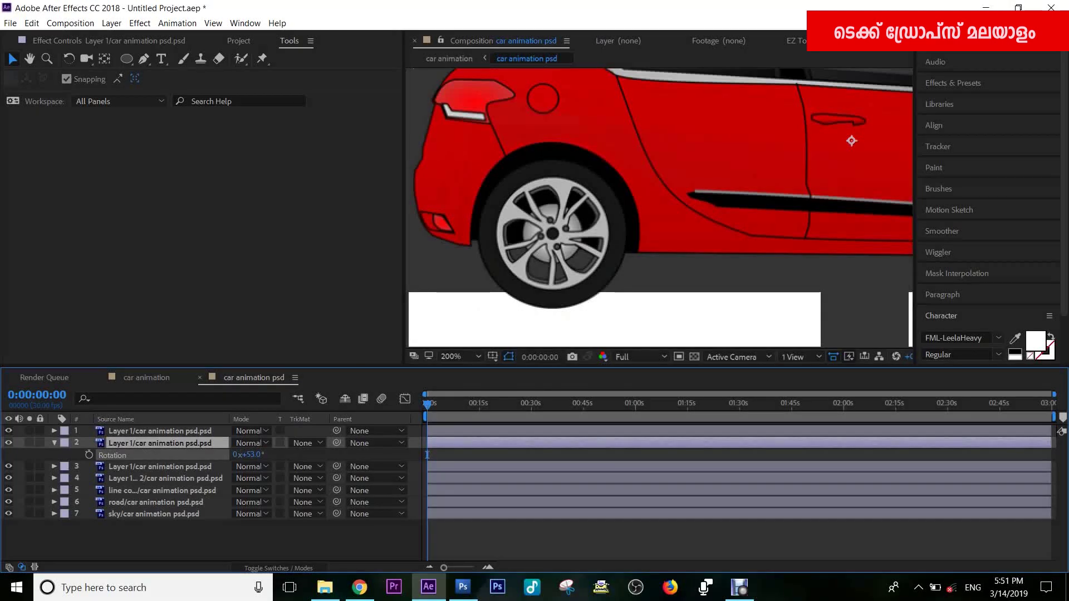
{"action": "left_click_drag", "start_coordinate": [249, 455], "coordinate": [415, 467]}
{"action": "key", "text": "ctrl+z"}
{"action": "left_click", "coordinate": [461, 357]}
{"action": "left_click", "coordinate": [468, 137]}
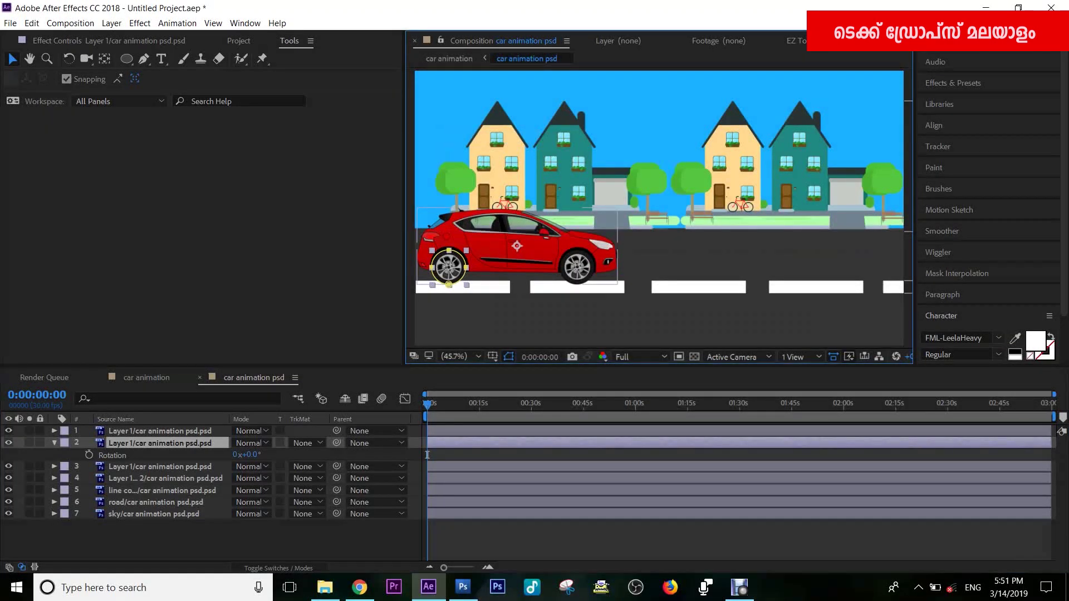
{"action": "left_click_drag", "start_coordinate": [242, 455], "coordinate": [255, 455]}
{"action": "mouse_move", "coordinate": [249, 454]}
{"action": "left_mouse_down"}
{"action": "mouse_move", "coordinate": [262, 455]}
{"action": "mouse_move", "coordinate": [249, 454]}
{"action": "left_mouse_up"}
{"action": "key", "text": "ctrl+z"}
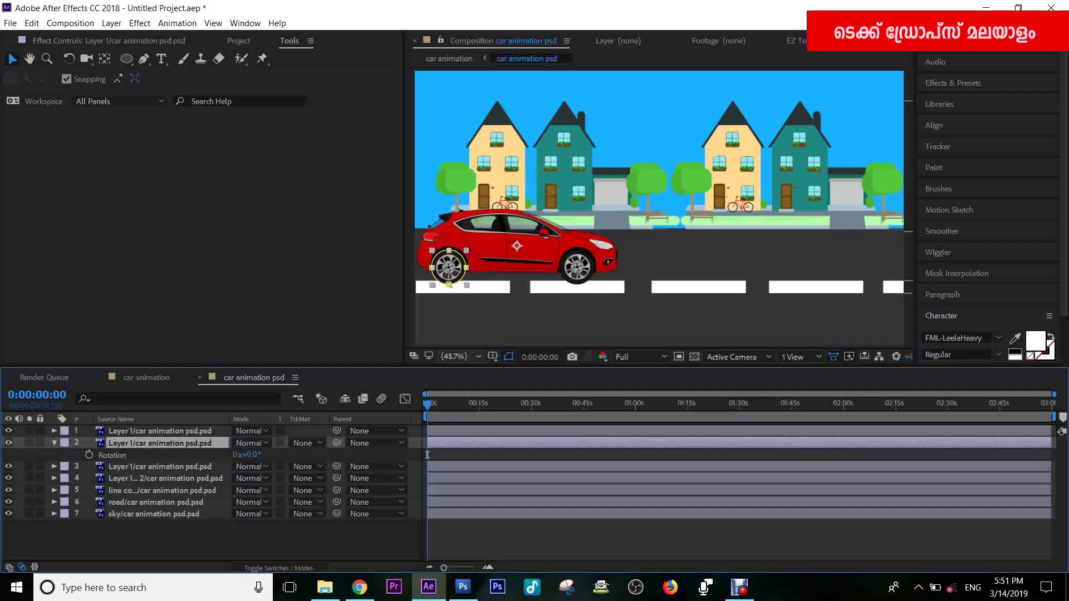
- Move the rear wheel layer's anchor point to the centre of the wheel with the Pan Behind tool, and select the front wheel layer
{"action": "left_click", "coordinate": [461, 356]}
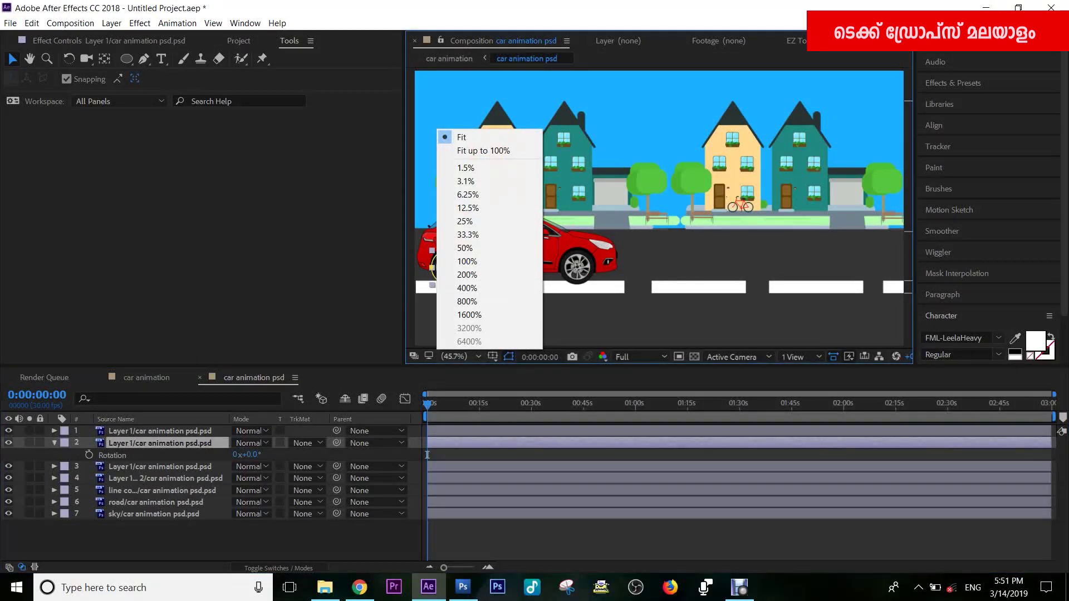
{"action": "key", "text": "Escape"}
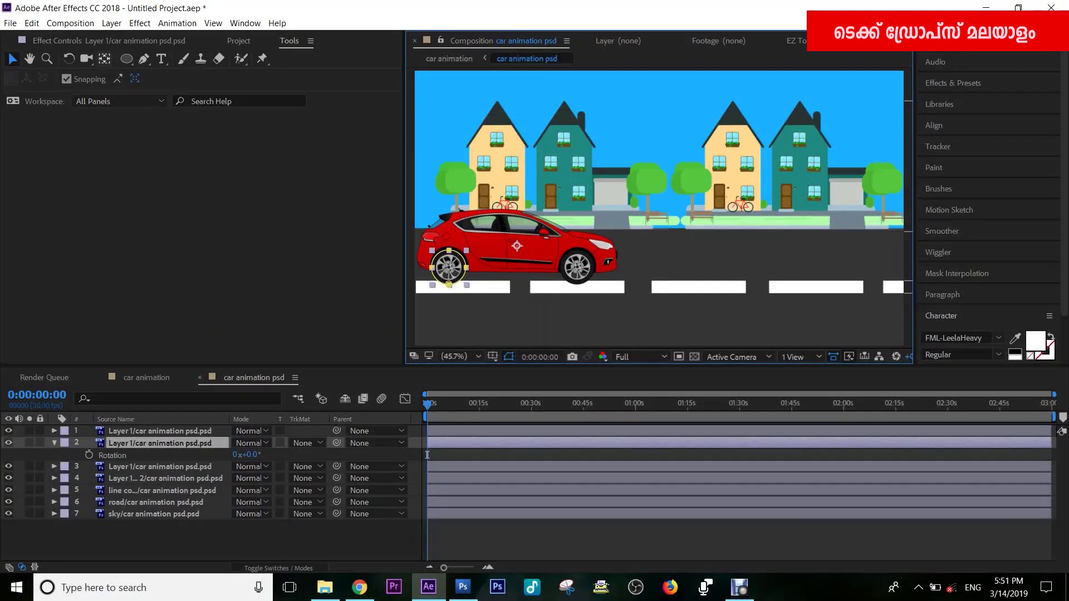
{"action": "key", "text": "y"}
{"action": "left_click_drag", "start_coordinate": [517, 246], "coordinate": [466, 267]}
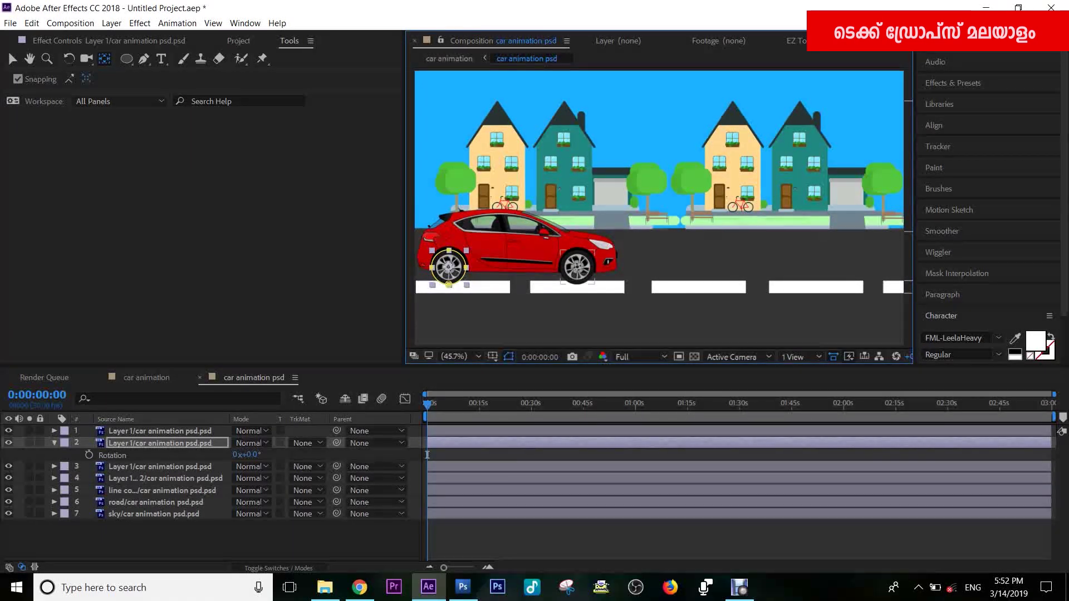
{"action": "key", "text": "ctrl+Up"}
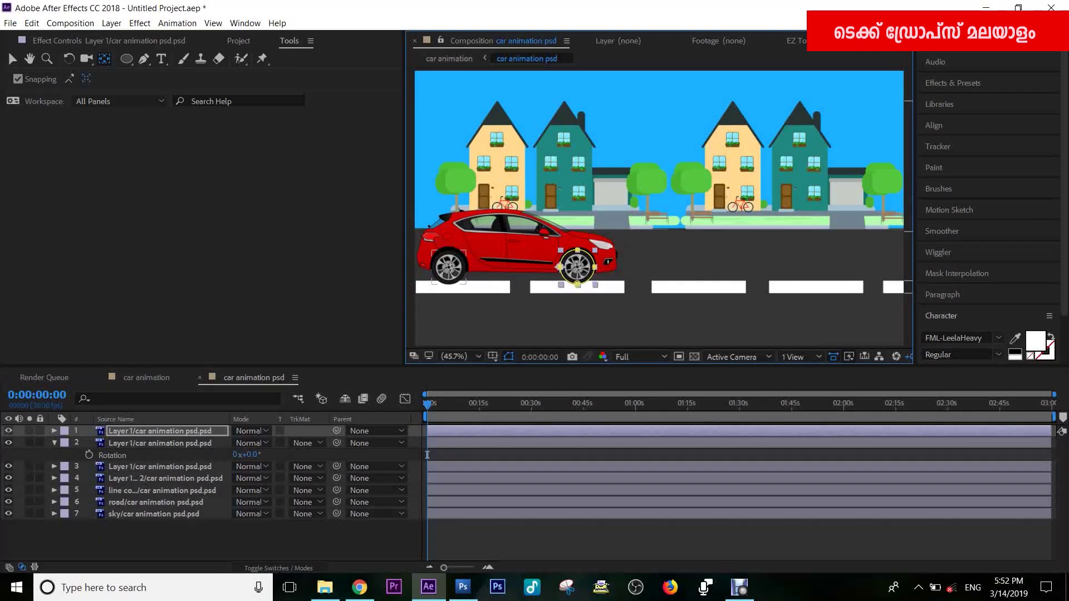
- Keyframe the rear wheel layer's Rotation from 0x+0.0° on the first frame to 6x+196.0° on the last frame
{"action": "key", "text": "ctrl+Down"}
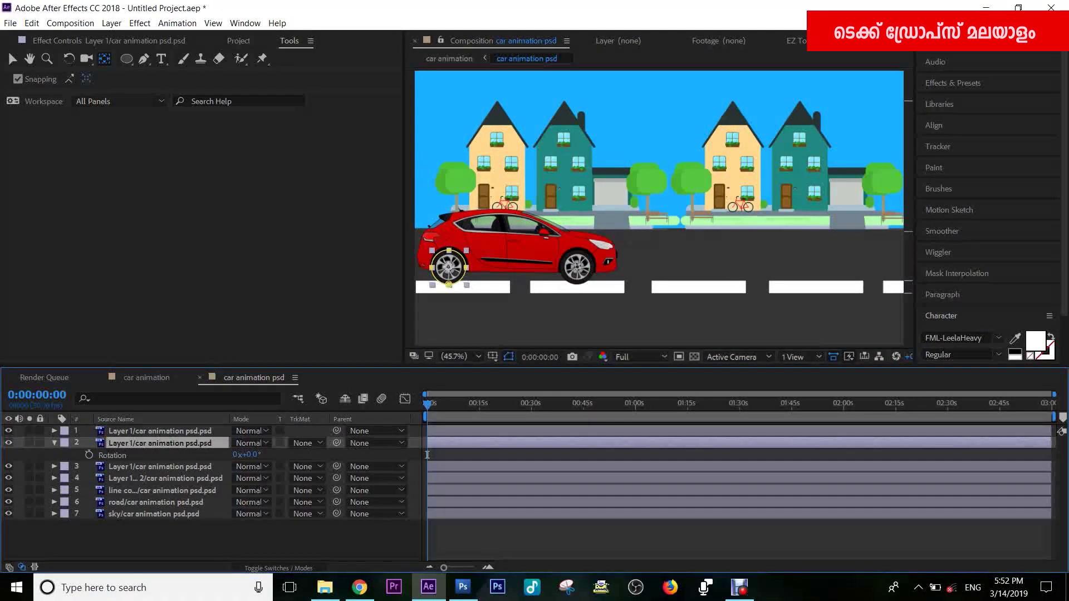
{"action": "key", "text": "space"}
{"action": "key", "text": "alt+shift+r"}
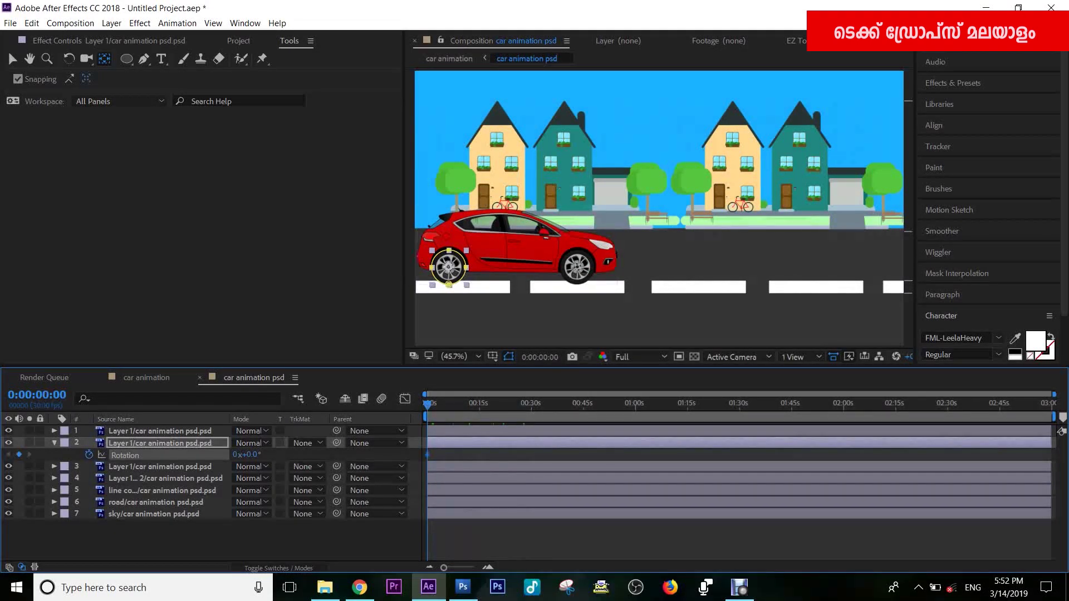
{"action": "key", "text": "End"}
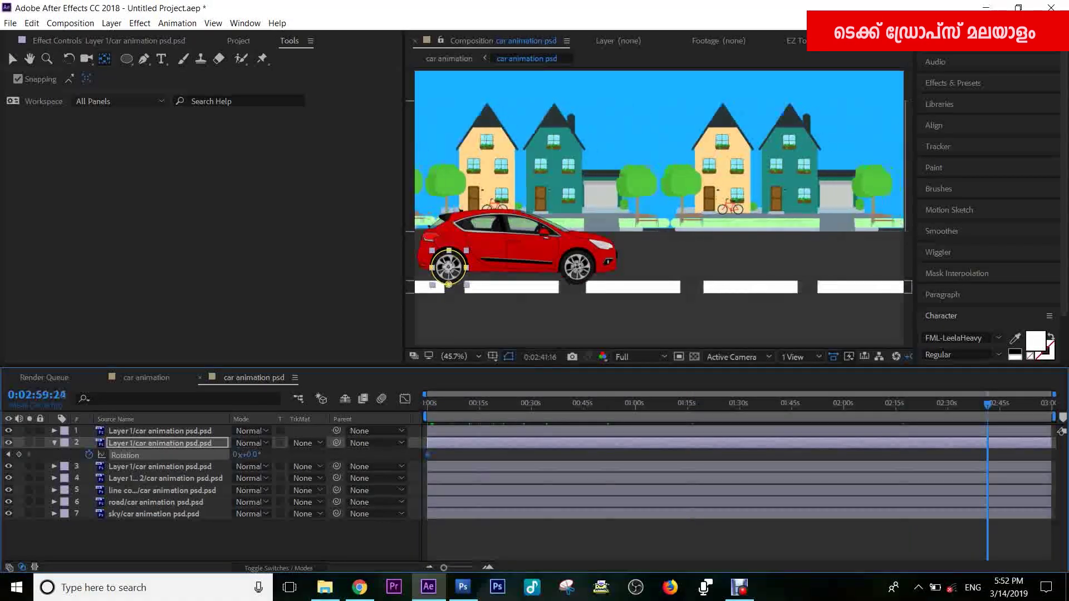
{"action": "left_click_drag", "start_coordinate": [251, 455], "coordinate": [398, 444]}
{"action": "left_click_drag", "start_coordinate": [253, 455], "coordinate": [478, 454]}
{"action": "left_click_drag", "start_coordinate": [1023, 454], "coordinate": [488, 454]}
- Preview the rear wheel's spin and raise its Rotation on the last frame to 8x+239.0°
{"action": "left_click", "coordinate": [477, 404]}
{"action": "key", "text": "space"}
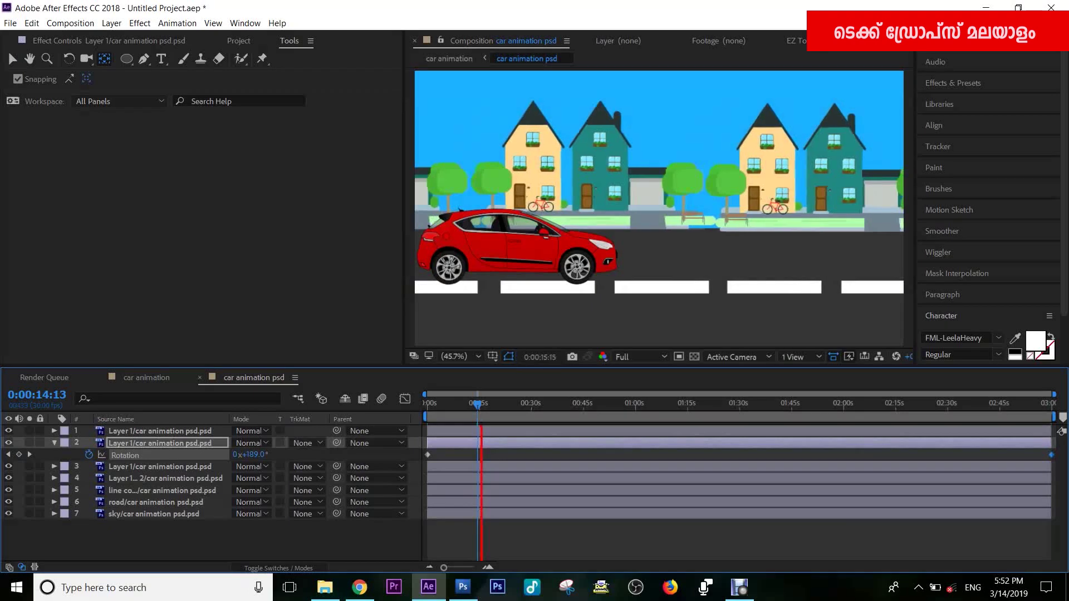
{"action": "key", "text": "space"}
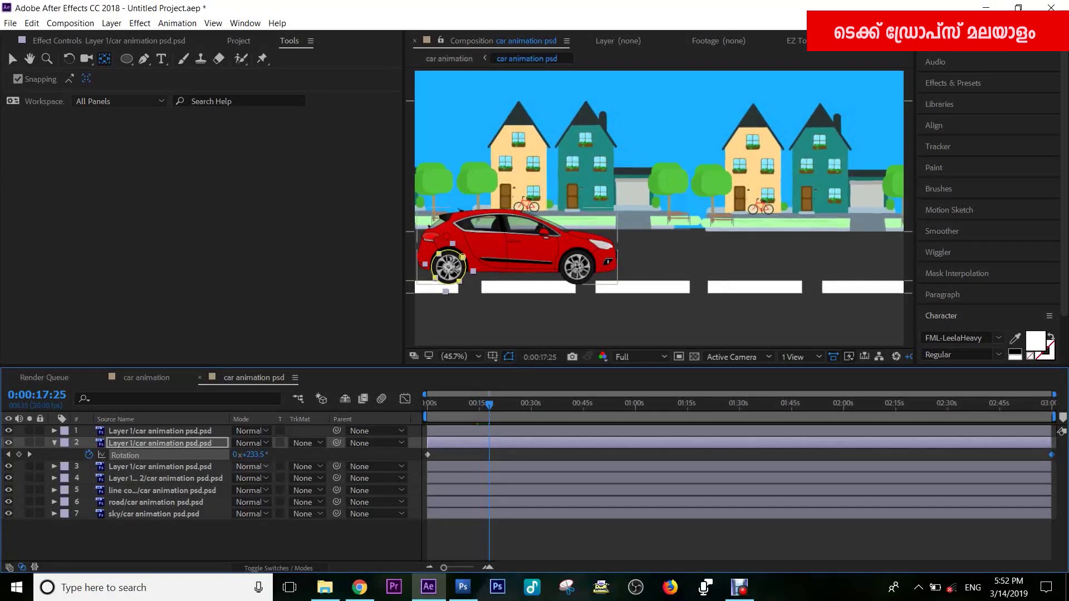
{"action": "key", "text": "End"}
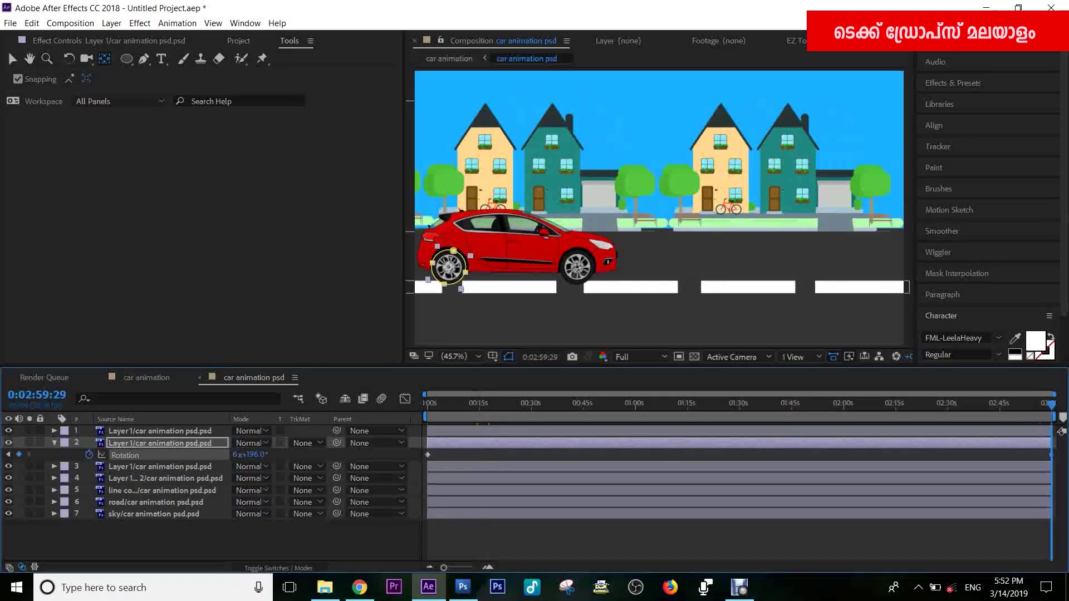
{"action": "left_click_drag", "start_coordinate": [250, 455], "coordinate": [348, 454]}
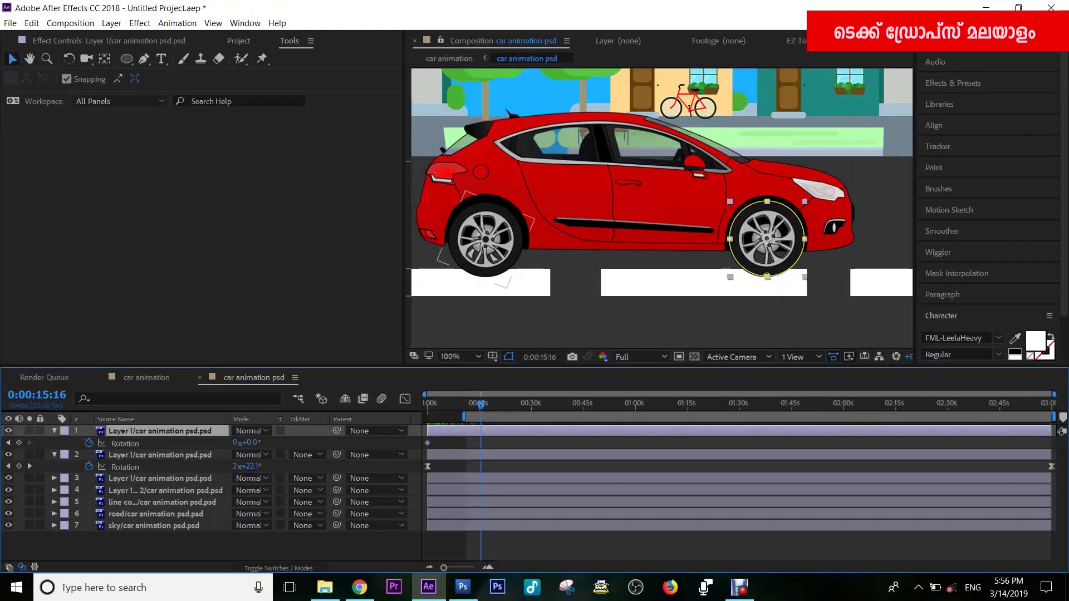
- Set the front wheel layer's Rotation to 239° on the last frame and preview the spin
{"action": "left_click_drag", "start_coordinate": [480, 405], "coordinate": [427, 405]}
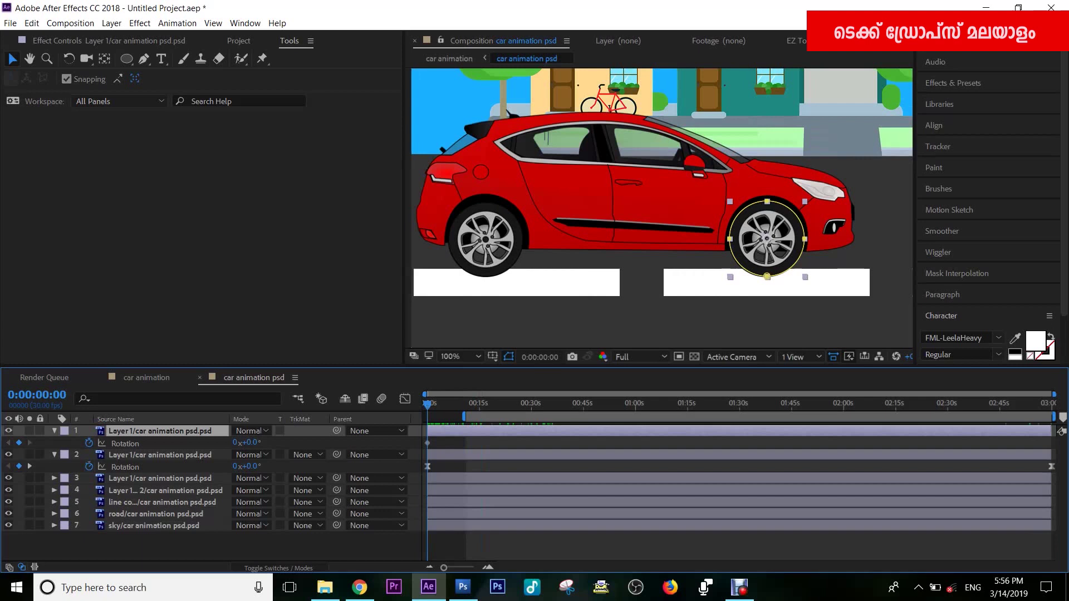
{"action": "key", "text": "End"}
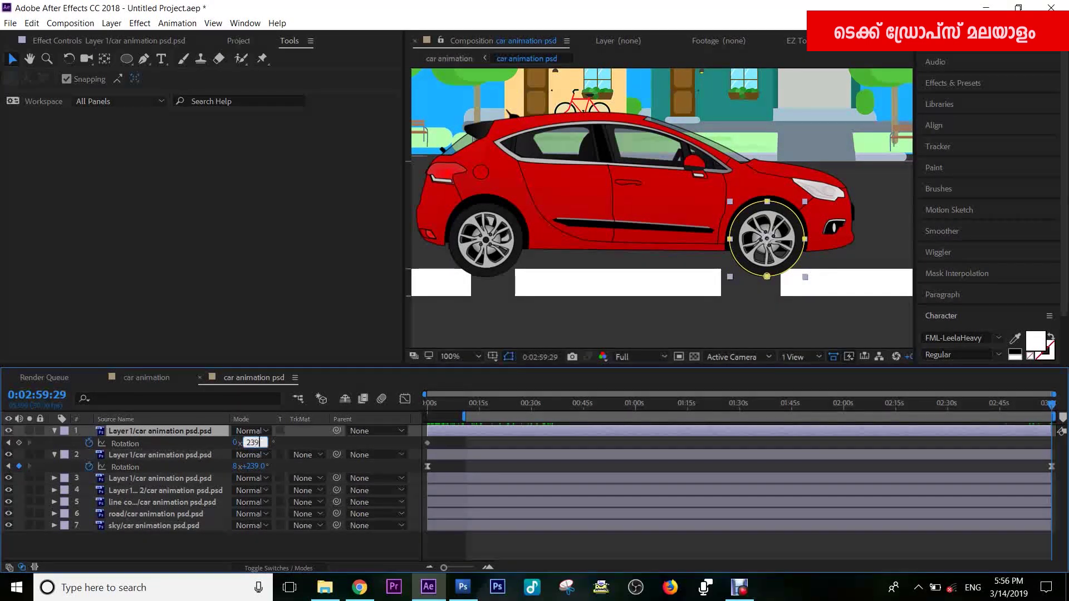
{"action": "key", "text": "Return"}
{"action": "left_click", "coordinate": [699, 404]}
{"action": "key", "text": "space"}
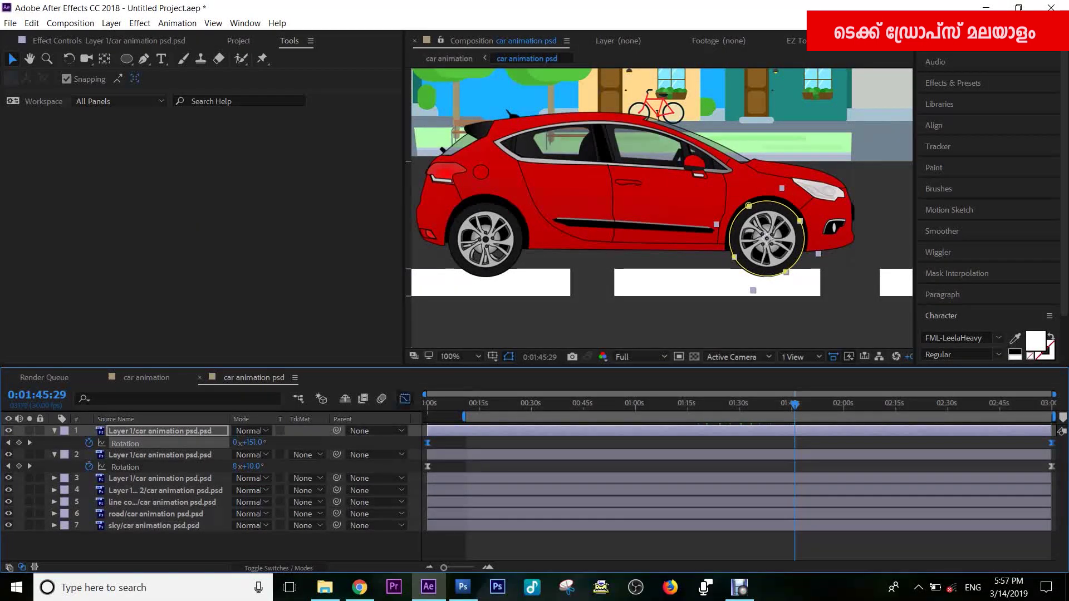
- Stretch the easing handle of the front wheel's last Rotation keyframe back towards the start in the graph, and preview the motion
{"action": "left_click", "coordinate": [405, 399]}
{"action": "left_click", "coordinate": [1052, 532]}
{"action": "left_click_drag", "start_coordinate": [947, 531], "coordinate": [430, 532]}
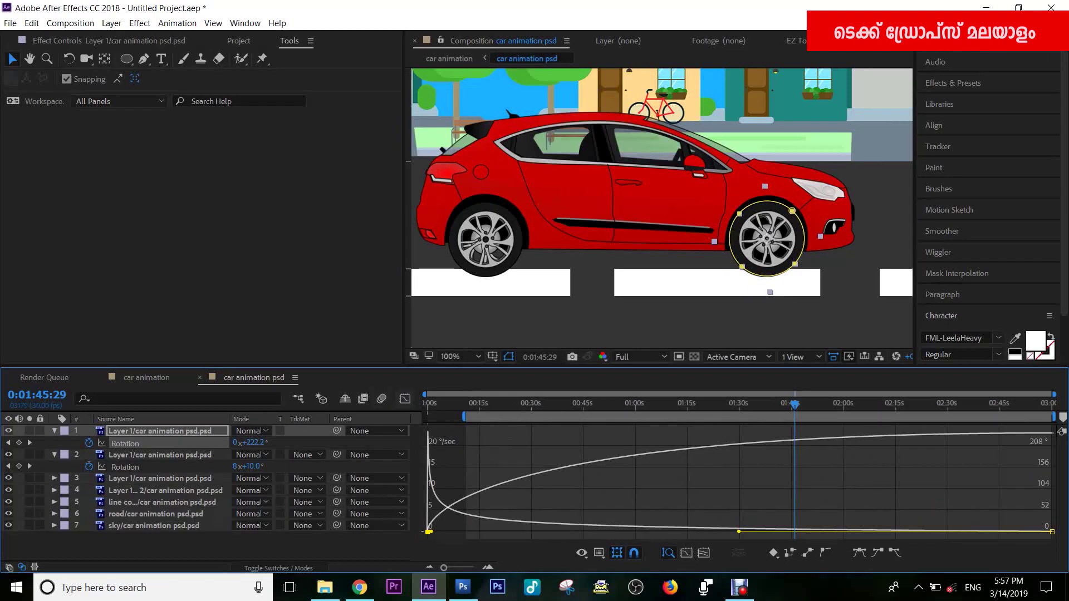
{"action": "key", "text": "shift+F3"}
{"action": "left_click", "coordinate": [517, 404]}
{"action": "key", "text": "space"}
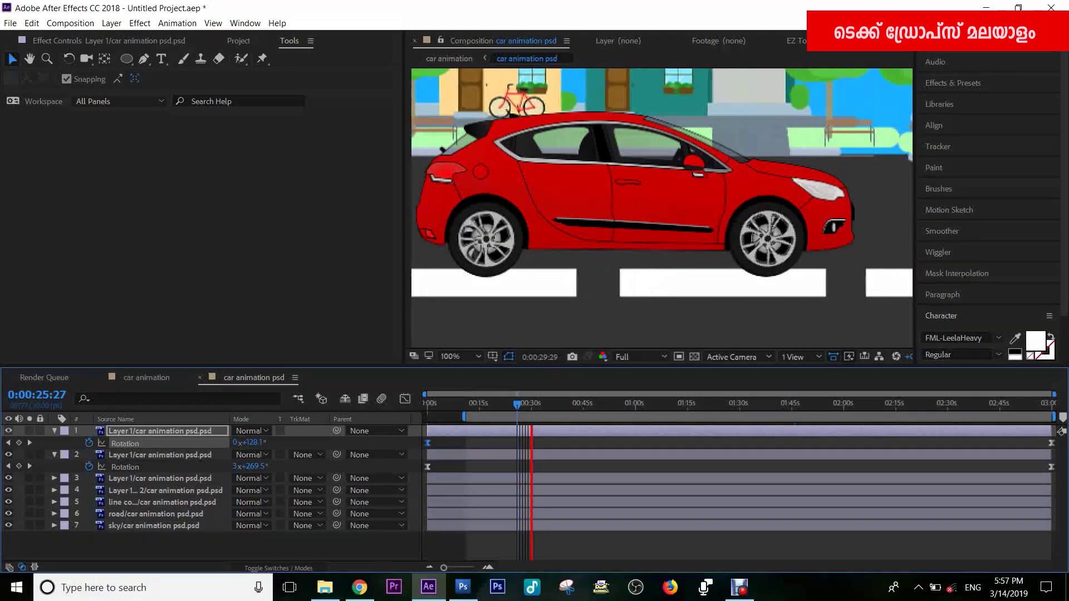
{"action": "key", "text": "space"}
{"action": "left_click_drag", "start_coordinate": [537, 405], "coordinate": [730, 404]}
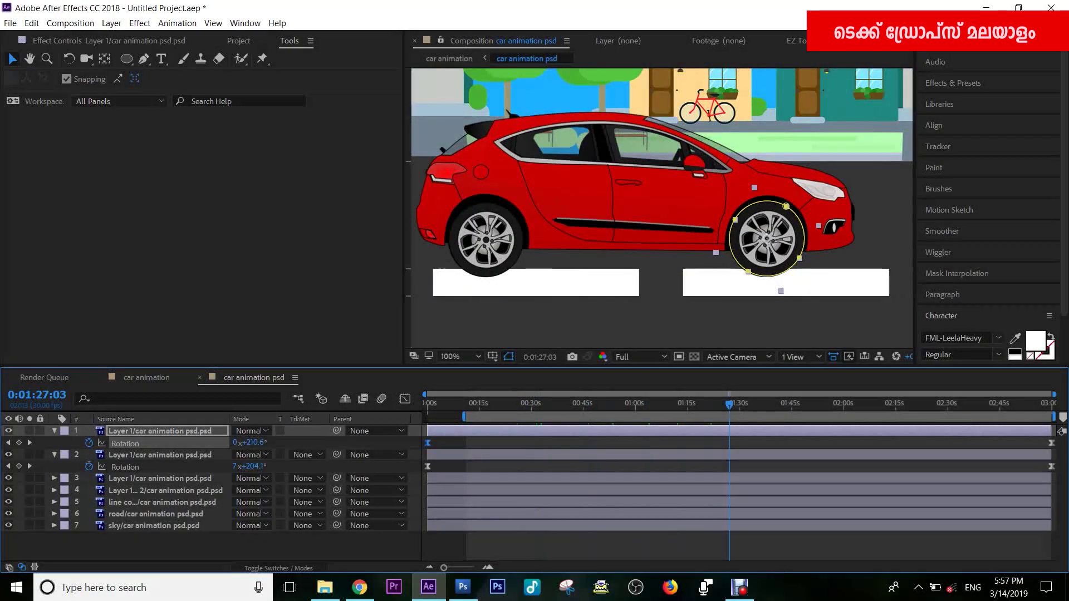
- Replace the front wheel's last Rotation keyframe with one of several full turns on the last frame, and preview it
{"action": "left_click", "coordinate": [1052, 443]}
{"action": "key", "text": "Delete"}
{"action": "left_click_drag", "start_coordinate": [1045, 405], "coordinate": [1053, 405]}
{"action": "left_click_drag", "start_coordinate": [250, 443], "coordinate": [539, 454]}
{"action": "left_click", "coordinate": [572, 405]}
{"action": "key", "text": "space"}
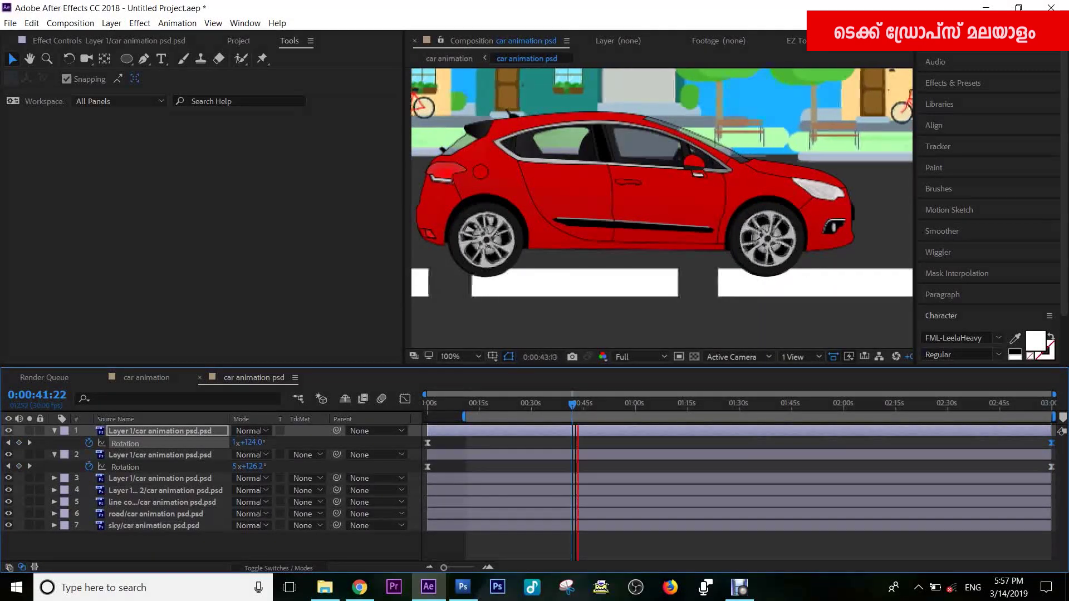
{"action": "key", "text": "space"}
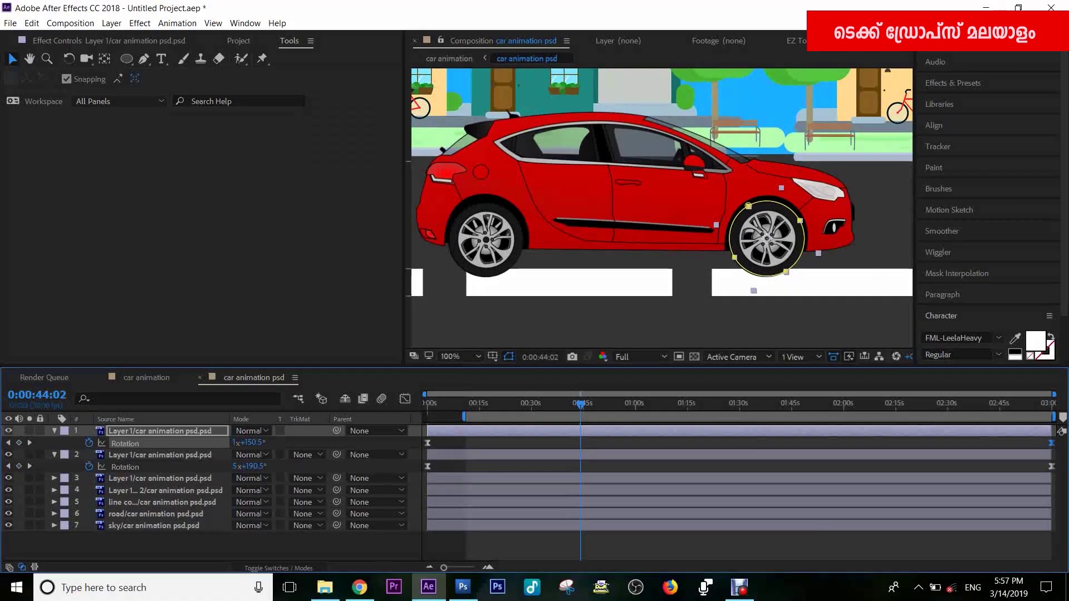
- Ease the front wheel's new last Rotation keyframe by extending its graph handle towards the start, and play back the result
{"action": "key", "text": "shift+F3"}
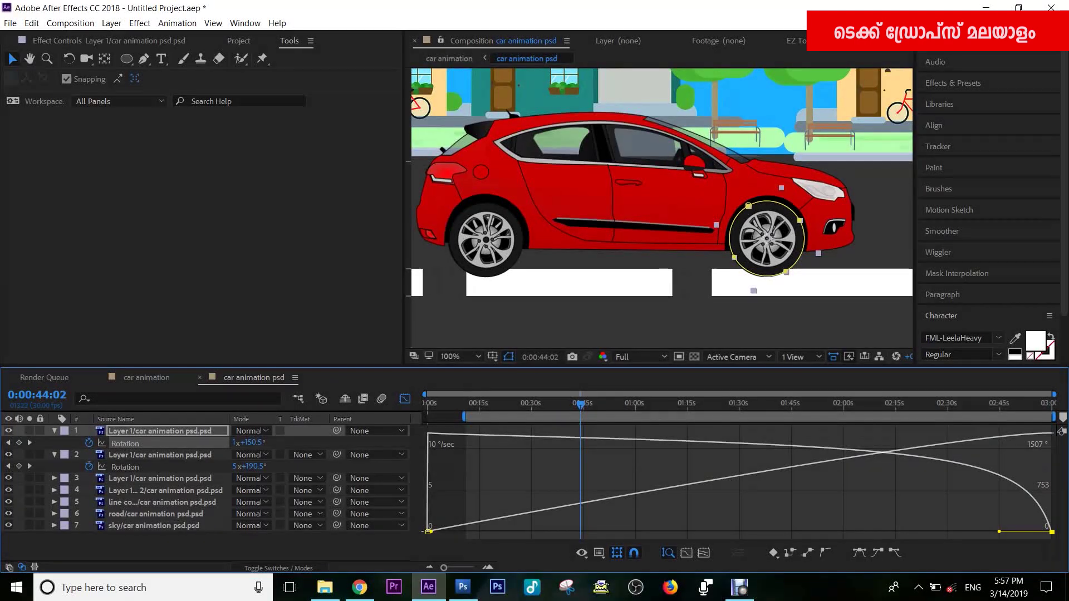
{"action": "left_click_drag", "start_coordinate": [1000, 531], "coordinate": [429, 531]}
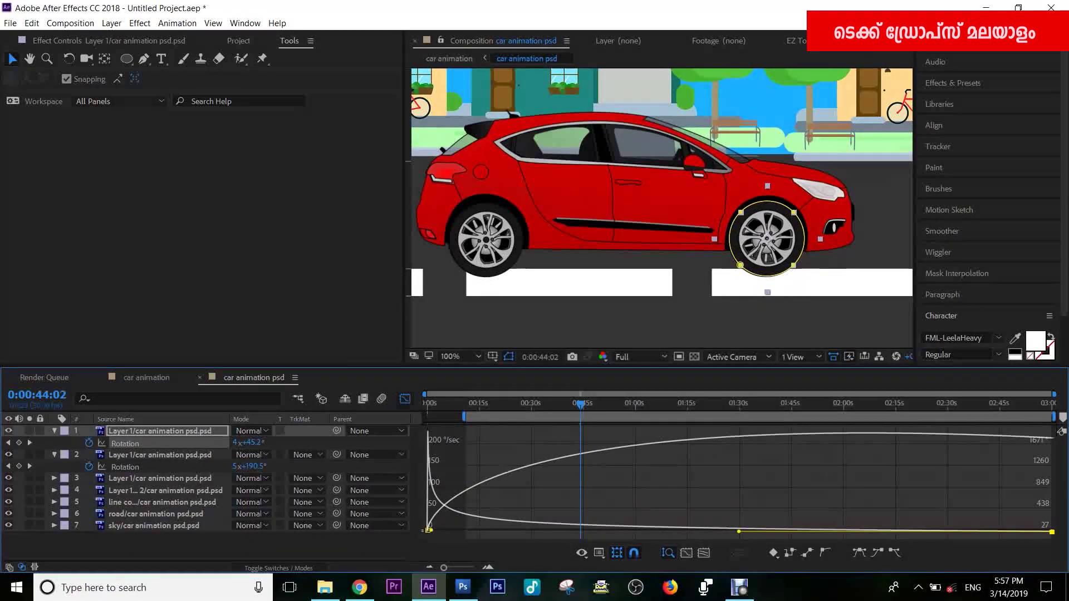
{"action": "key", "text": "shift+F3"}
{"action": "key", "text": "space"}
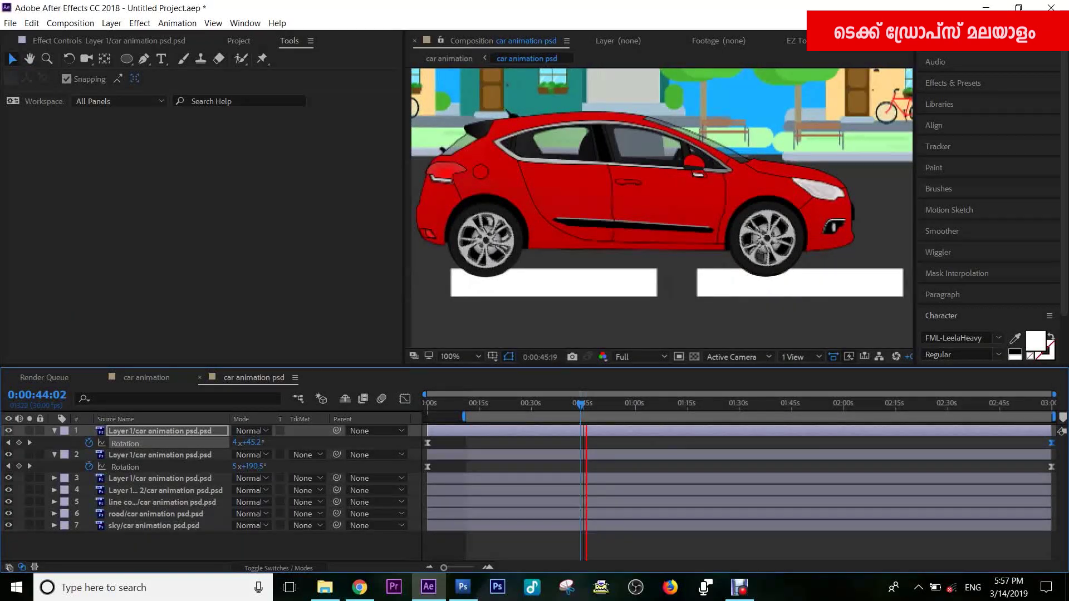
{"action": "key", "text": "space"}
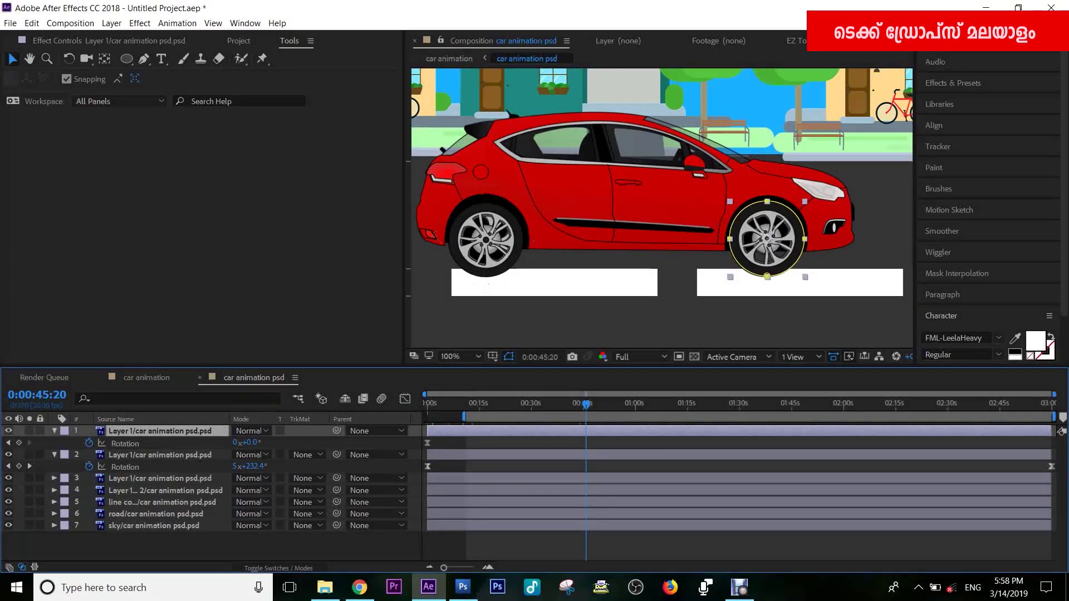
- Clear the front wheel's Rotation keyframes, paste the rear wheel's Rotation keyframes onto it at the first frame, and preview both wheels
{"action": "left_click", "coordinate": [89, 443]}
{"action": "key", "text": "Home"}
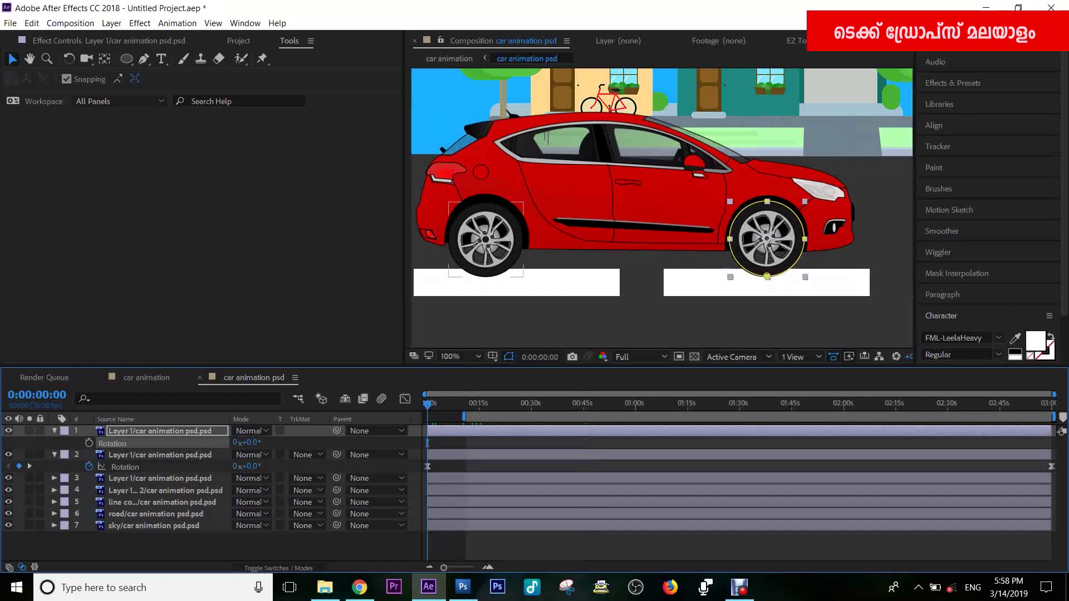
{"action": "left_click", "coordinate": [125, 466]}
{"action": "left_click", "coordinate": [780, 247]}
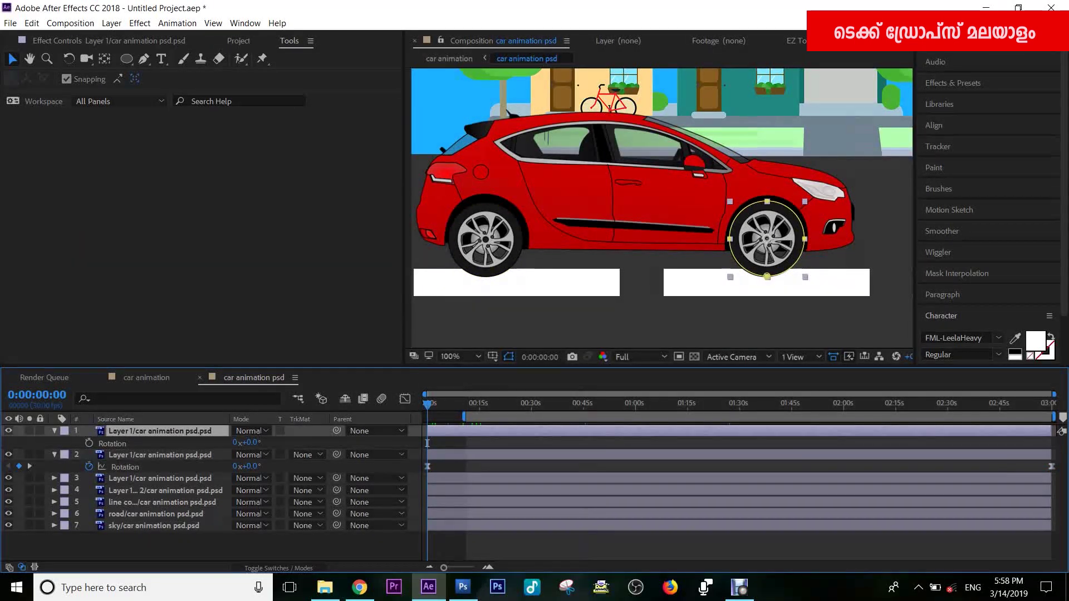
{"action": "key", "text": "ctrl+v"}
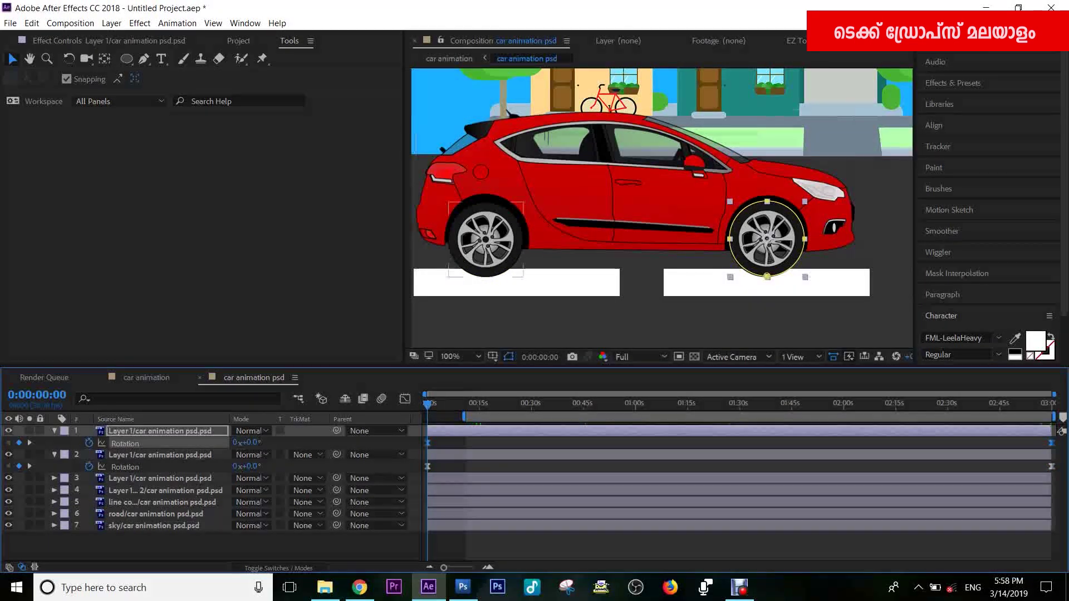
{"action": "key", "text": "space"}
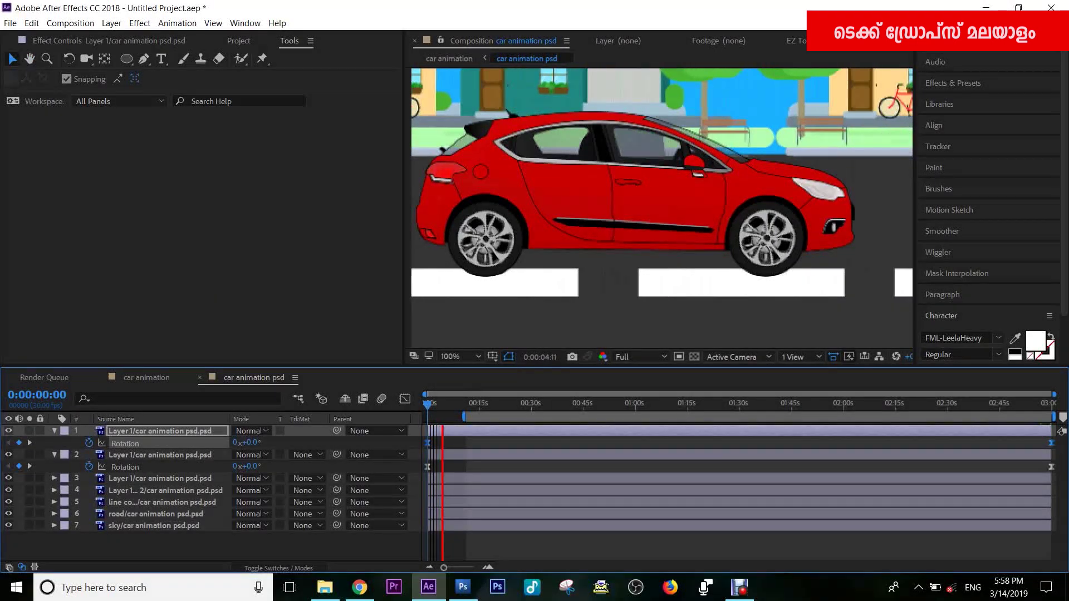
{"action": "key", "text": "space"}
{"action": "left_click_drag", "start_coordinate": [443, 405], "coordinate": [672, 405]}
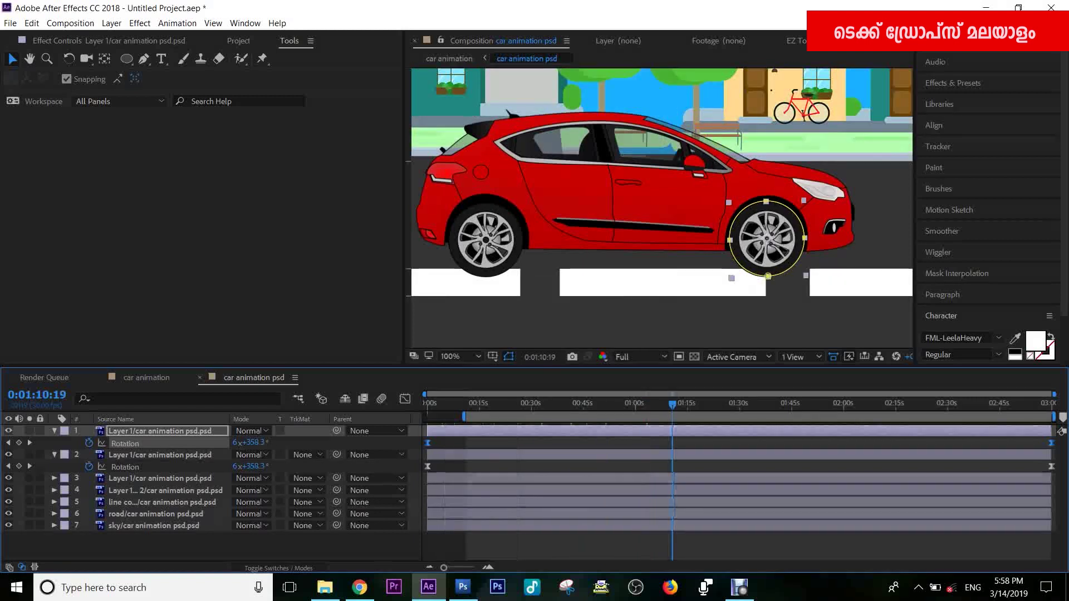
{"action": "key", "text": "space"}
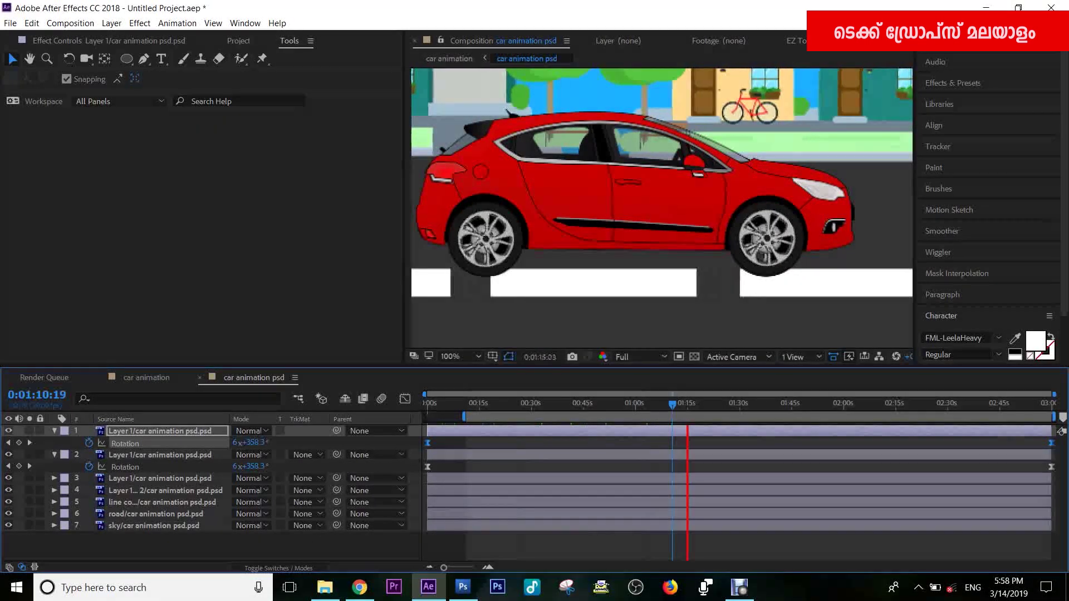
{"action": "key", "text": "space"}
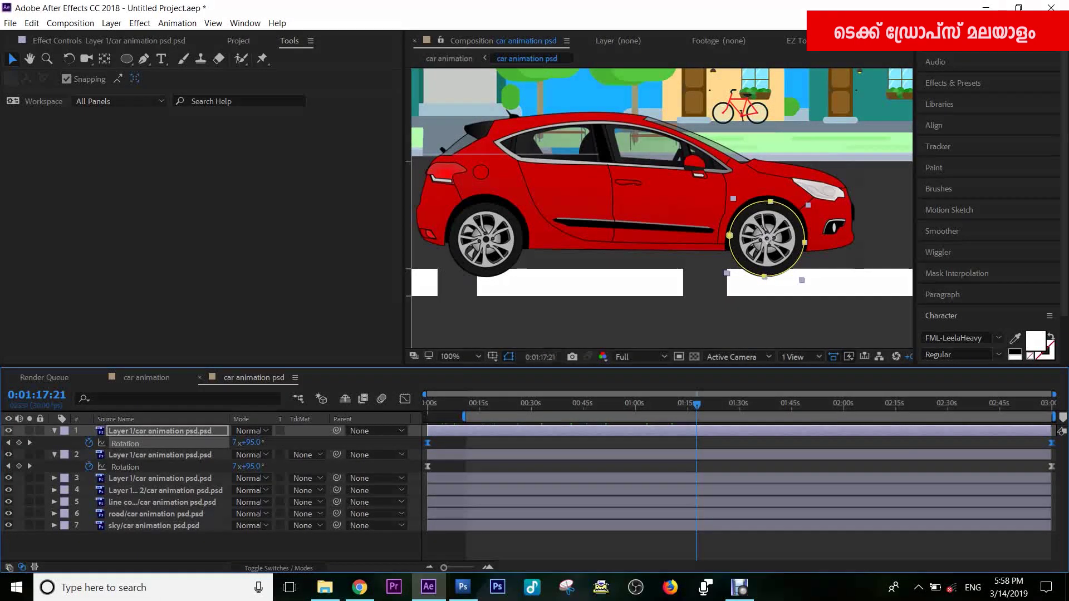
- Fit the whole composition in the viewer, collapse both wheel layers' properties, and preview the complete street animation
{"action": "left_click", "coordinate": [459, 356]}
{"action": "left_click", "coordinate": [432, 136]}
{"action": "left_click", "coordinate": [483, 404]}
{"action": "key", "text": "space"}
{"action": "key", "text": "space"}
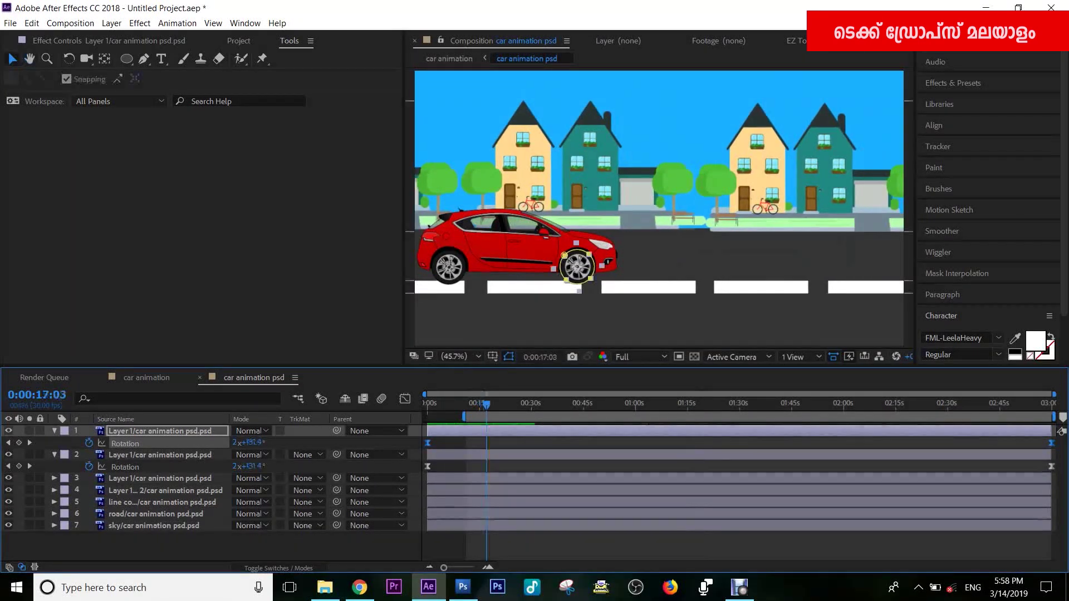
{"action": "left_click", "coordinate": [54, 431]}
{"action": "left_click", "coordinate": [54, 444]}
{"action": "key", "text": "space"}
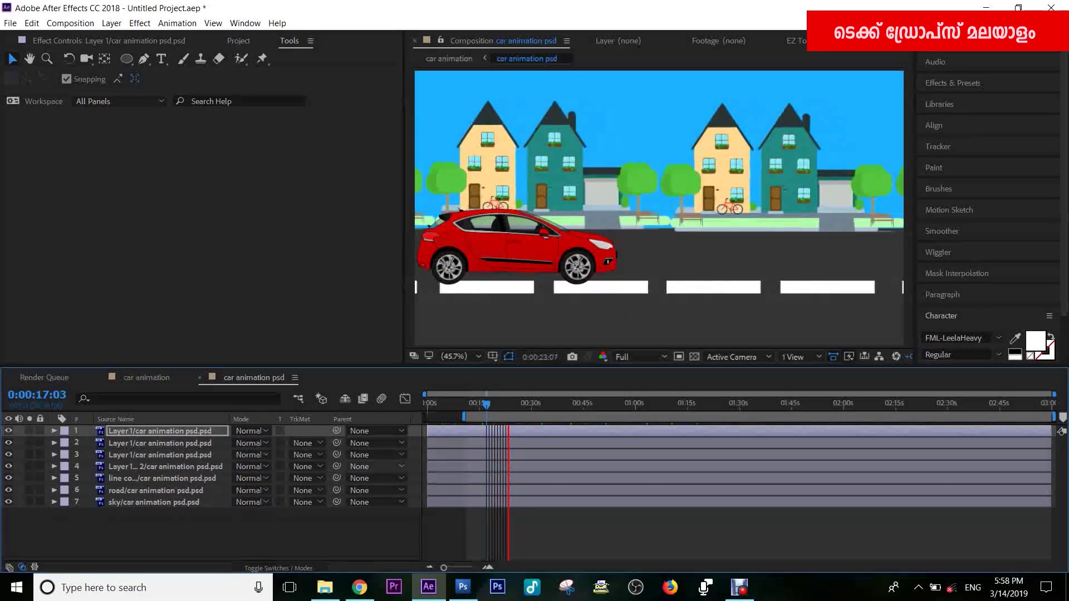
{"action": "key", "text": "space"}
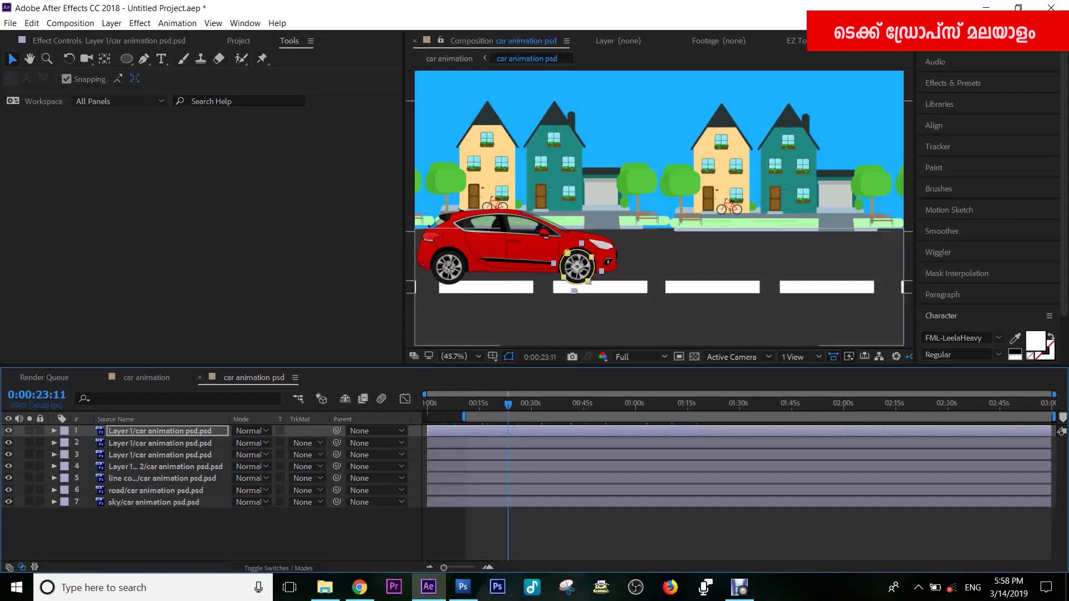
- Try to keyframe the car body layer's Position from 402.0, 689.0 on the first frame to farther along the road on the last frame
{"action": "key", "text": "Home"}
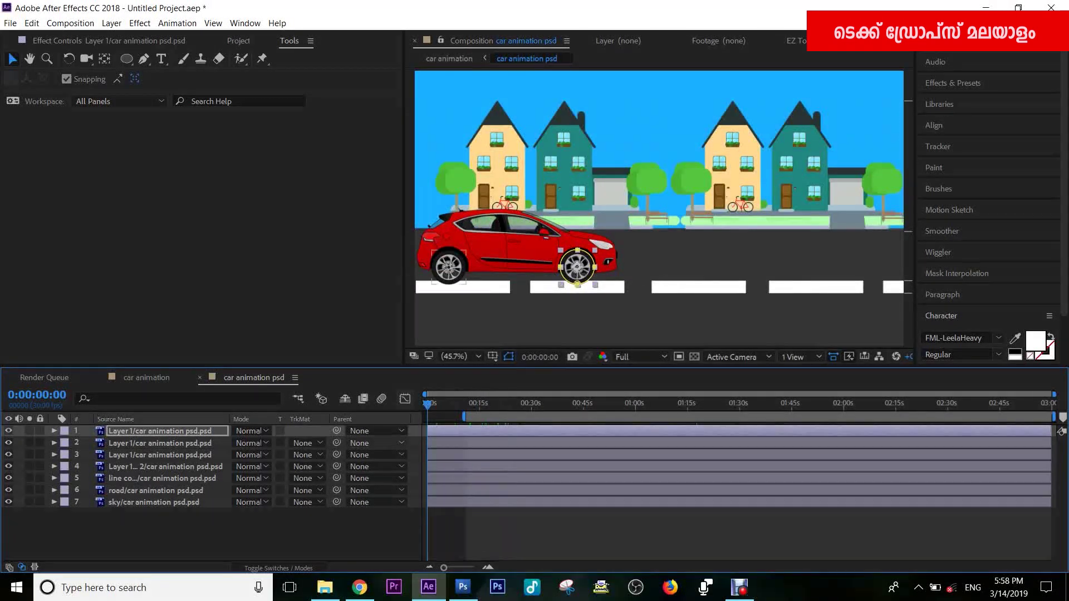
{"action": "left_click", "coordinate": [160, 455]}
{"action": "key", "text": "ctrl+alt+shift+v"}
{"action": "key", "text": "ctrl+alt+shift+v"}
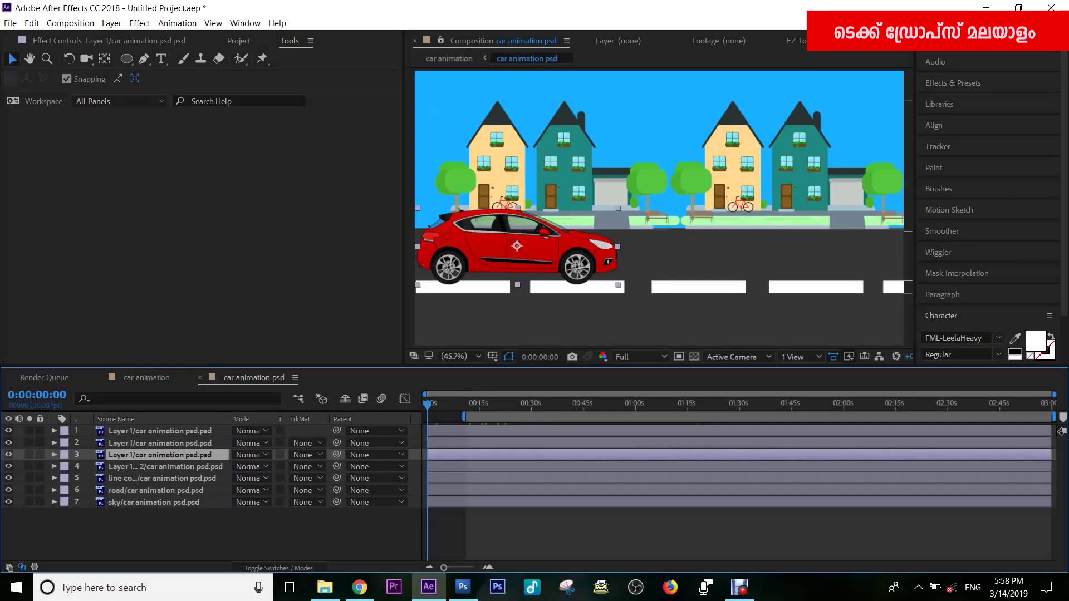
{"action": "key", "text": "alt+shift+p"}
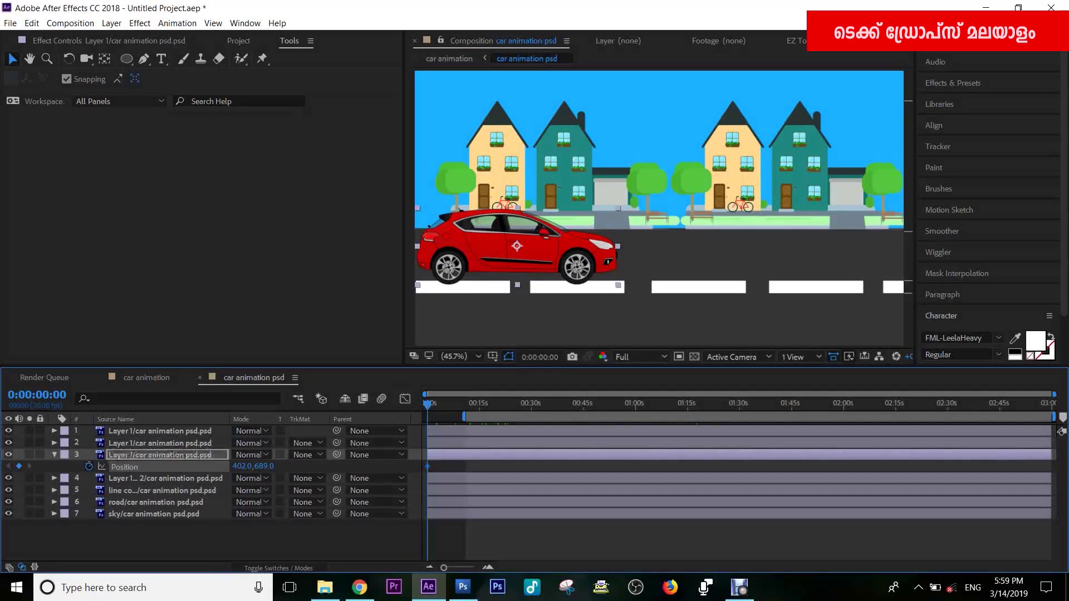
{"action": "key", "text": "End"}
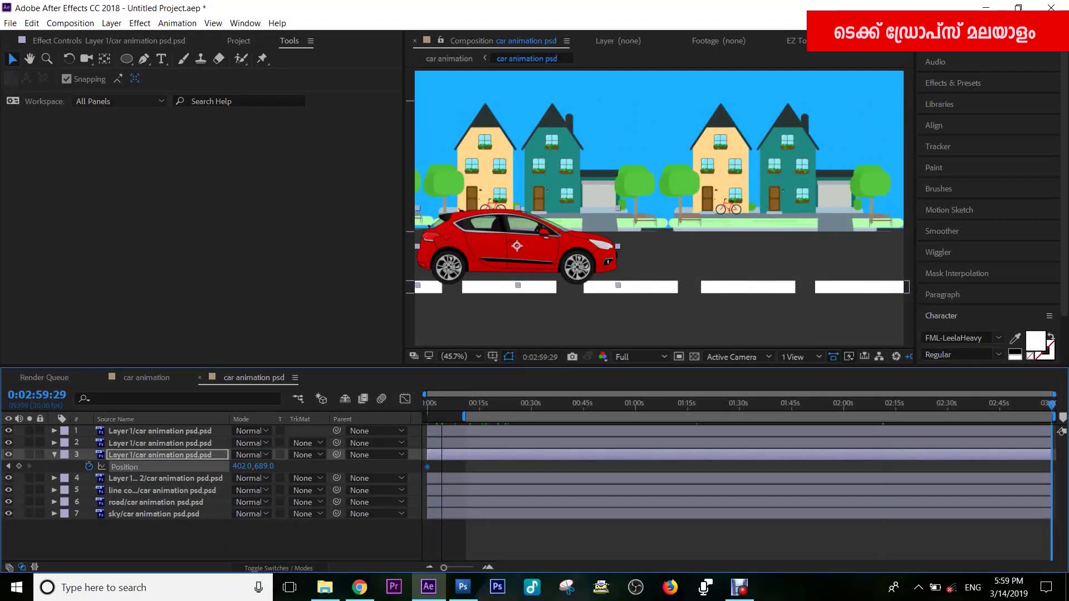
{"action": "left_click_drag", "start_coordinate": [242, 467], "coordinate": [589, 466]}
{"action": "left_click_drag", "start_coordinate": [379, 466], "coordinate": [487, 467]}
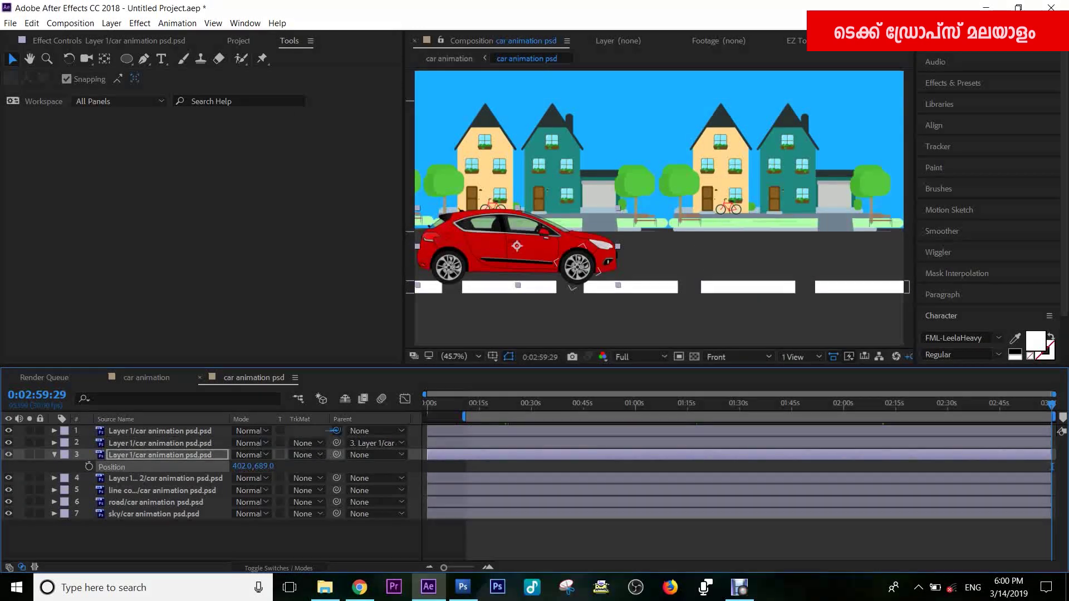
- Parent the topmost wheel layer to the car body and keyframe the body's Position from 399.0, 689.0 on the first frame to 1521.0, 689.0 on the last
{"action": "mouse_move", "coordinate": [242, 467]}
{"action": "left_mouse_down"}
{"action": "mouse_move", "coordinate": [508, 467]}
{"action": "mouse_move", "coordinate": [241, 467]}
{"action": "left_mouse_up"}
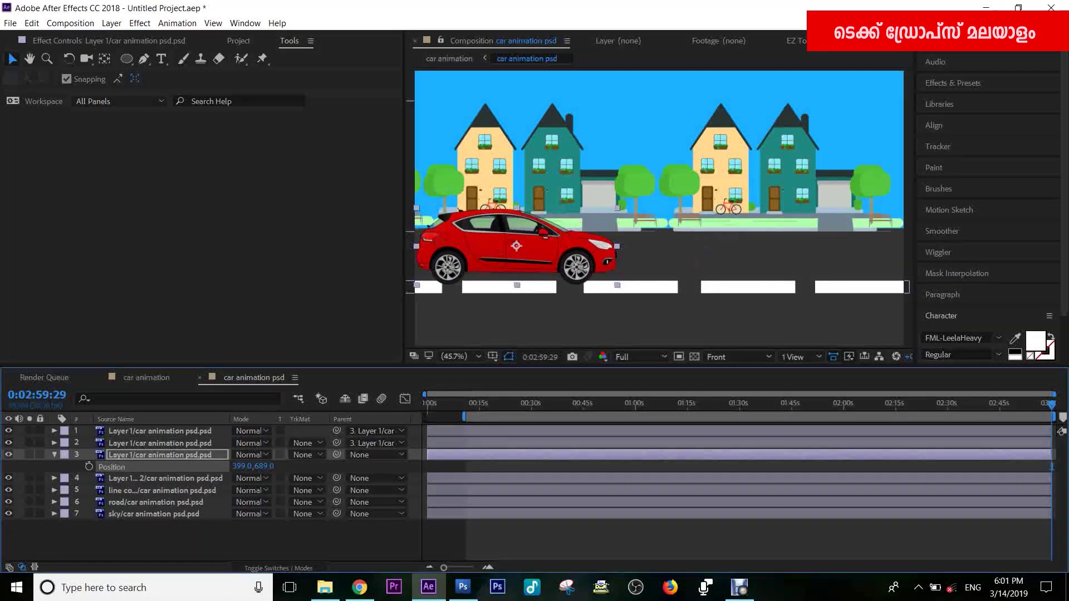
{"action": "key", "text": "Home"}
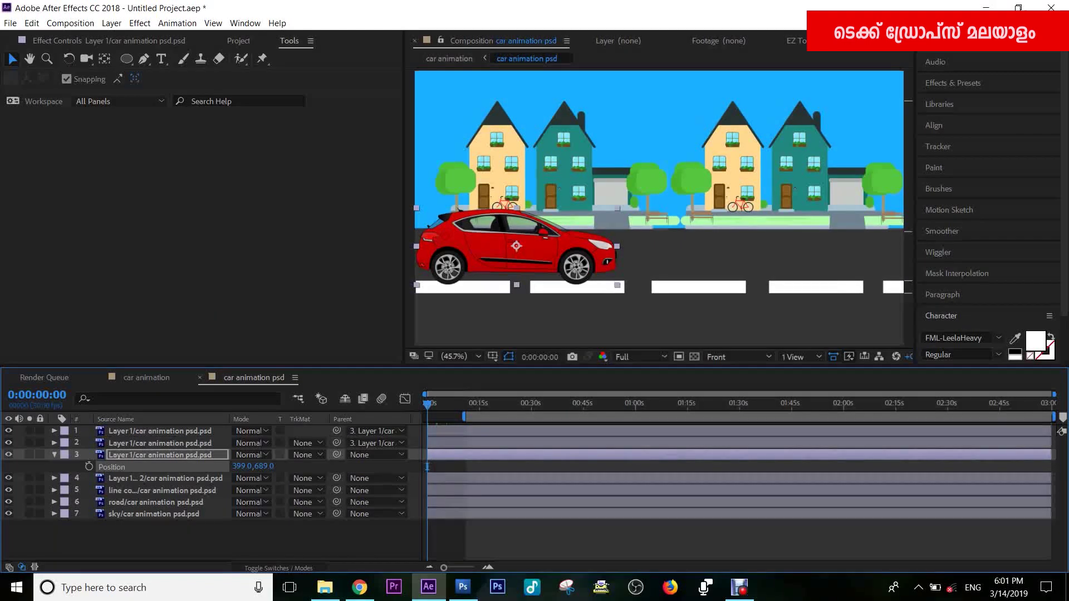
{"action": "key", "text": "End"}
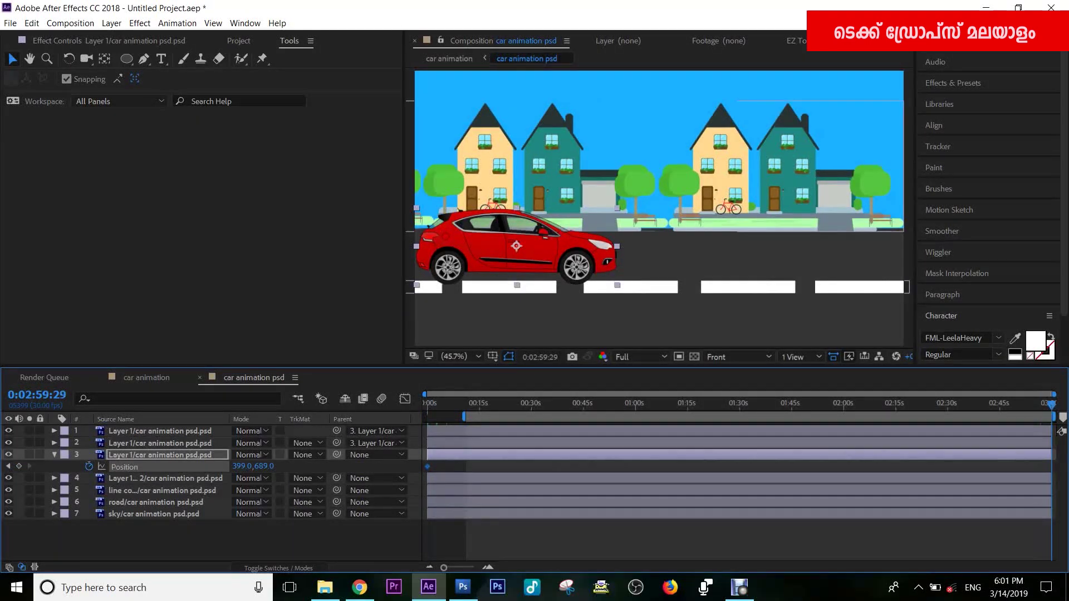
{"action": "left_click_drag", "start_coordinate": [241, 466], "coordinate": [865, 466]}
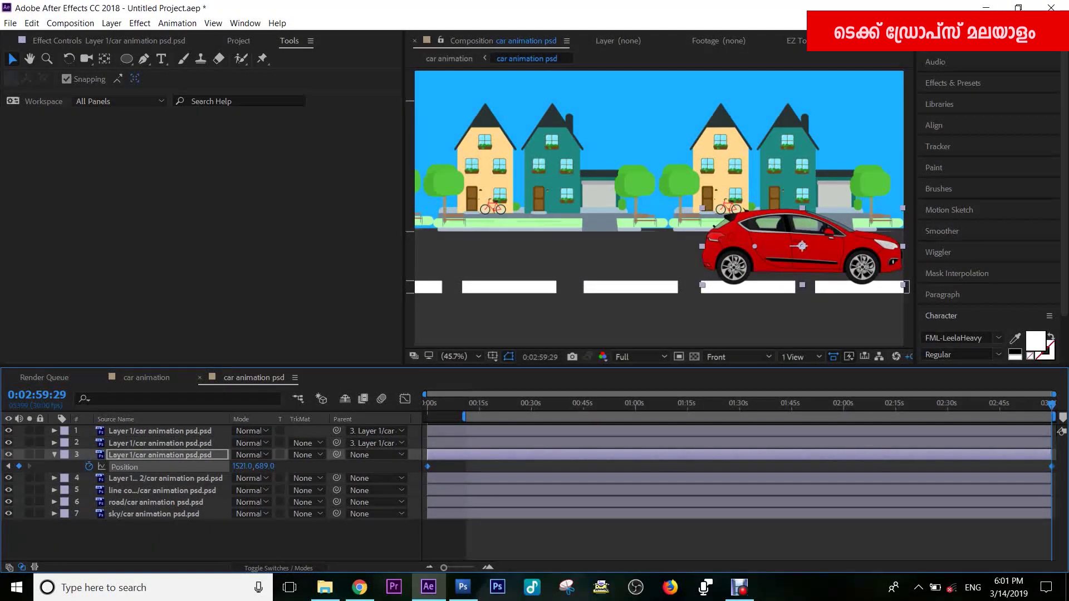
- Easy-ease the car body's Position keyframes and reshape the speed graph so the motion peaks early and slows gradually towards the end
{"action": "key", "text": "F9"}
{"action": "key", "text": "shift+F3"}
{"action": "left_click", "coordinate": [1052, 533]}
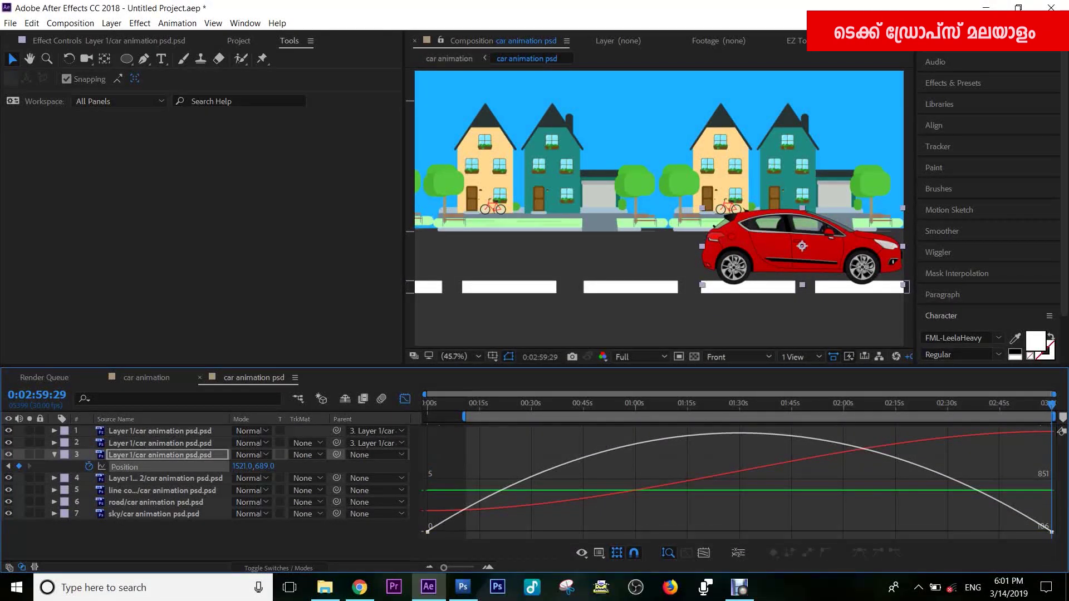
{"action": "left_click_drag", "start_coordinate": [947, 532], "coordinate": [632, 524]}
{"action": "left_click_drag", "start_coordinate": [530, 531], "coordinate": [474, 532]}
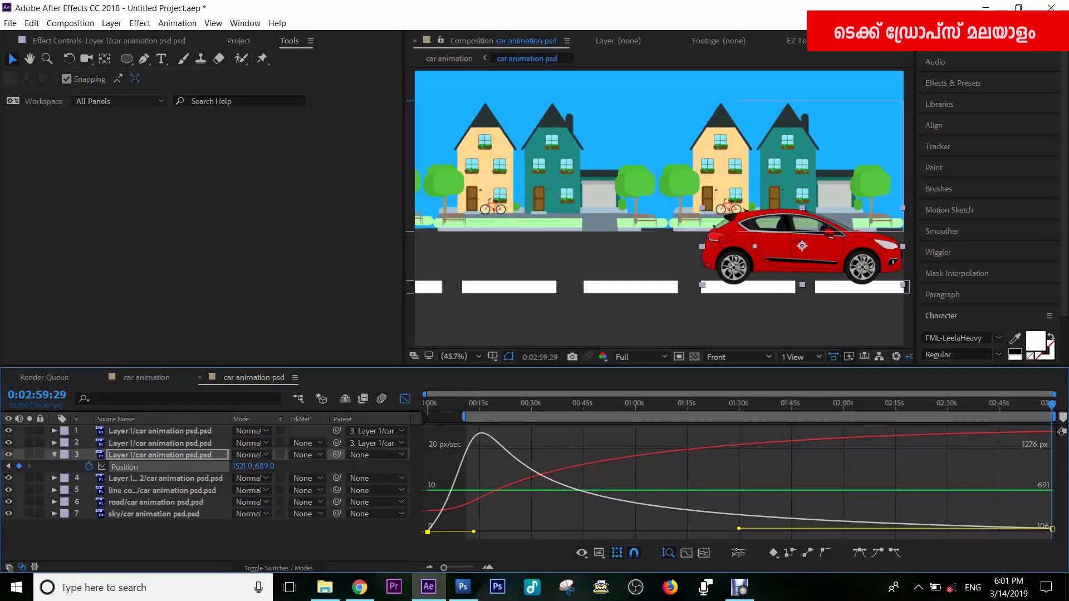
{"action": "key", "text": "shift+F3"}
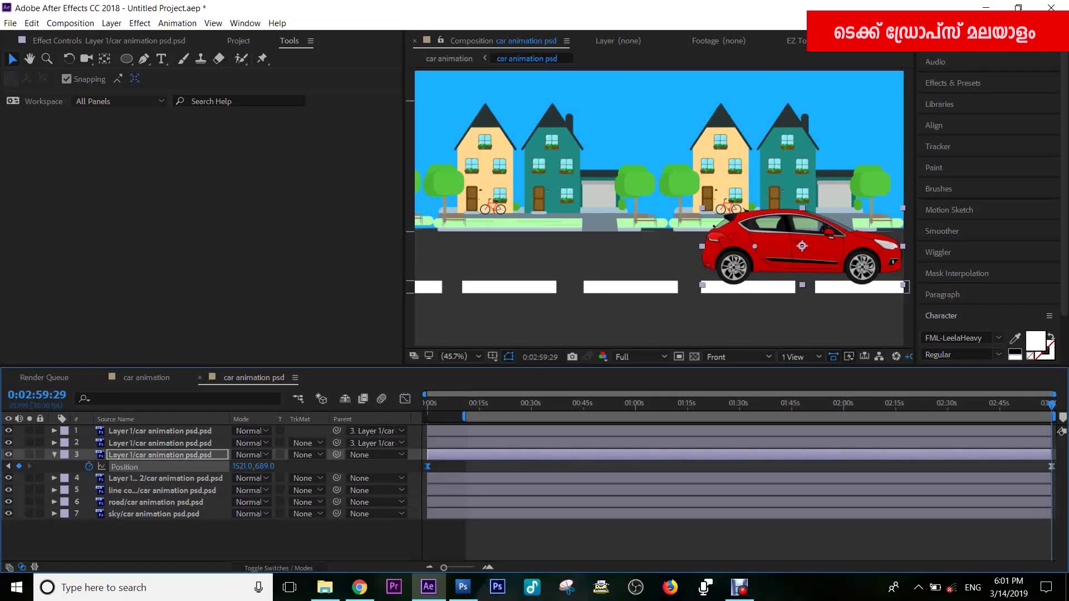
- Collapse the car body's properties and preview the animation from the first frame and from about 0:00:08:25
{"action": "key", "text": "u"}
{"action": "key", "text": "Home"}
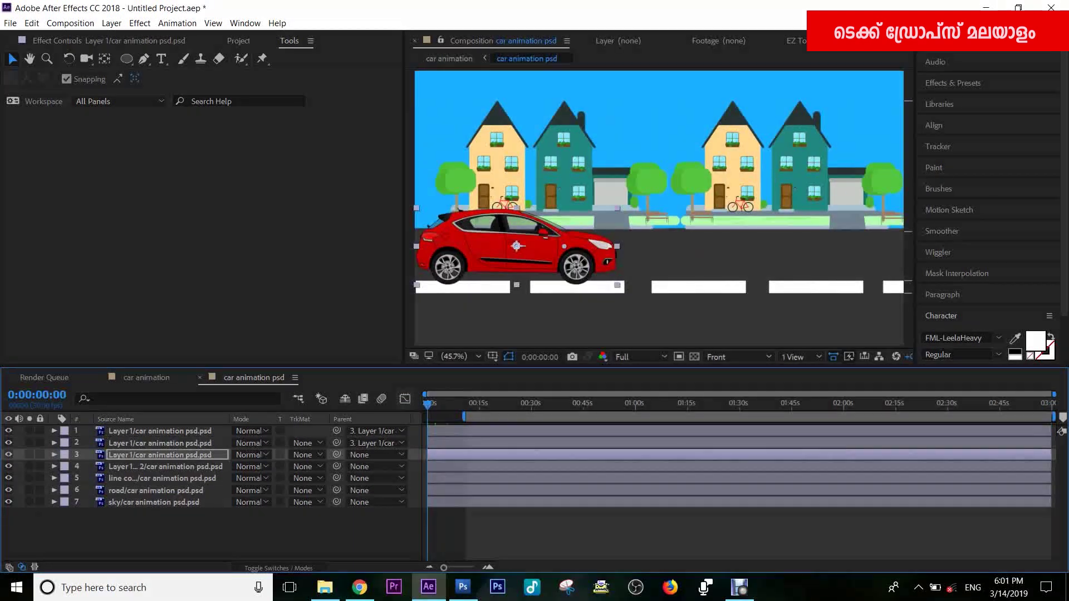
{"action": "key", "text": "space"}
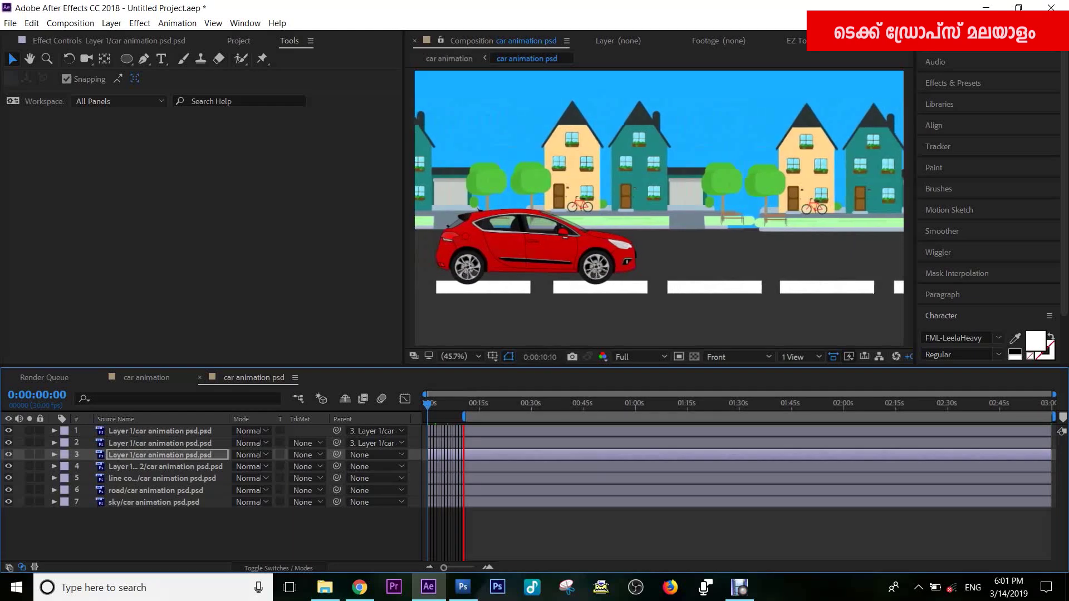
{"action": "left_click", "coordinate": [458, 404]}
{"action": "key", "text": "space"}
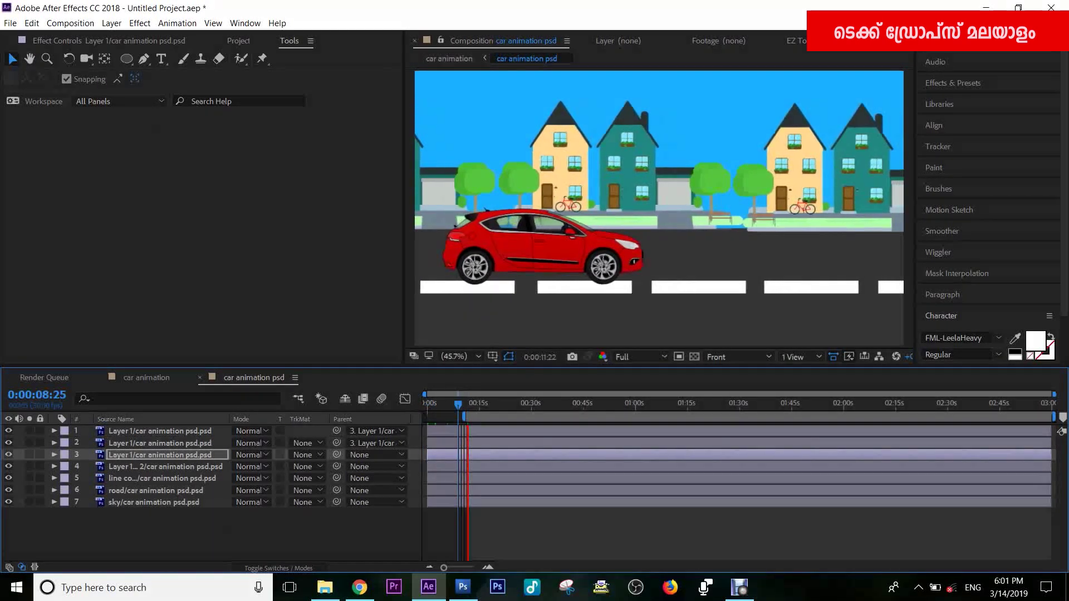
{"action": "key", "text": "space"}
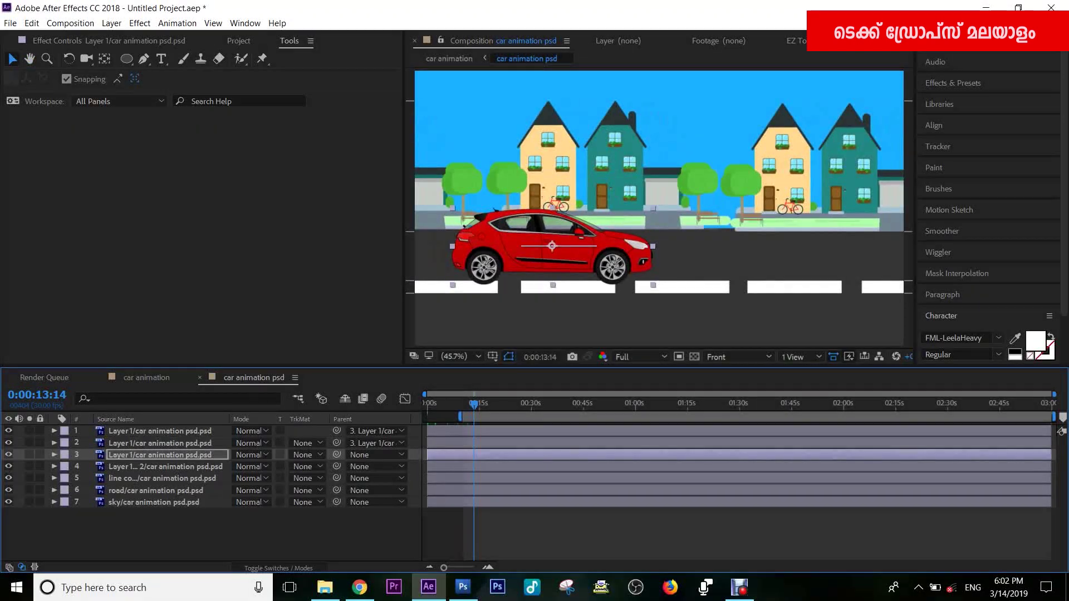
- Preview the car's movement at several points, including about 0:00:11:13, 0:02:45:23, 0:01:58:24 and 0:00:59:00
{"action": "key", "text": "space"}
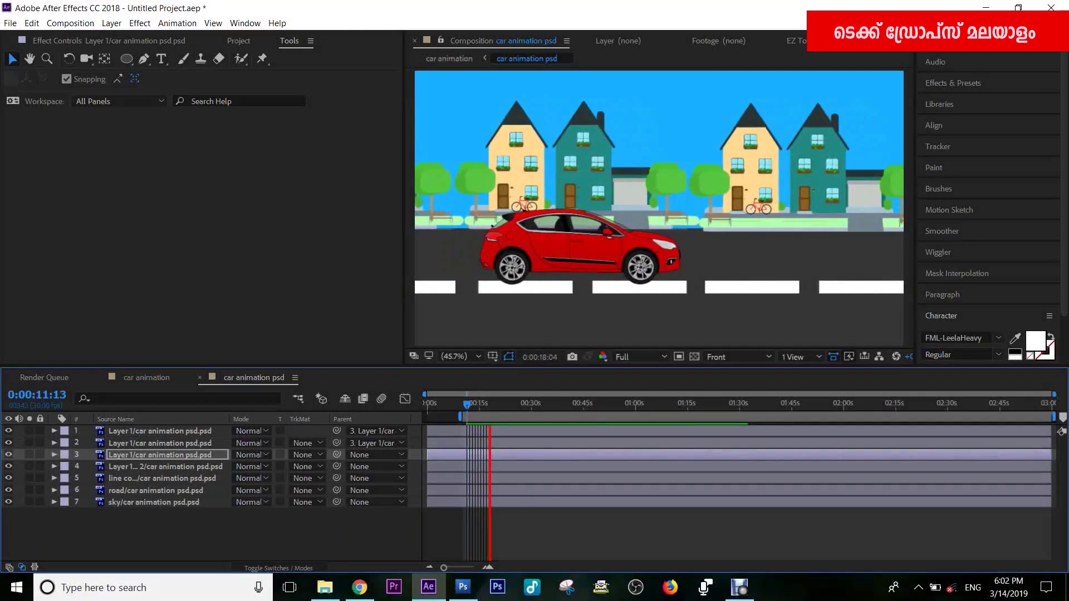
{"action": "key", "text": "space"}
{"action": "key", "text": "space"}
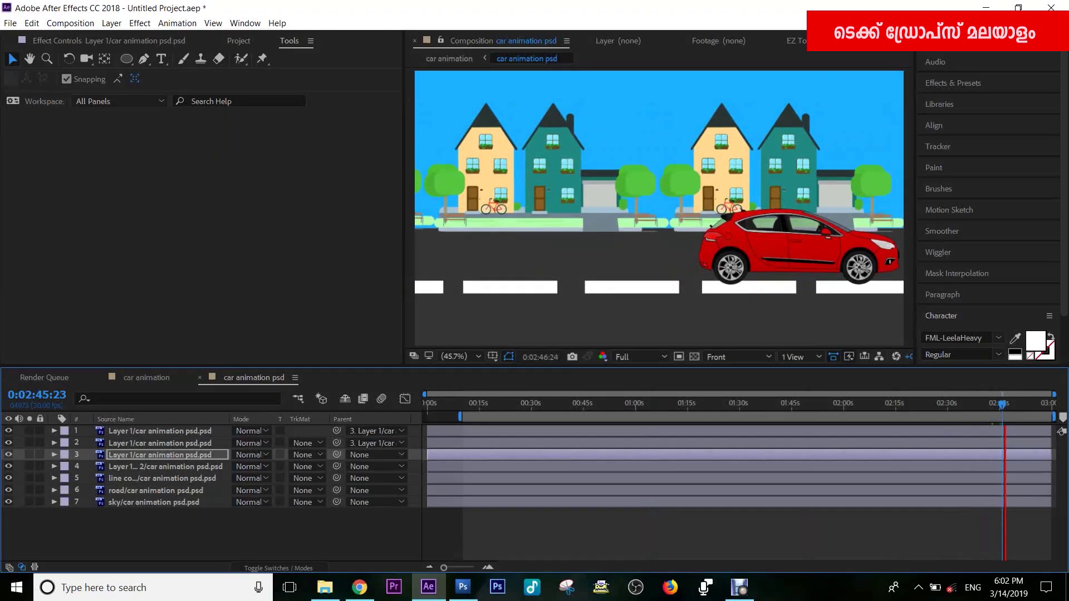
{"action": "key", "text": "space"}
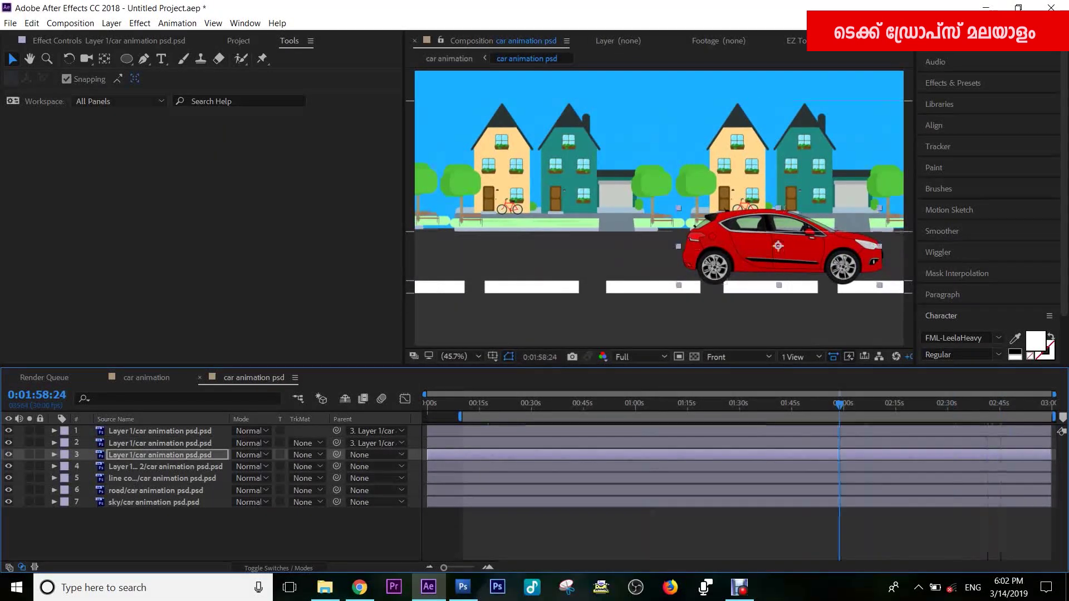
{"action": "key", "text": "space"}
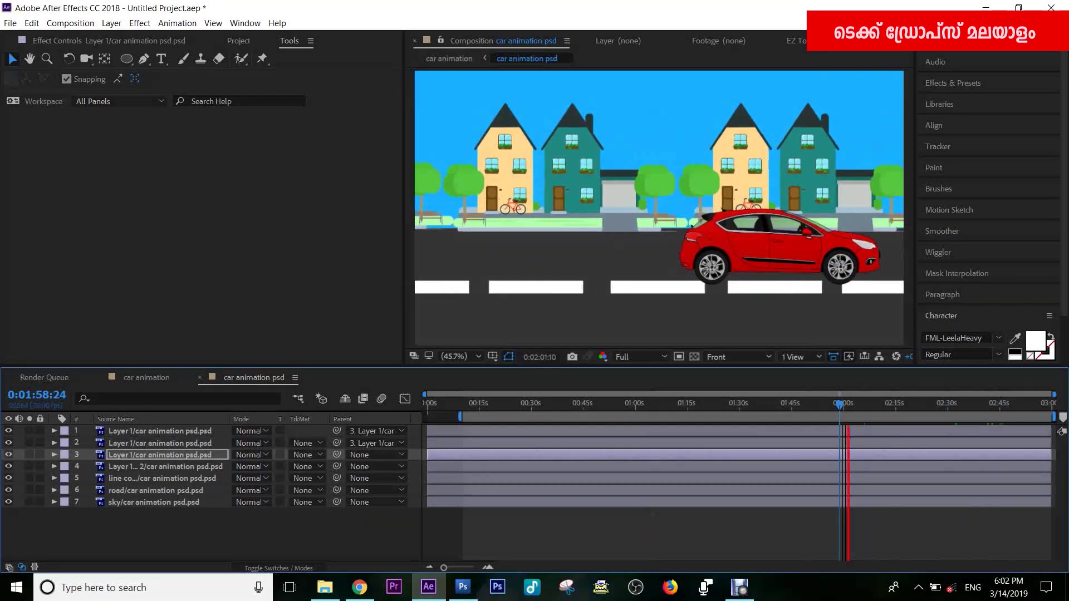
{"action": "left_click", "coordinate": [662, 404]}
{"action": "key", "text": "space"}
{"action": "left_click", "coordinate": [632, 404]}
{"action": "key", "text": "space"}
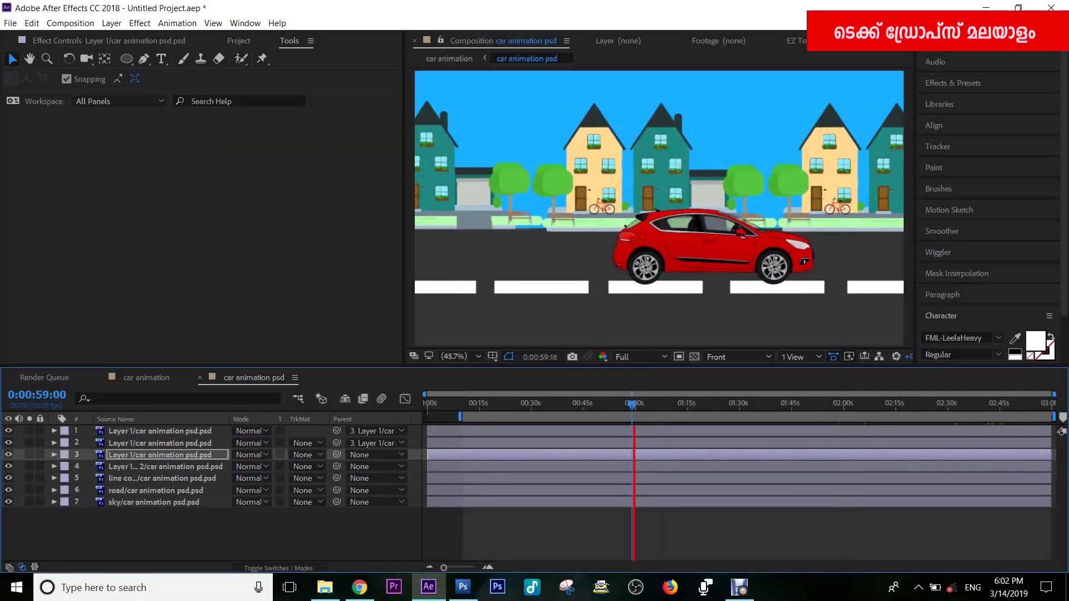
- End the work area at about 0:01:01:08 and preview the shortened range from about 0:00:16:26 and 0:00:50:29
{"action": "key", "text": "space"}
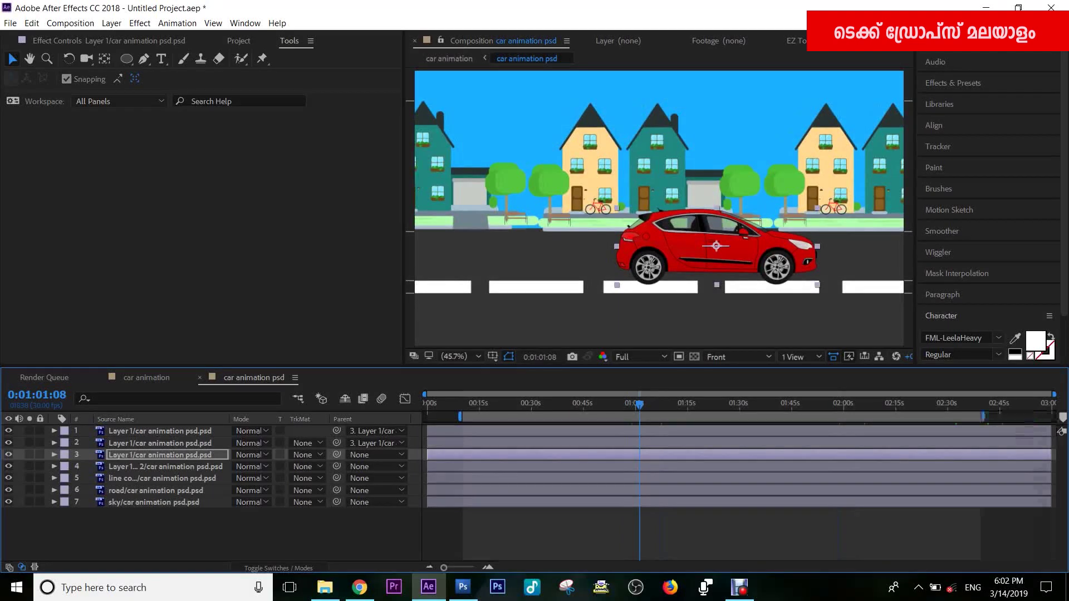
{"action": "left_click", "coordinate": [485, 403]}
{"action": "key", "text": "space"}
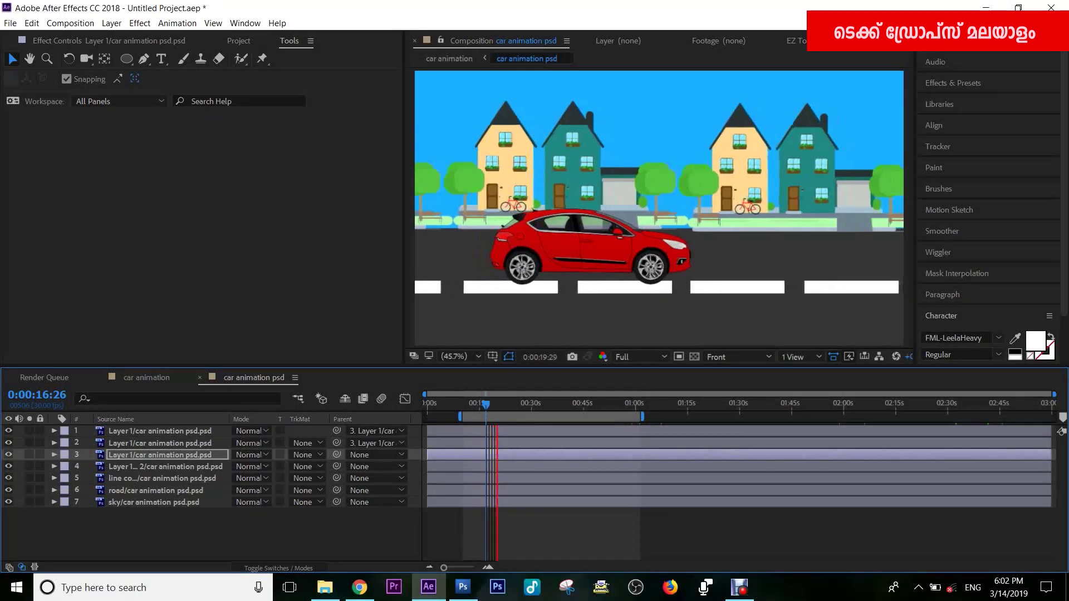
{"action": "key", "text": "space"}
{"action": "key", "text": "space"}
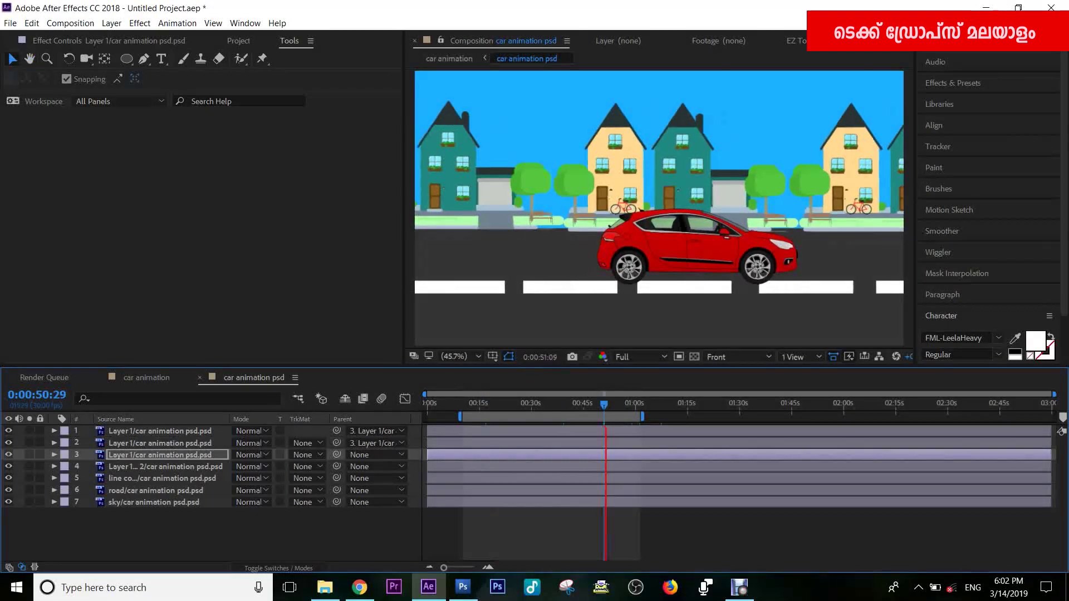
{"action": "key", "text": "space"}
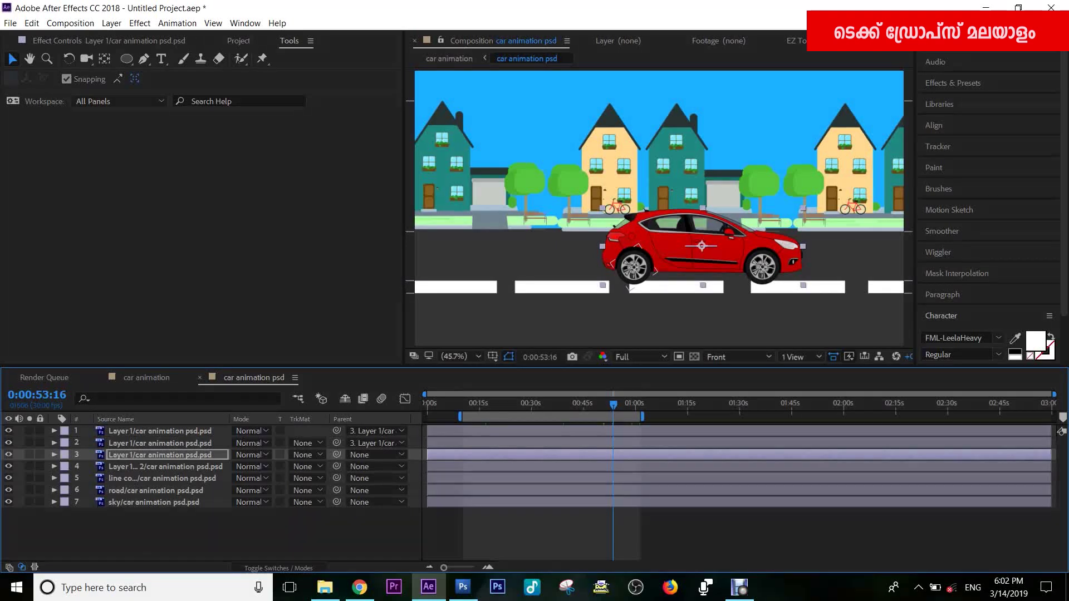
- Add the car animation psd composition to the render queue and set its output format to QuickTime
{"action": "key", "text": "ctrl+m"}
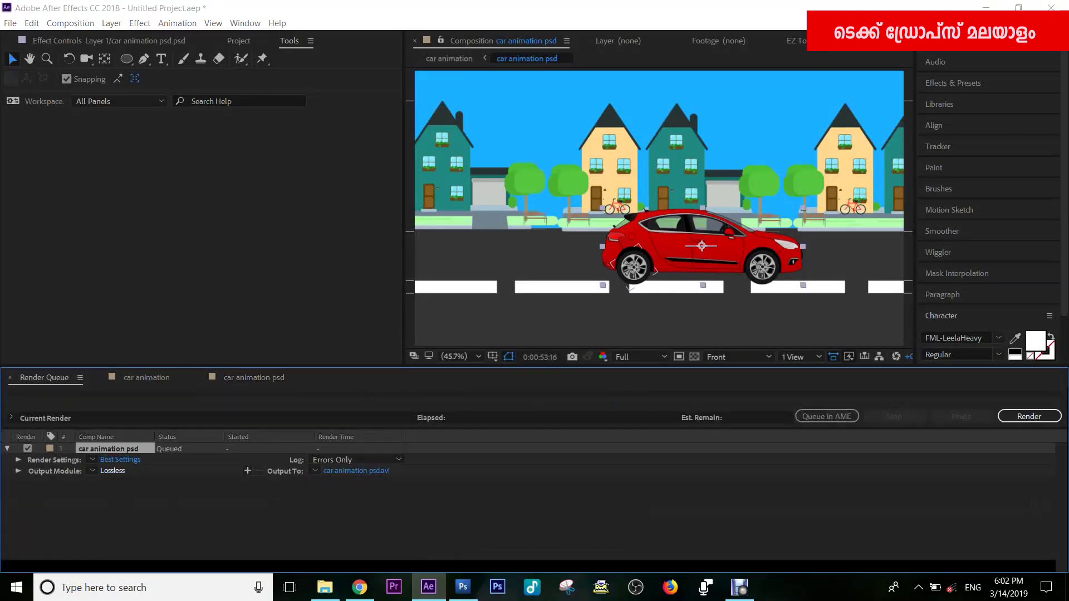
{"action": "left_click", "coordinate": [498, 121]}
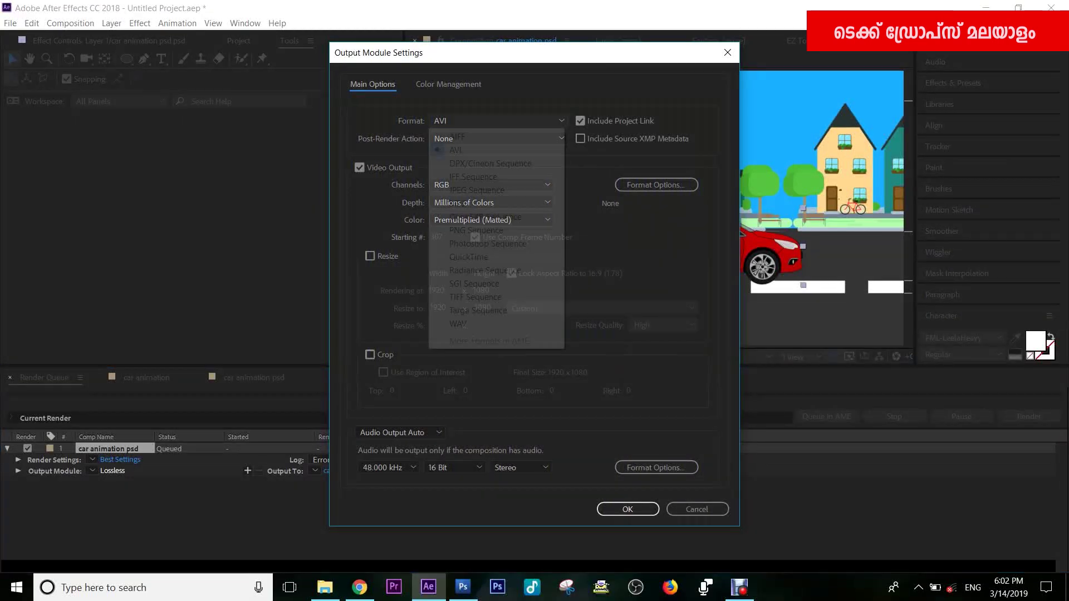
{"action": "left_click", "coordinate": [469, 257]}
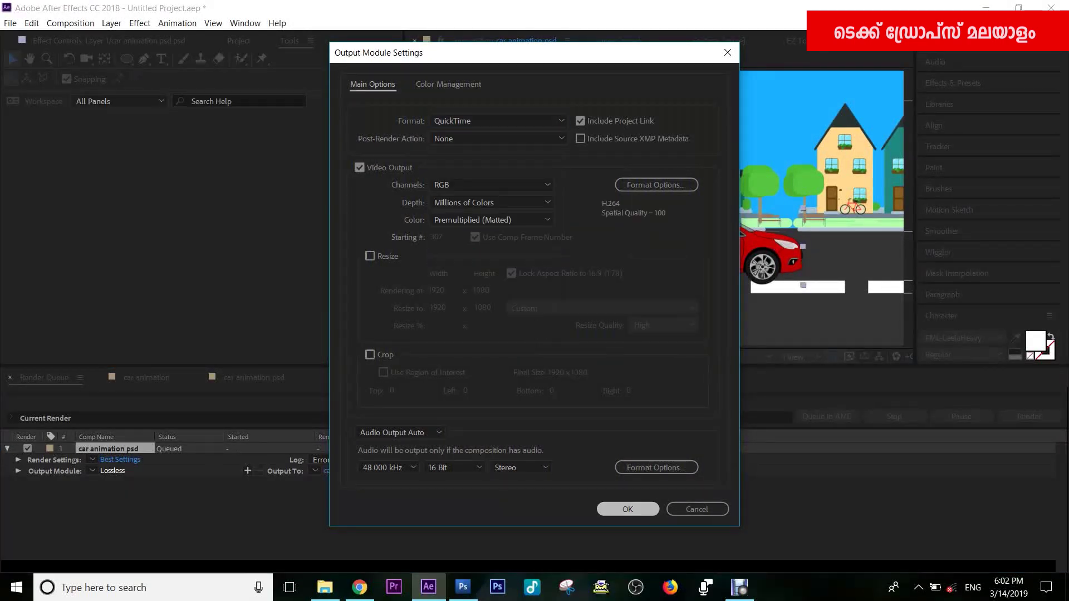
{"action": "key", "text": "Return"}
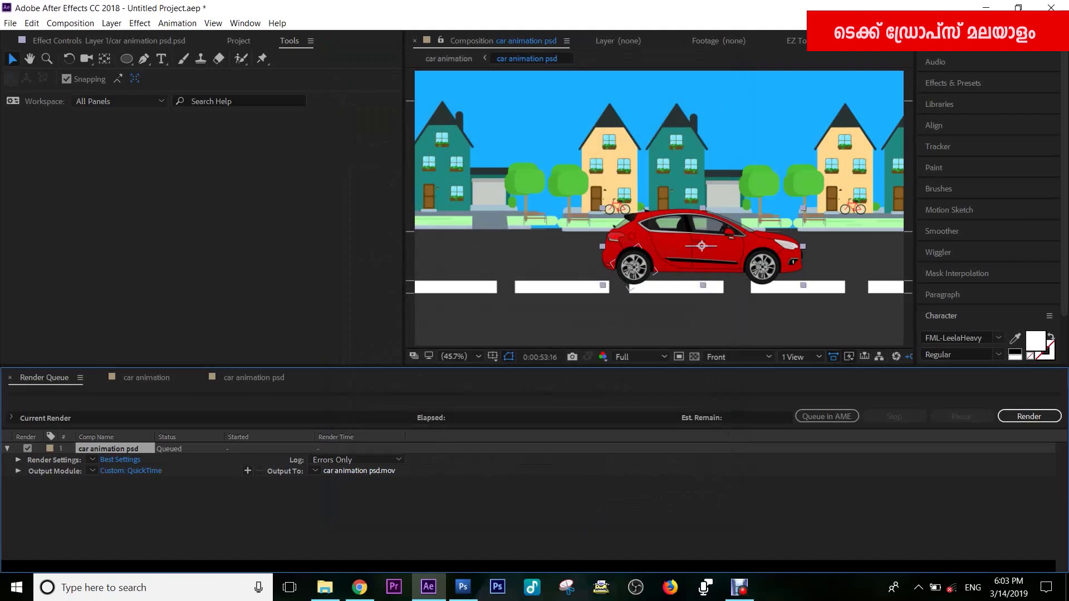
- Set the output movie to be saved as car animation psd in the Videos folder of This PC, and render it
{"action": "left_click", "coordinate": [359, 471]}
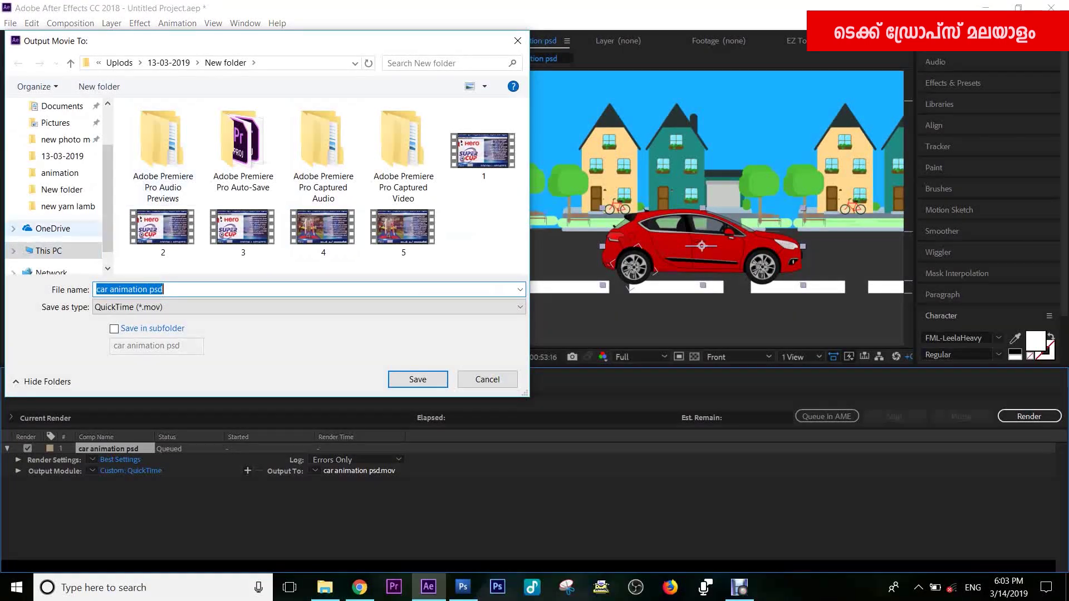
{"action": "scroll", "coordinate": [56, 251], "scroll_direction": "down", "scroll_amount": 1}
{"action": "left_click", "coordinate": [48, 234]}
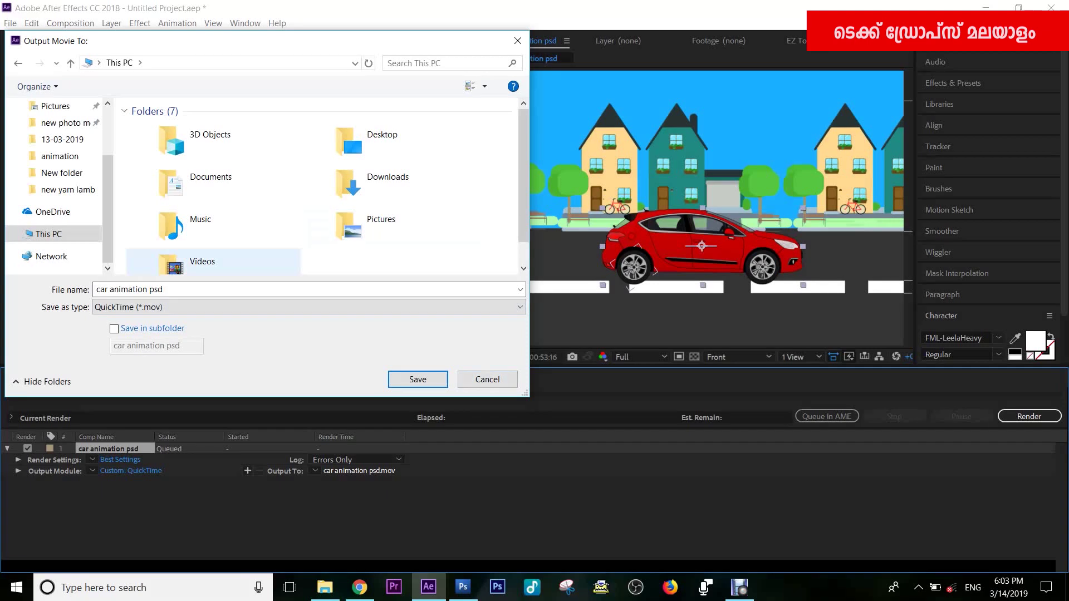
{"action": "left_click", "coordinate": [213, 262]}
{"action": "key", "text": "Tab"}
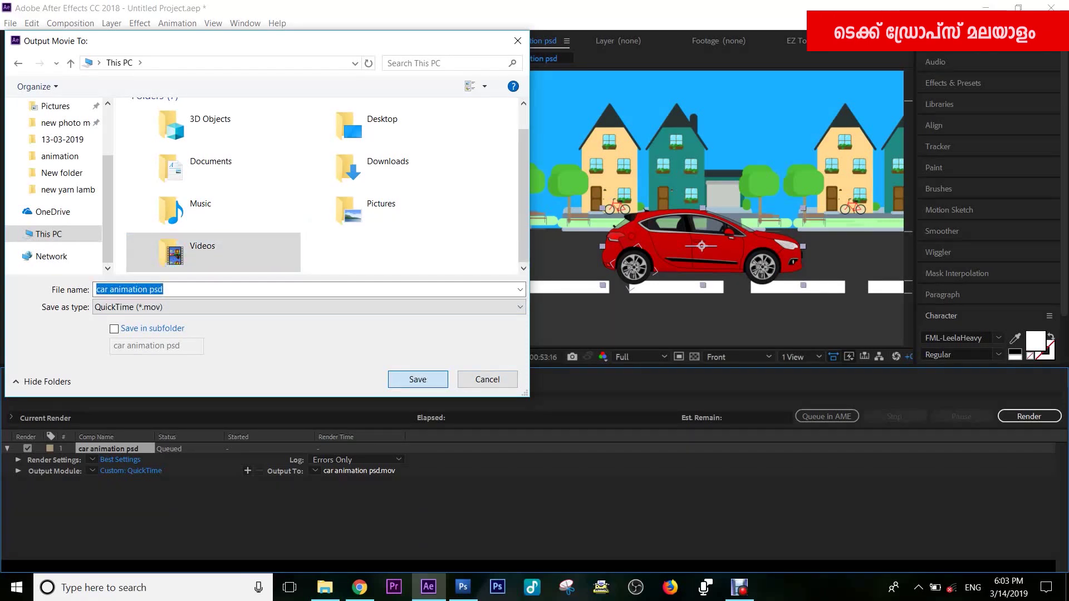
{"action": "key", "text": "Return"}
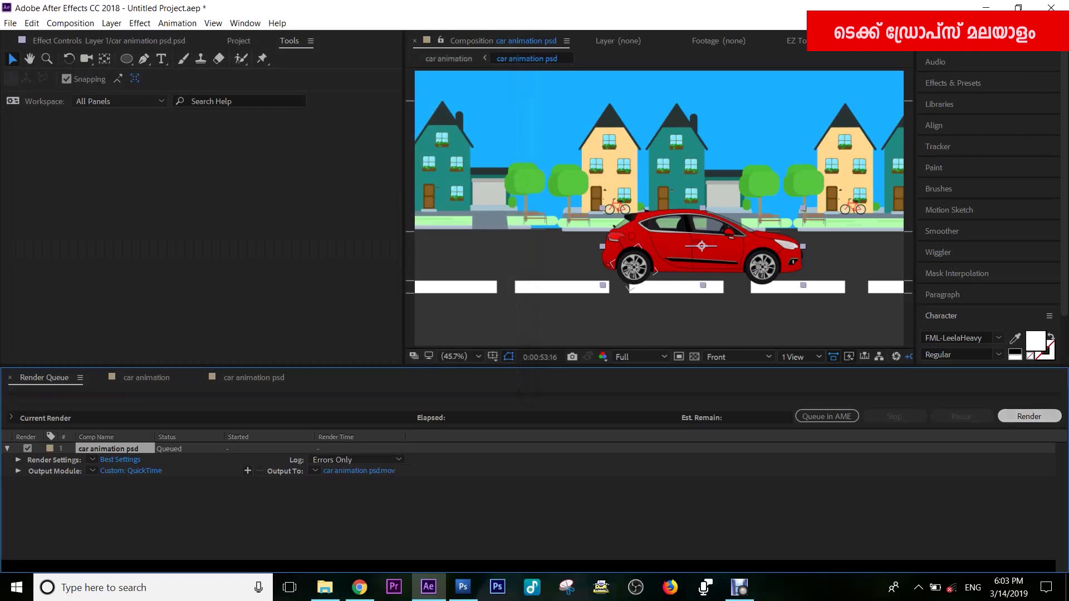
{"action": "left_click", "coordinate": [1029, 417]}
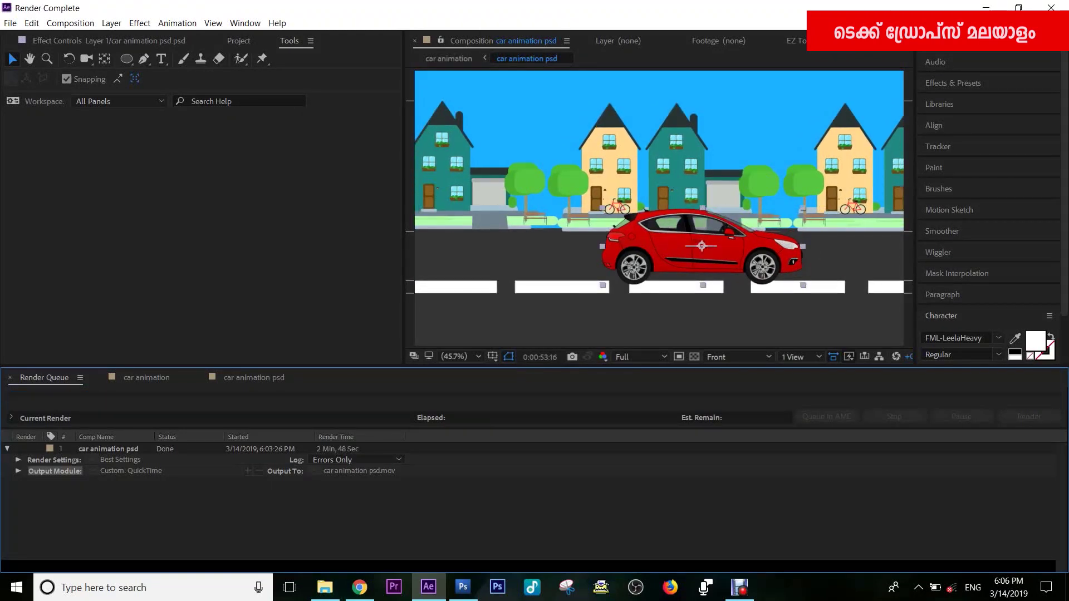
- Switch to File Explorer and open the rendered car animation psd movie from the Videos folder for playback
{"action": "key", "text": "super+d"}
{"action": "double_click", "coordinate": [26, 27]}
{"action": "left_click", "coordinate": [49, 452]}
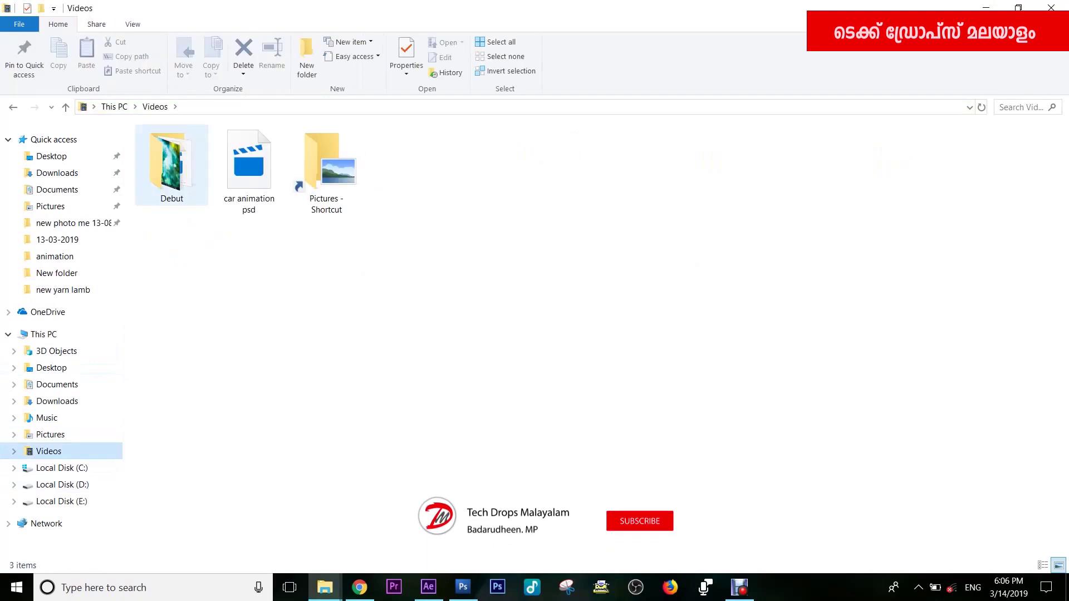
{"action": "left_click", "coordinate": [172, 167]}
{"action": "left_click", "coordinate": [249, 172]}
{"action": "key", "text": "Return"}
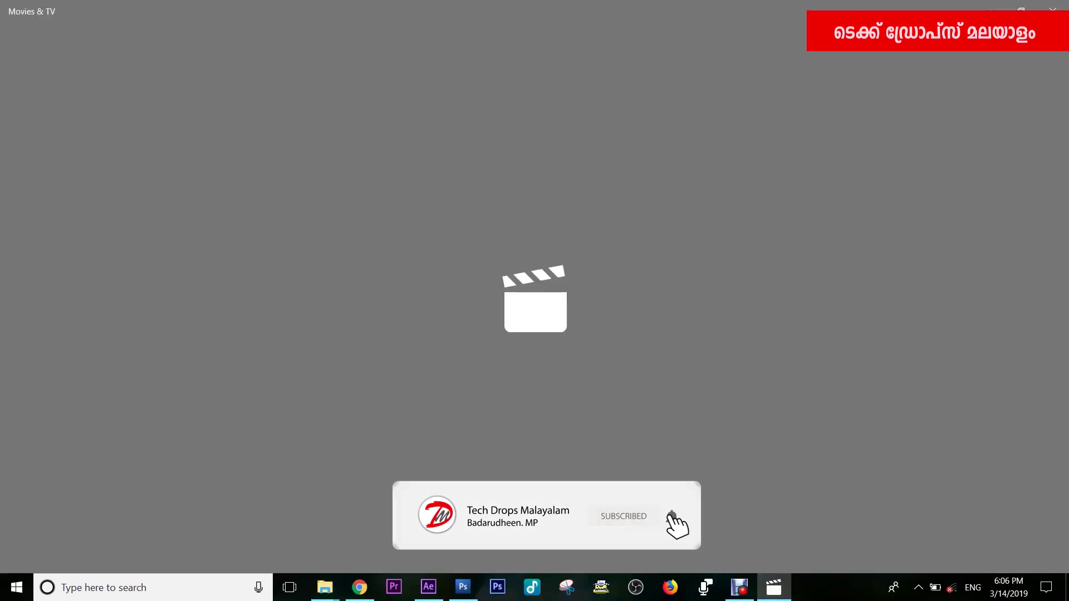